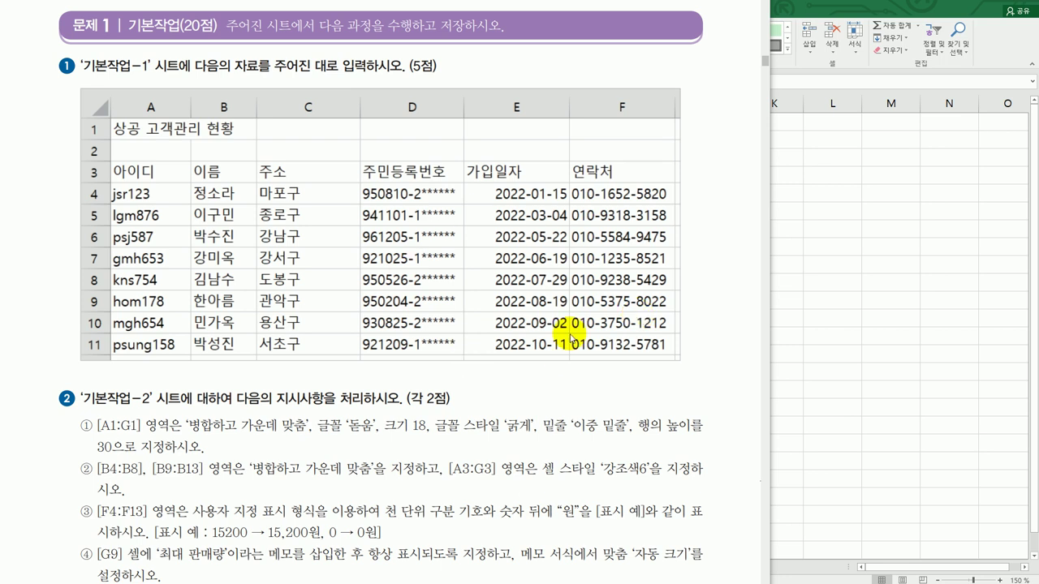
Step: Read the 기본작업-2 instructions, switch to the Excel workbook's 기본작업-2 sheet, and merge and center A1:G1
scroll(571, 335, down, 6)
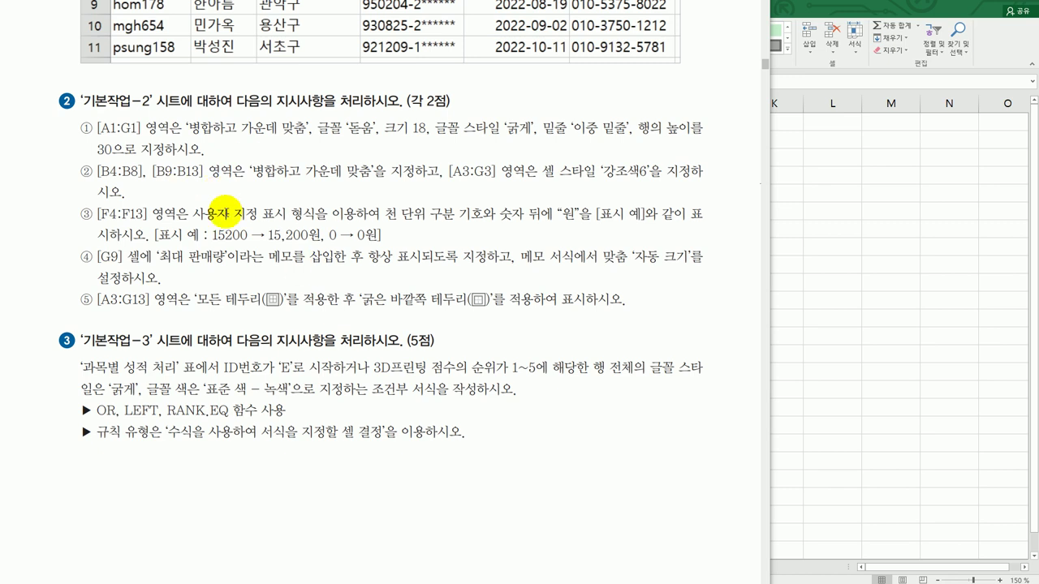
key(alt+Tab)
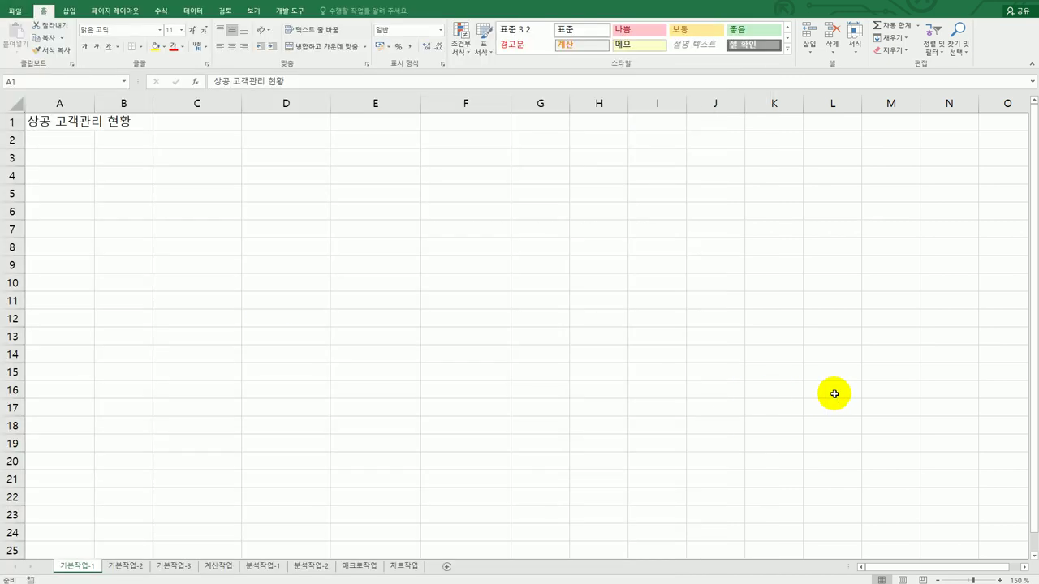
click(122, 566)
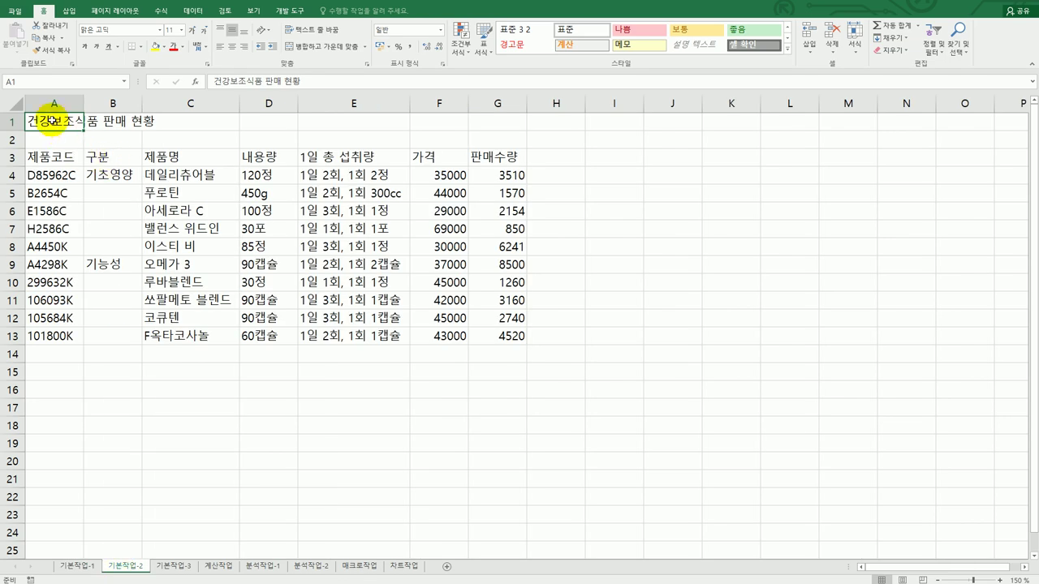
drag(51, 120, 474, 126)
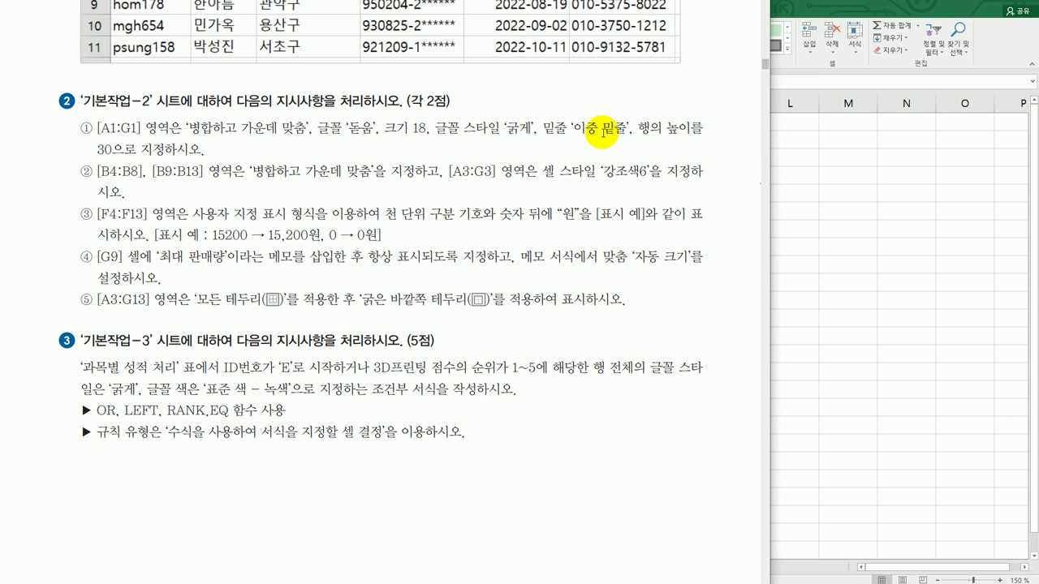
key(alt+Tab)
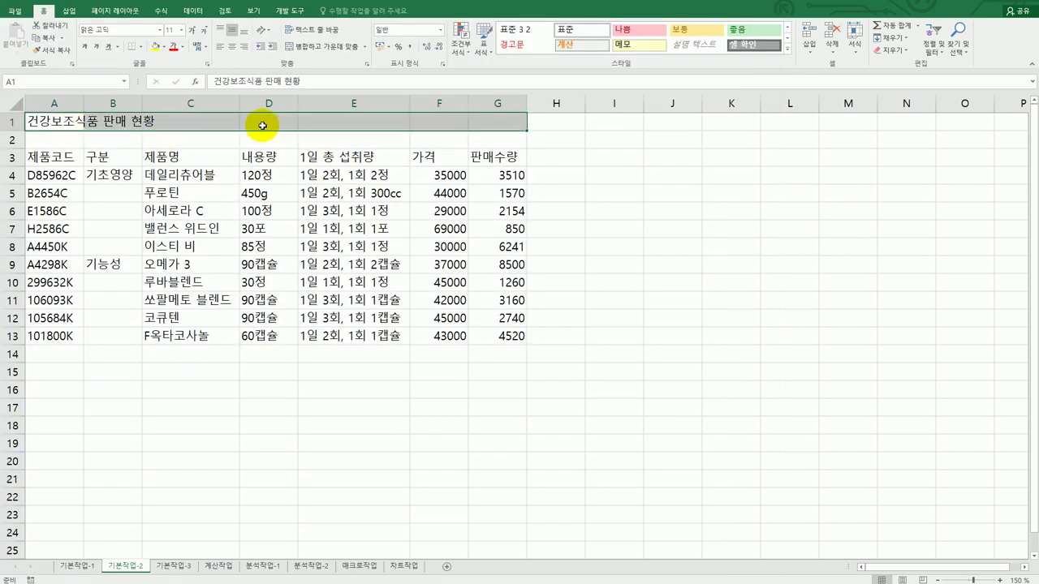
click(313, 54)
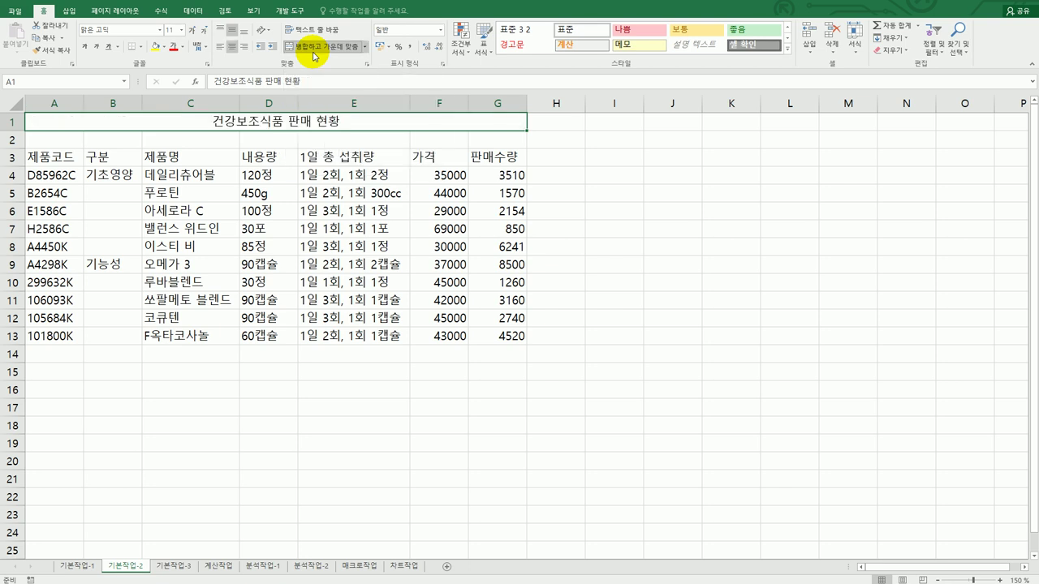
Step: Format the merged title in row 1 with the 돋움 font, size 18, bold and a double underline
click(159, 30)
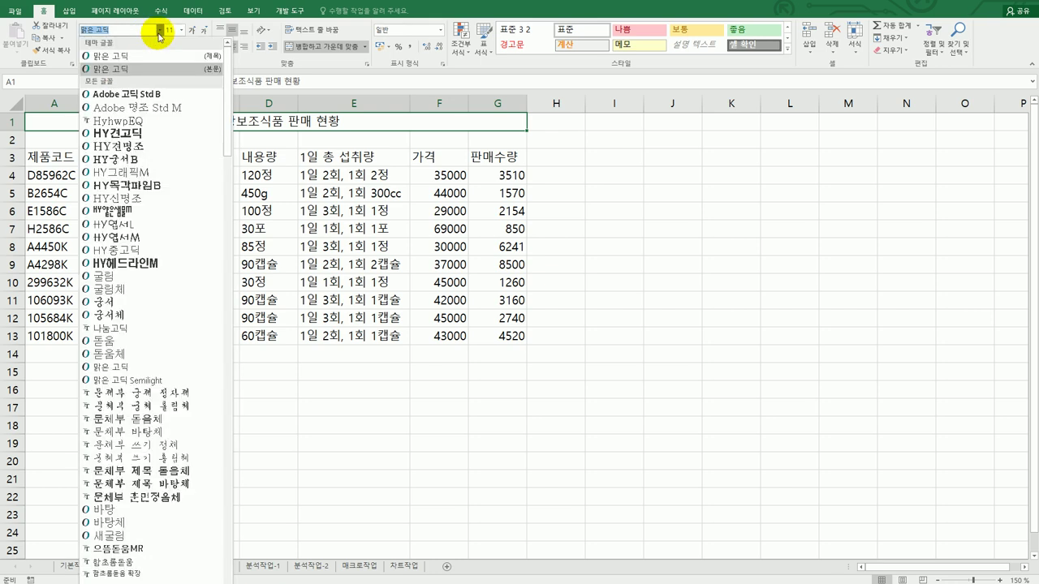
click(150, 343)
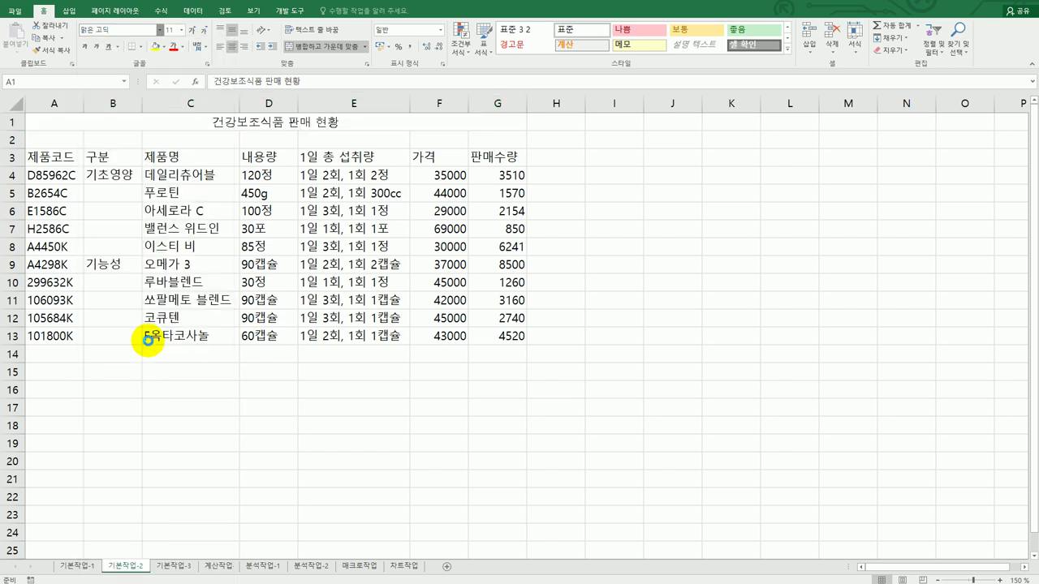
click(181, 30)
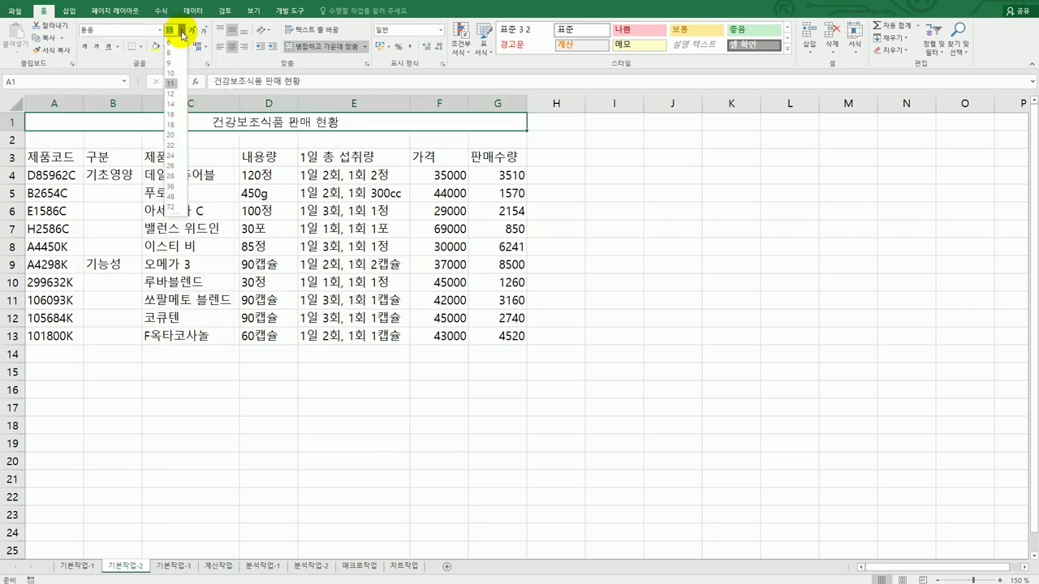
click(175, 124)
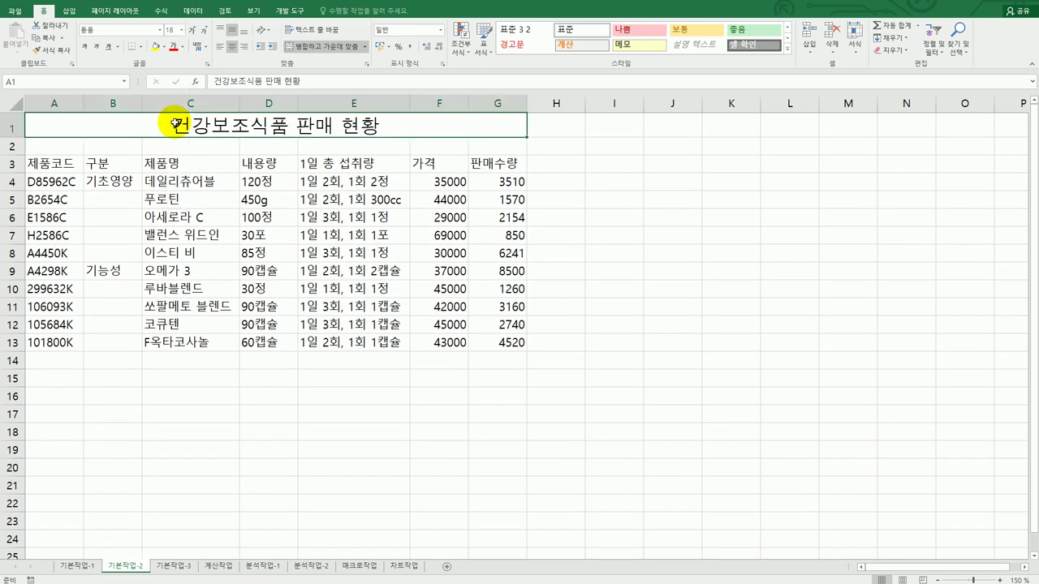
click(84, 47)
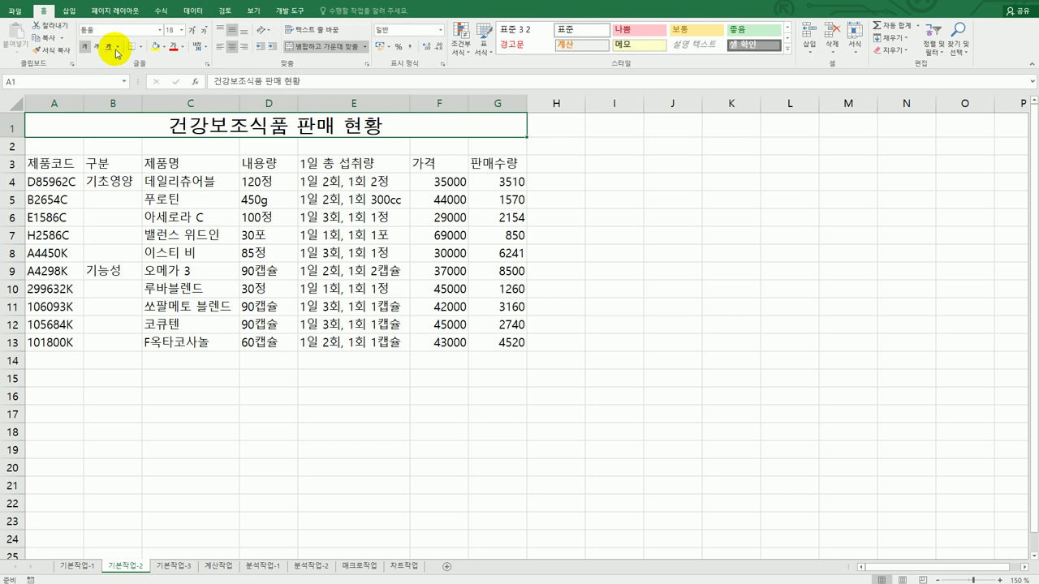
click(117, 47)
click(124, 67)
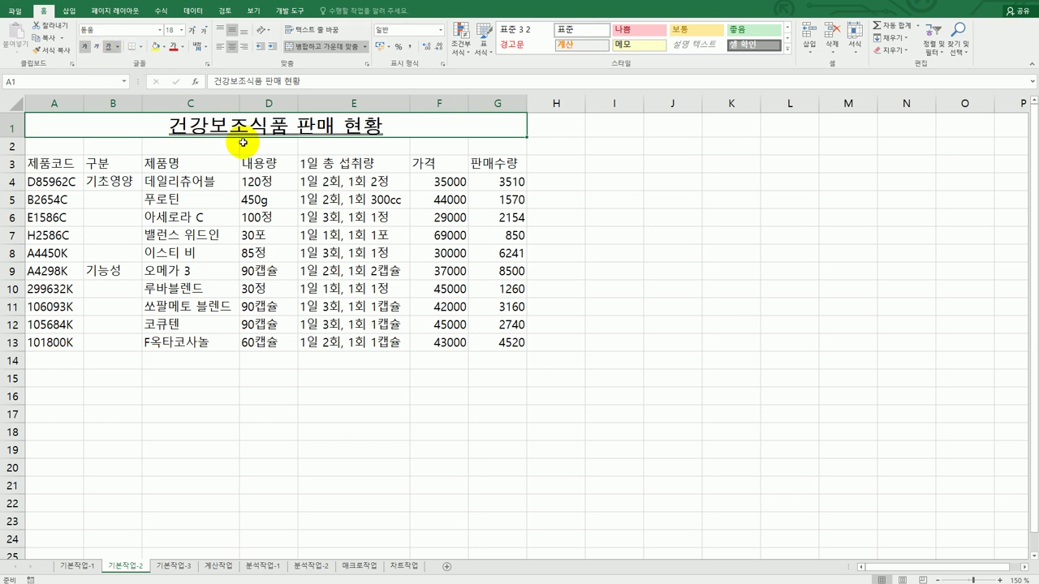
Step: Set the height of row 1 to 30
click(13, 125)
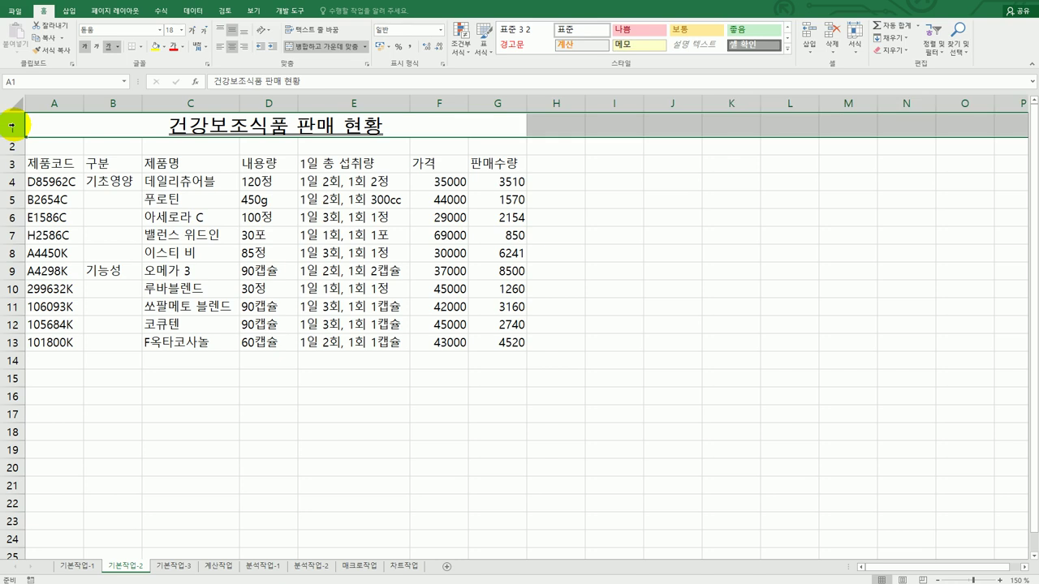
right_click(15, 125)
click(71, 253)
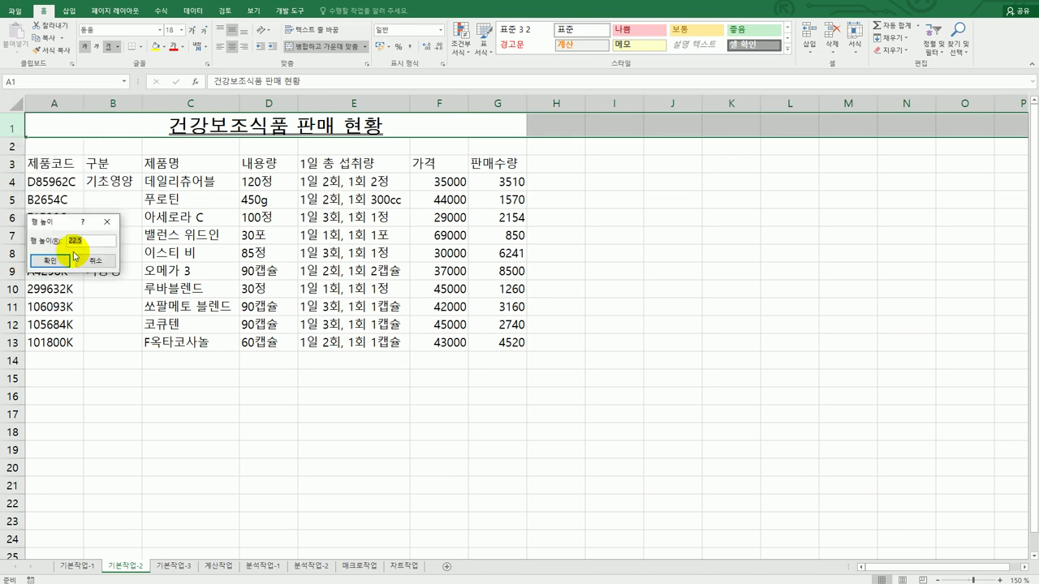
text(30)
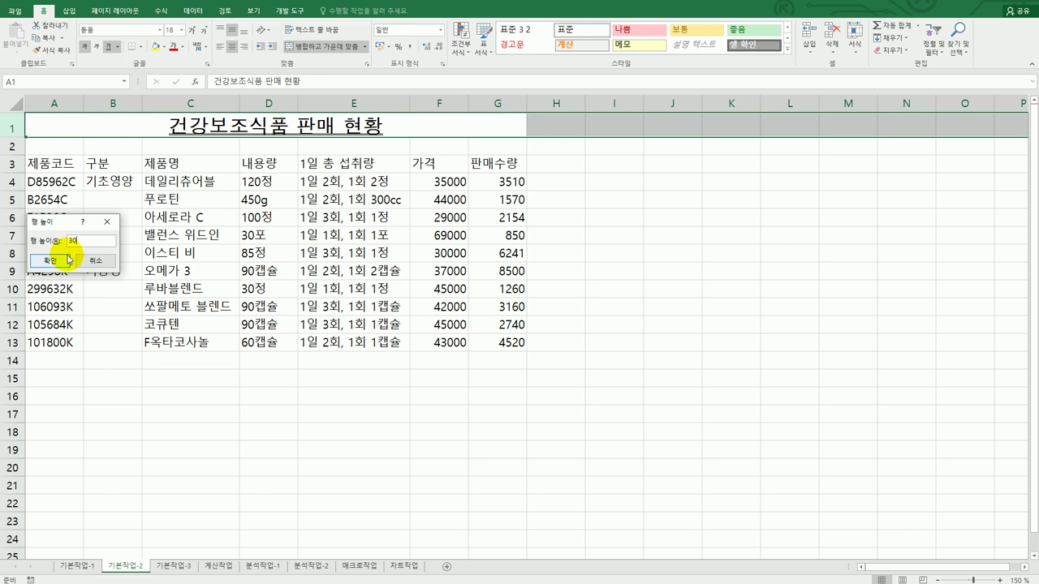
click(68, 258)
click(597, 445)
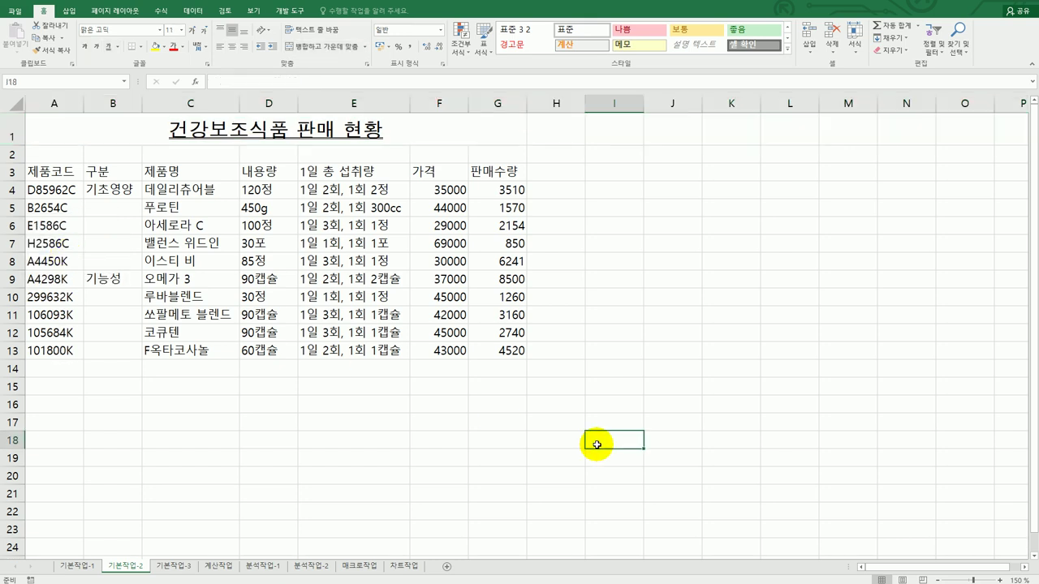
Step: Check the second instruction, and merge and center B4:B8 and B9:B13 as two separate blocks in the 구분 column
key(alt+Tab)
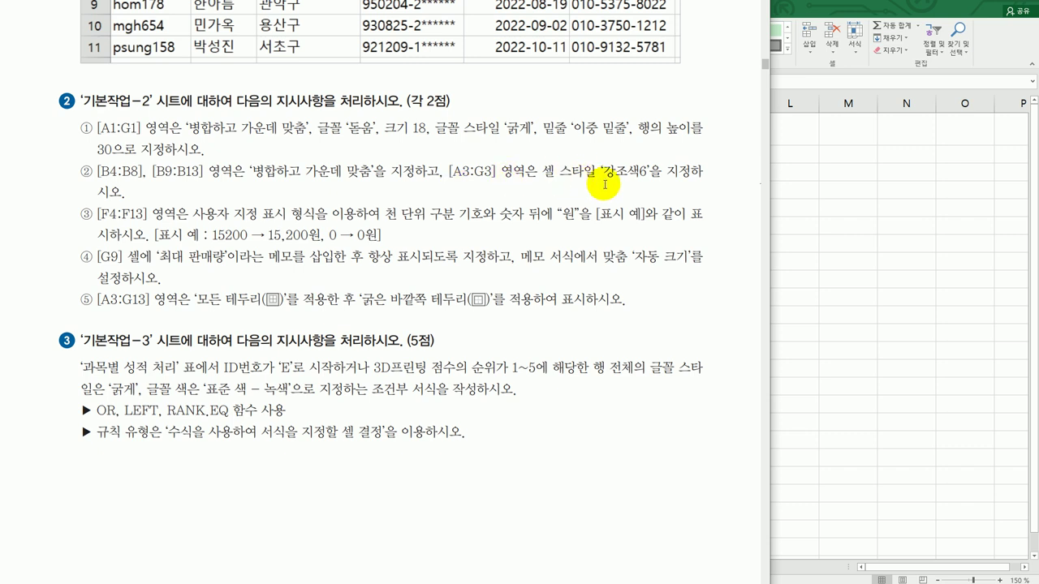
click(823, 248)
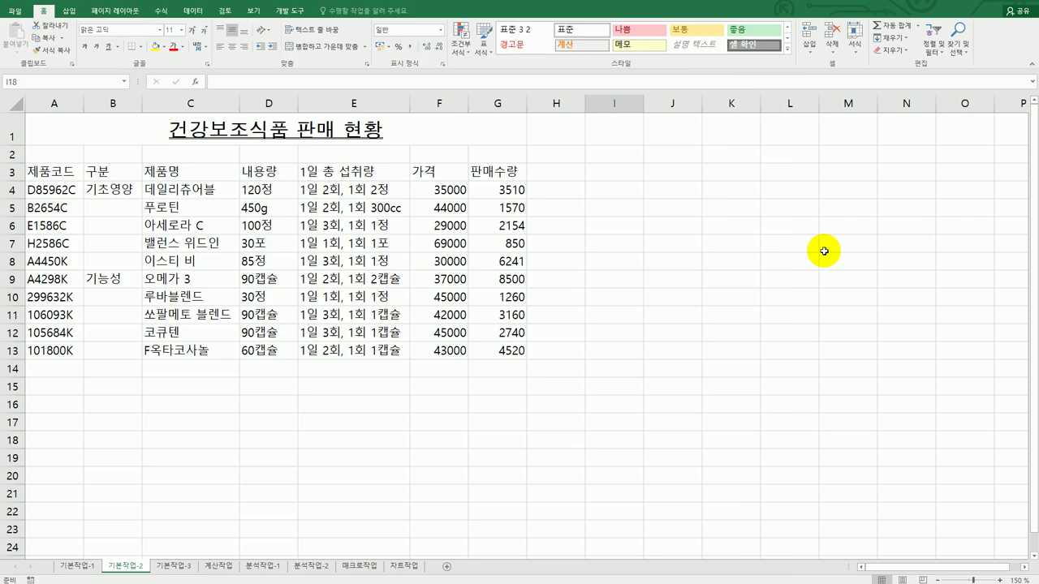
drag(122, 190, 121, 261)
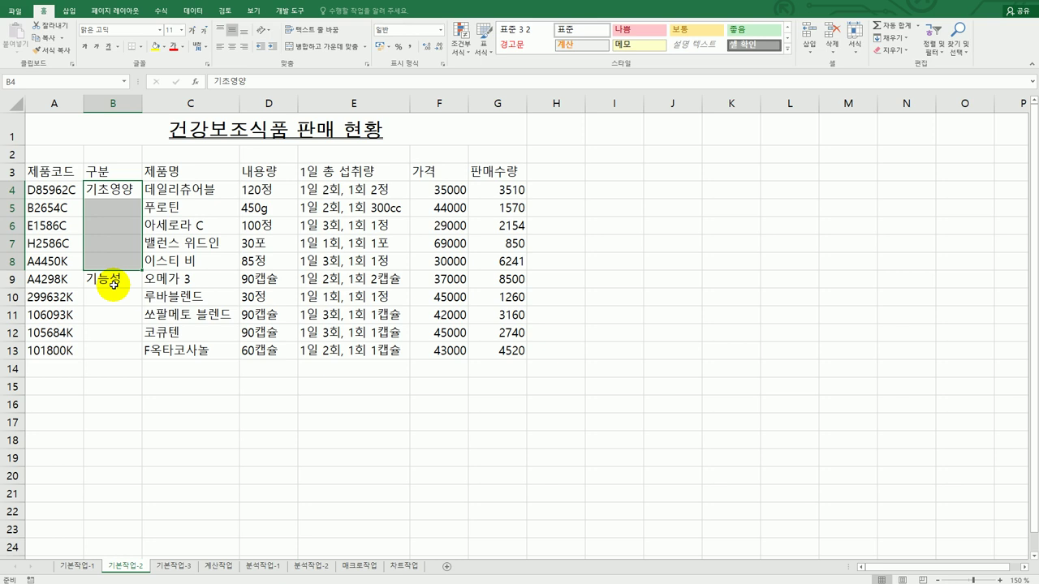
drag(114, 284, 112, 347)
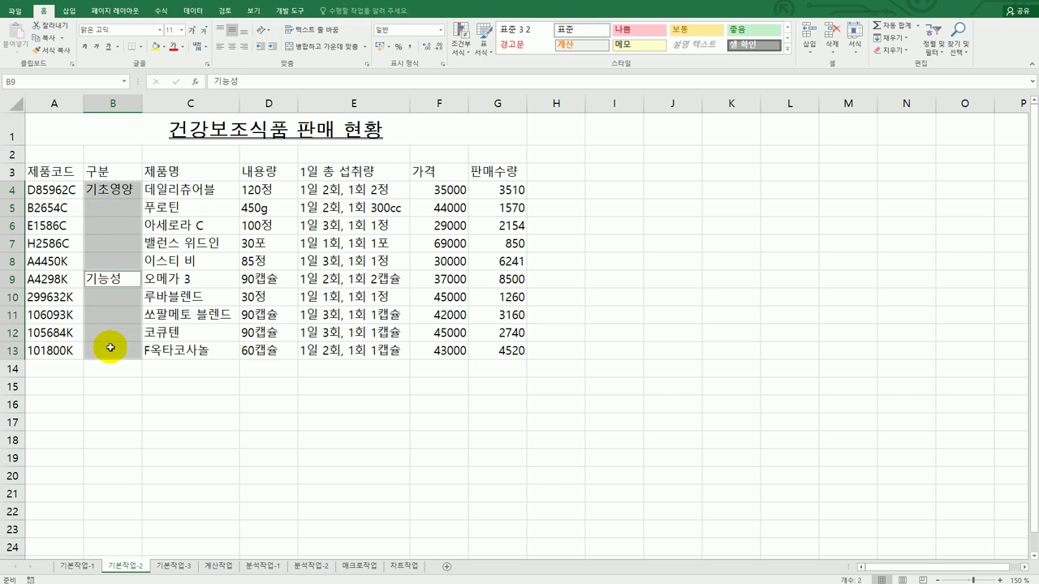
click(316, 52)
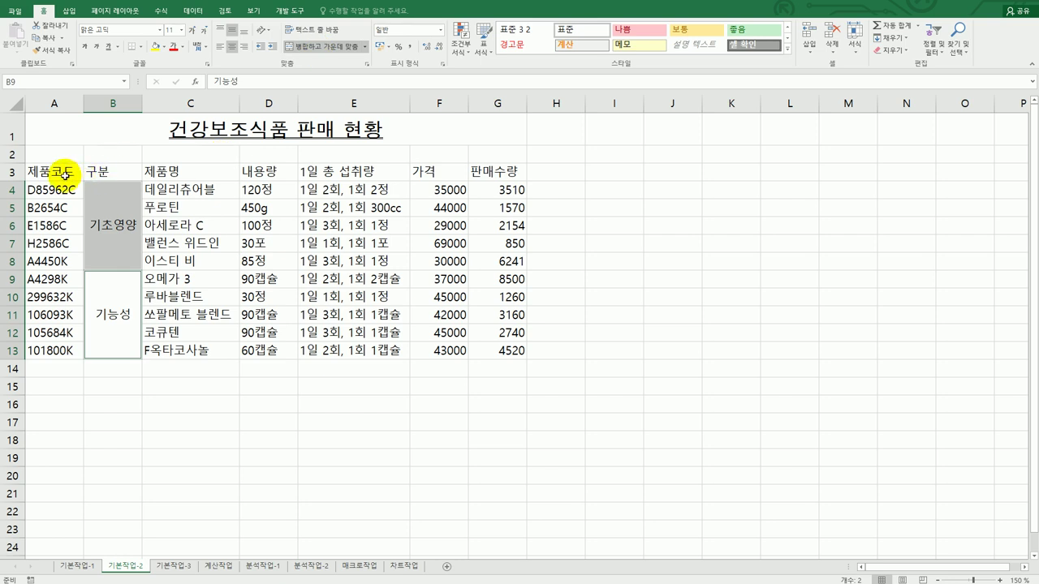
Step: Apply the 강조색6 cell style to the header range A3:G3
drag(62, 170, 481, 175)
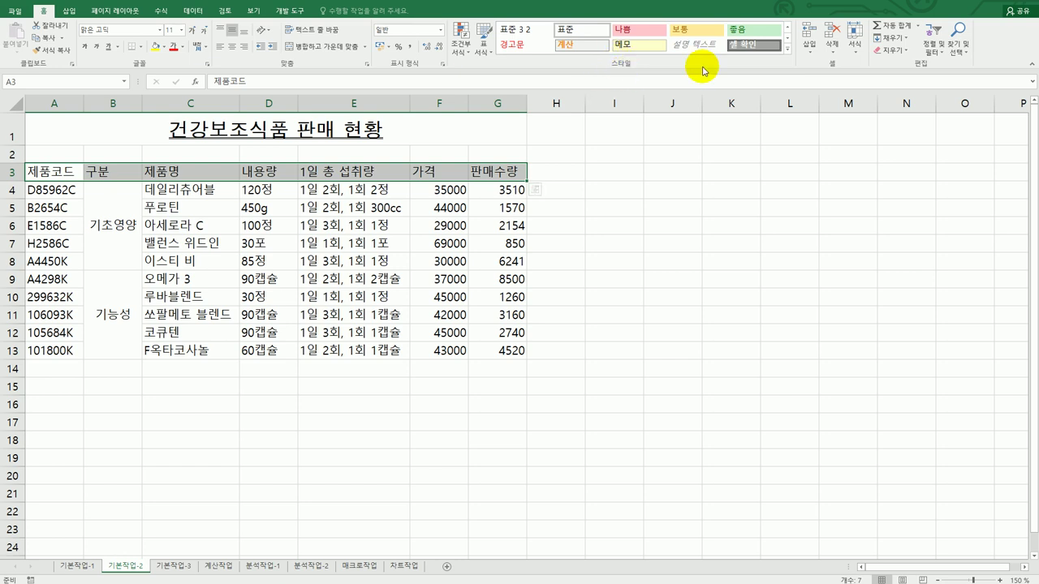
click(786, 50)
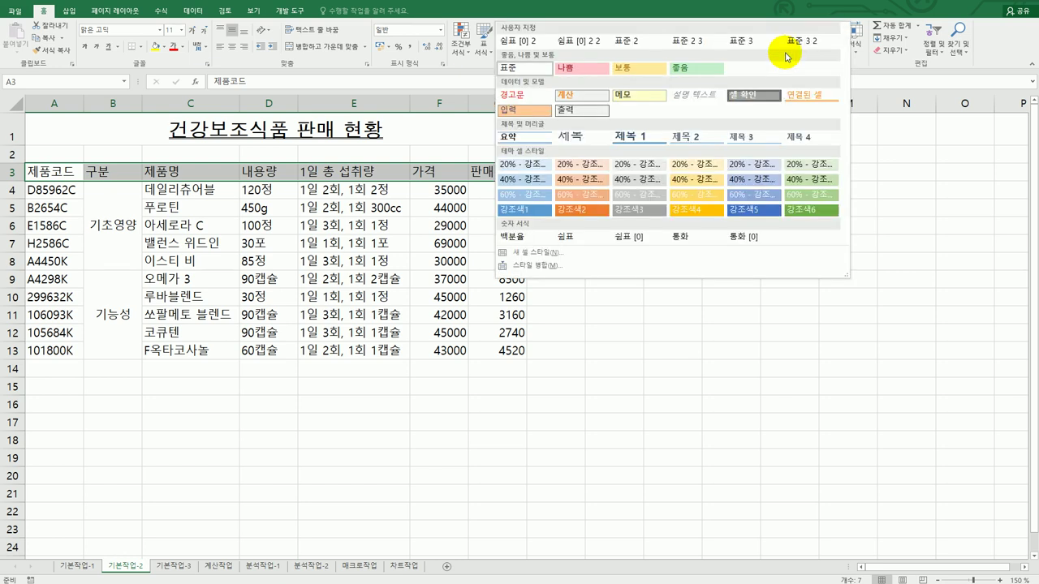
click(808, 212)
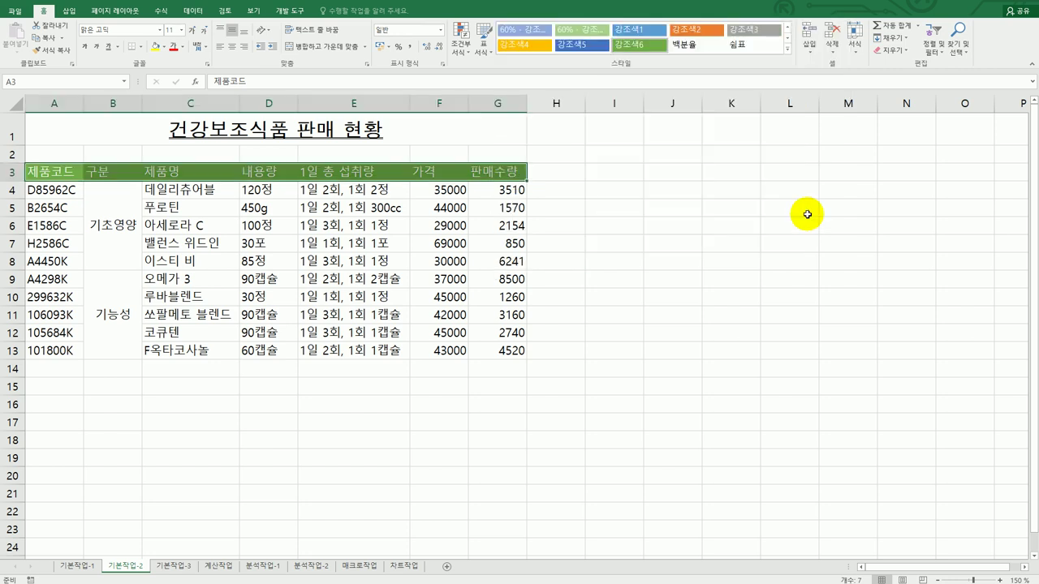
click(798, 268)
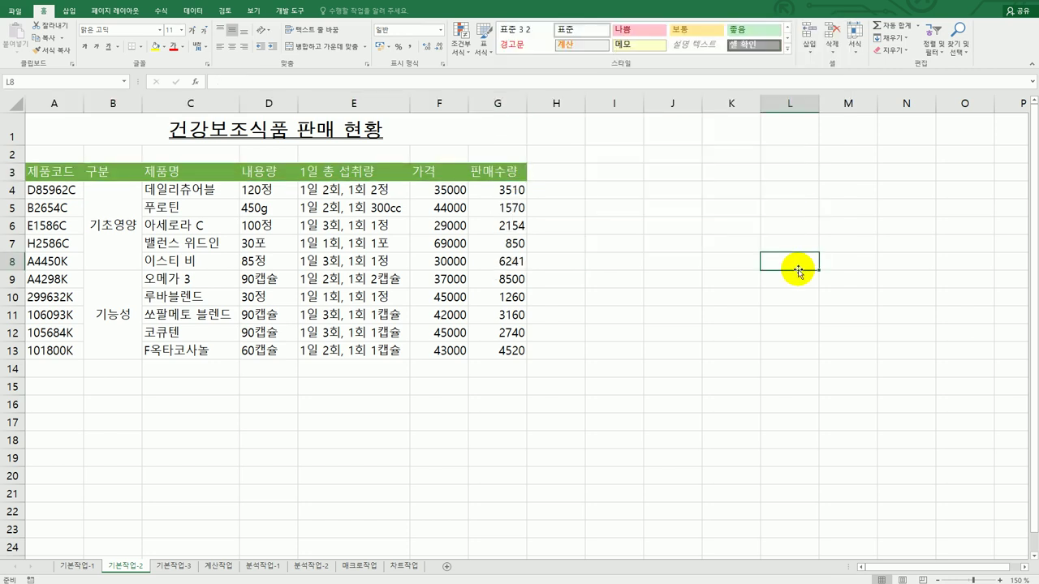
Step: Apply the custom number format #,##0원 to the 가격 values in F4:F13
key(alt+Tab)
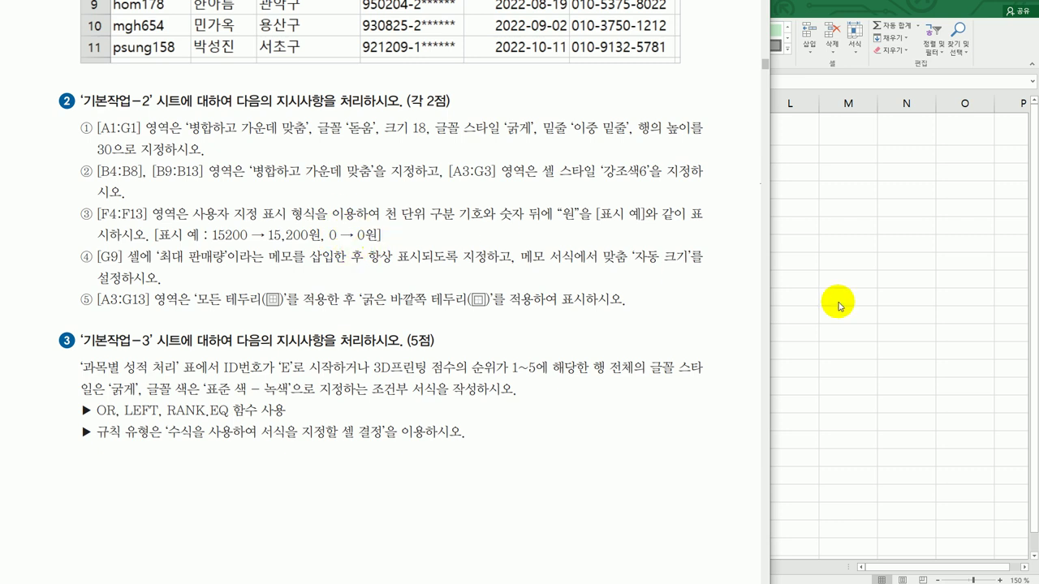
key(alt+Tab)
drag(454, 191, 452, 347)
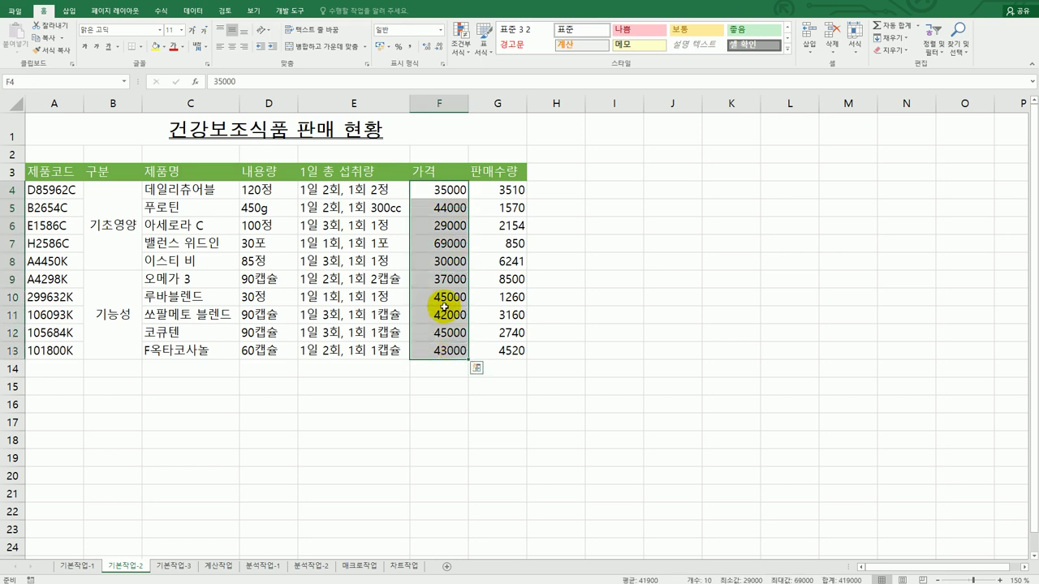
right_click(445, 309)
click(490, 490)
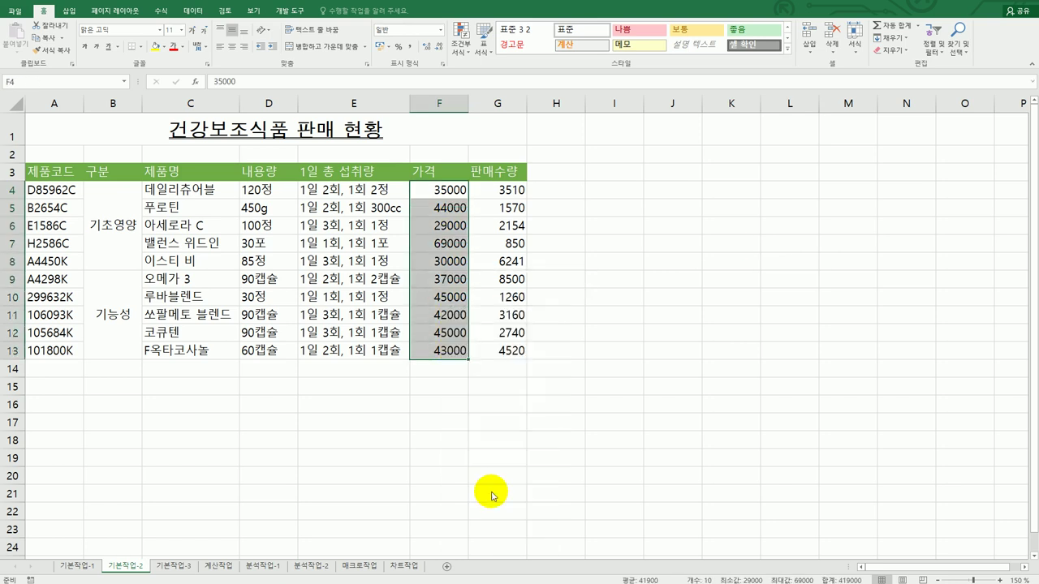
drag(499, 351, 712, 178)
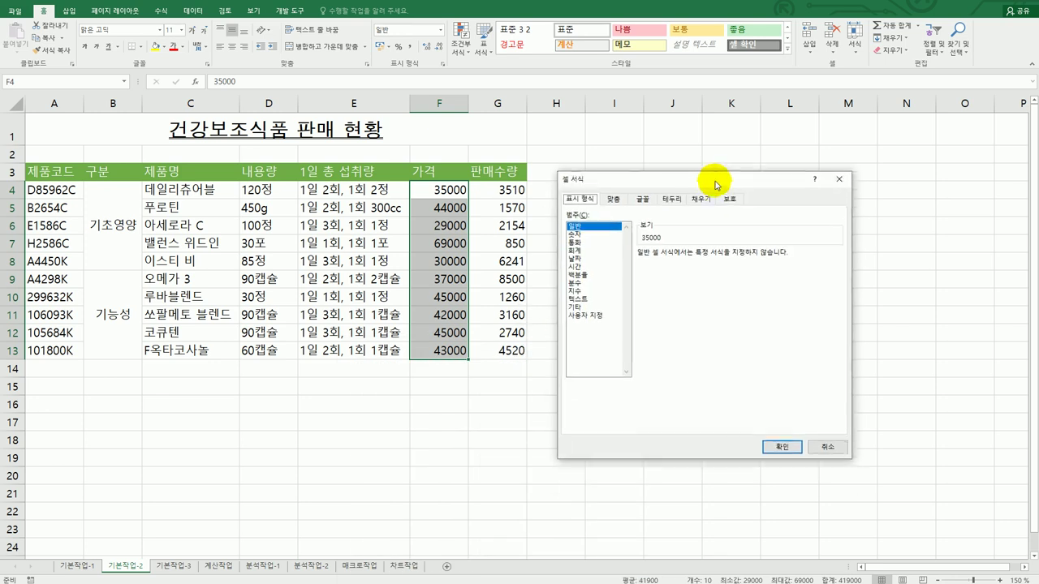
click(586, 315)
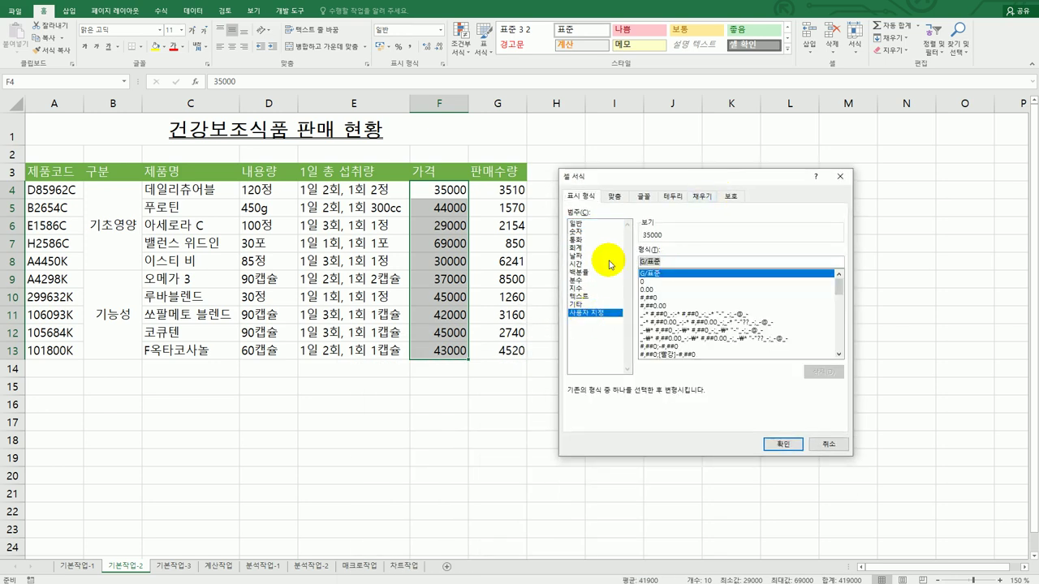
text(#,#)
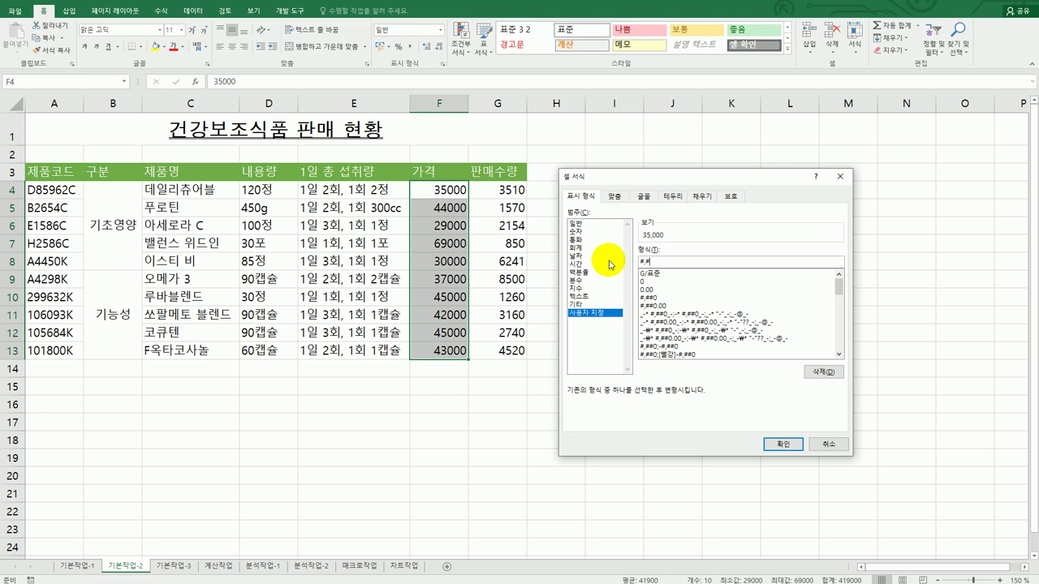
text(#0)
text(dn)
key(BackSpace)
key(BackSpace)
text(우)
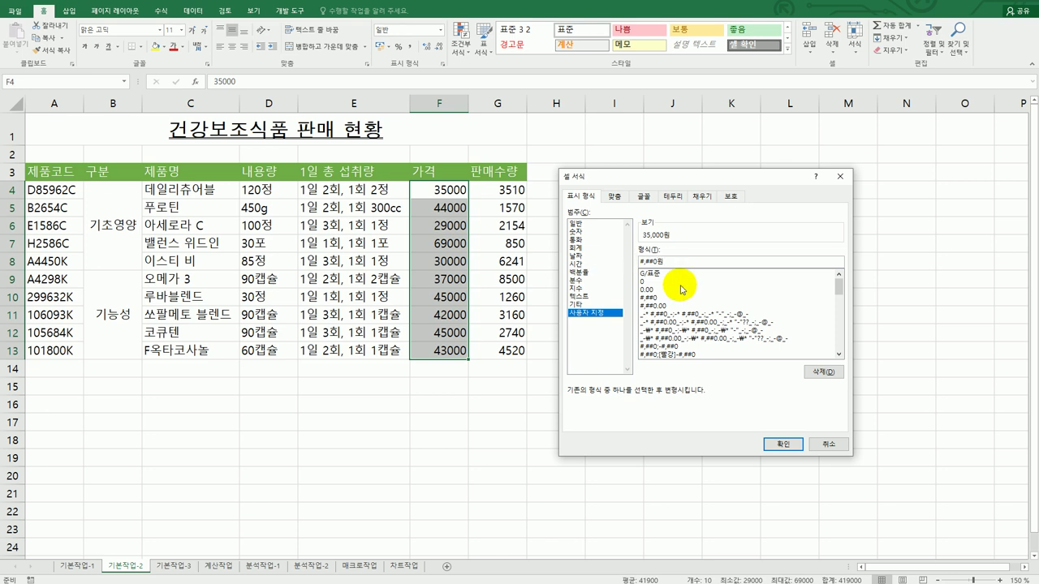
click(775, 445)
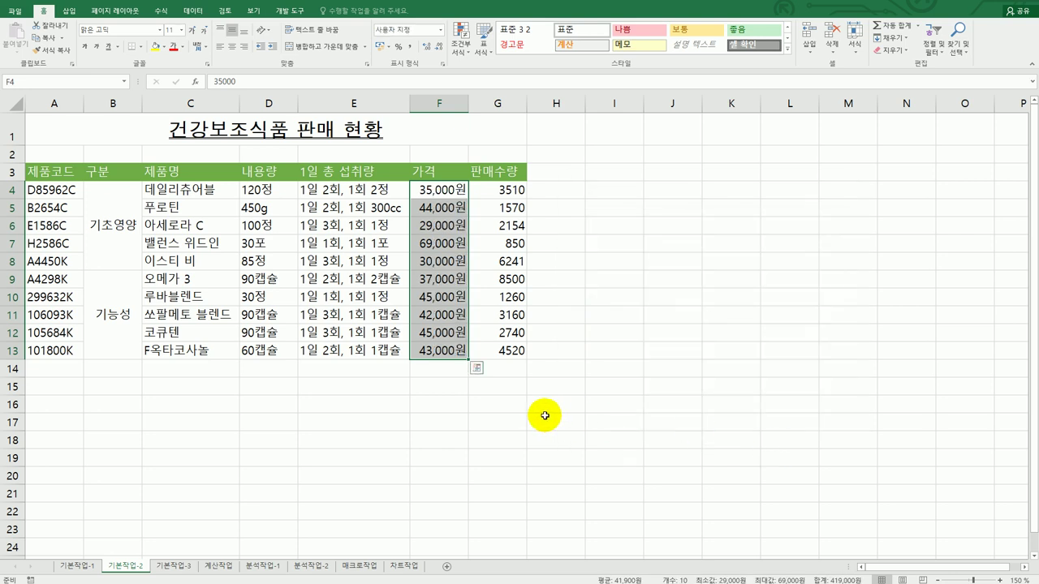
click(445, 351)
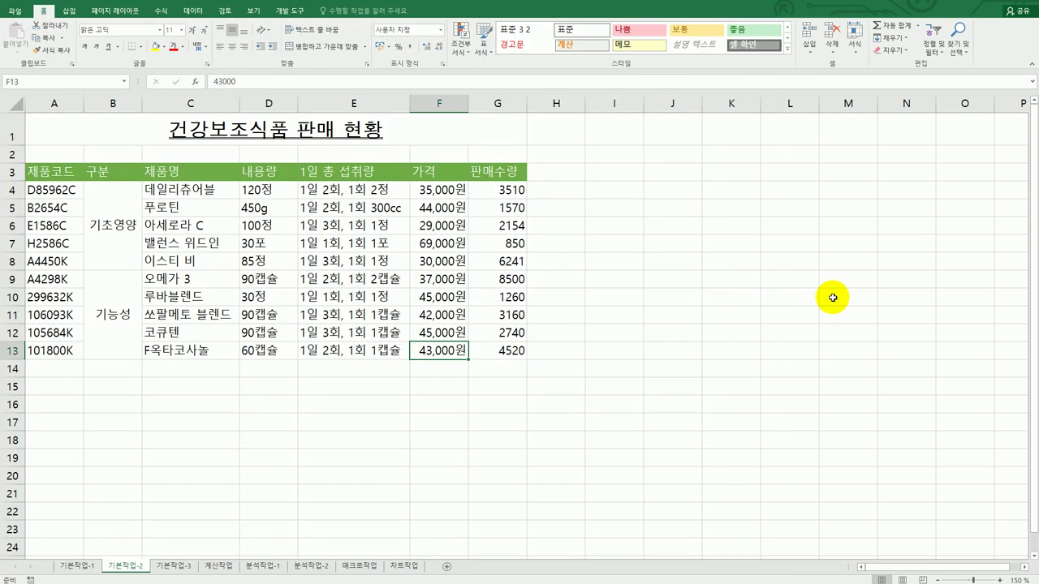
Step: Insert a memo on cell G9 and replace its default text with 최대 판매량
click(509, 279)
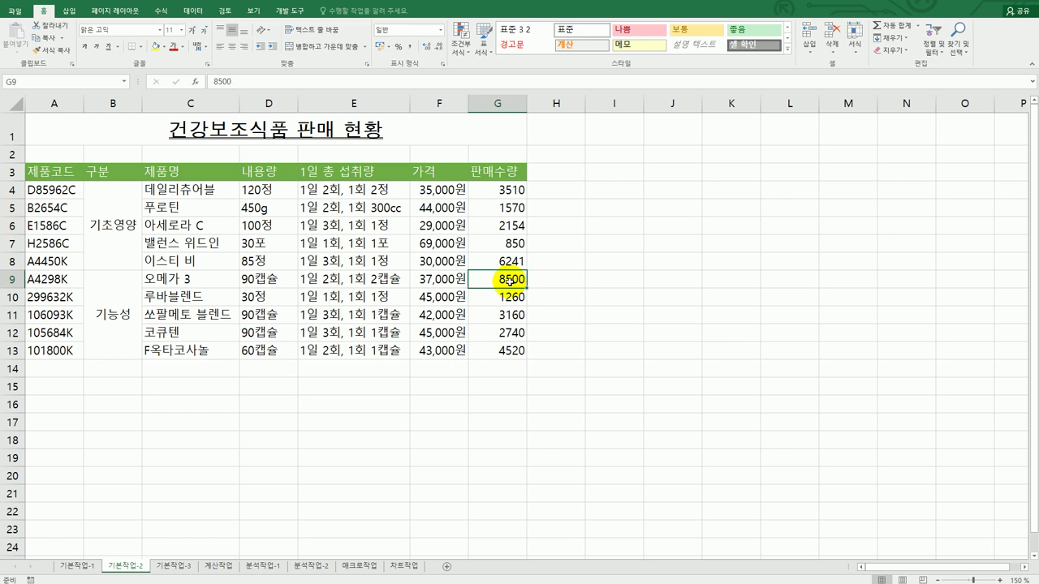
right_click(510, 280)
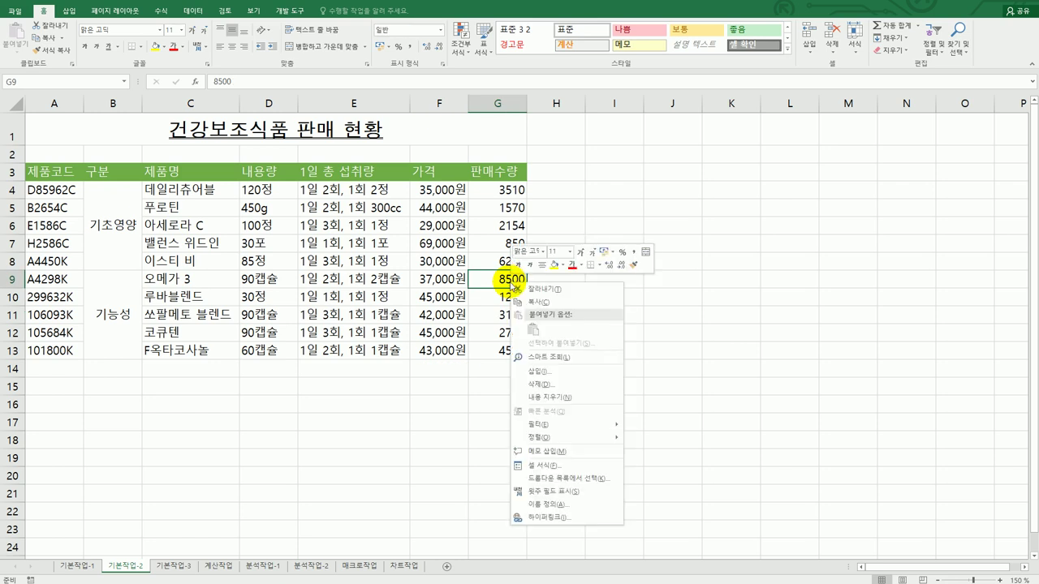
click(553, 448)
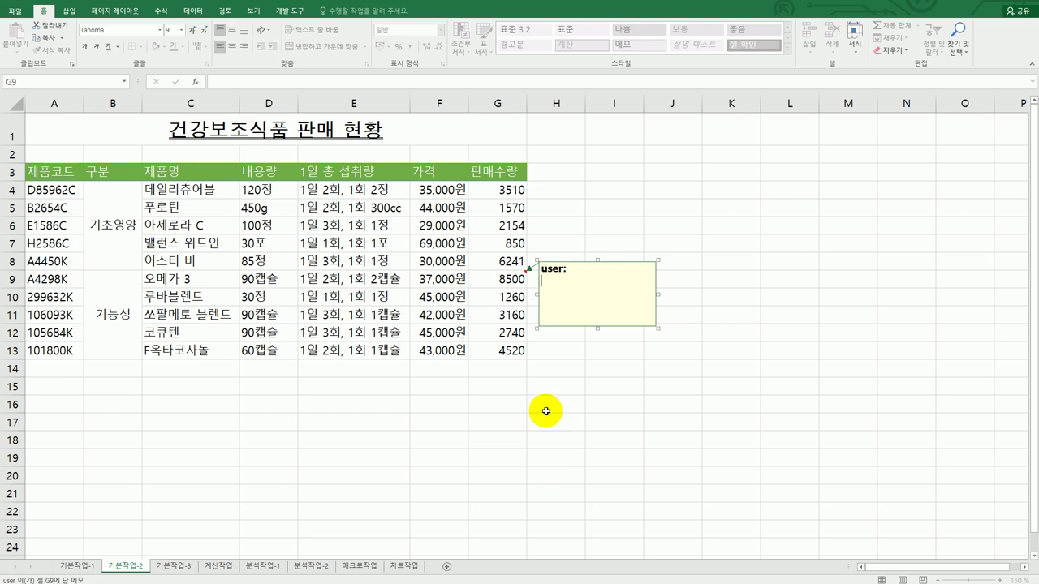
key(ctrl+a)
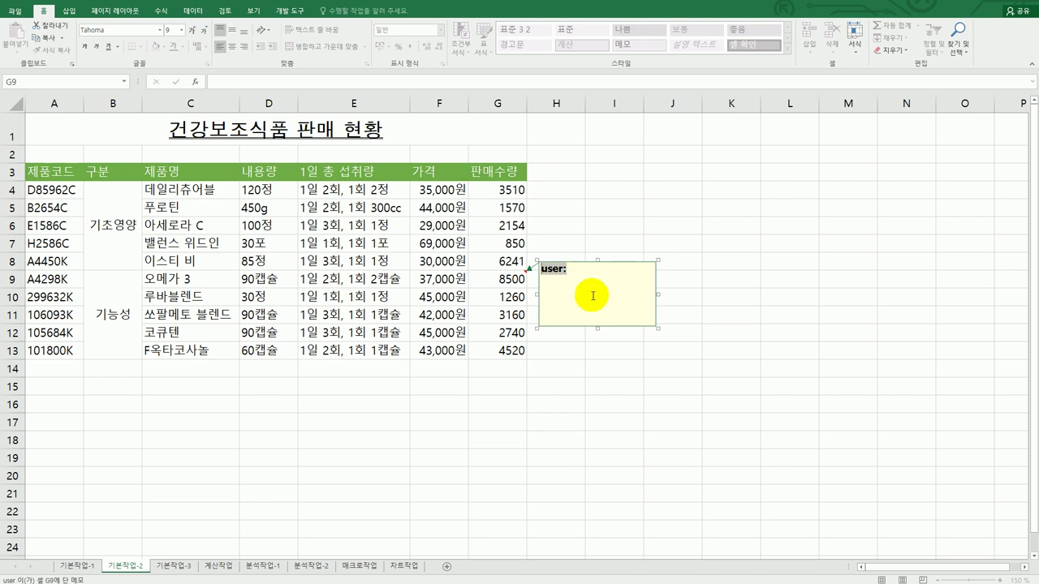
text(최대)
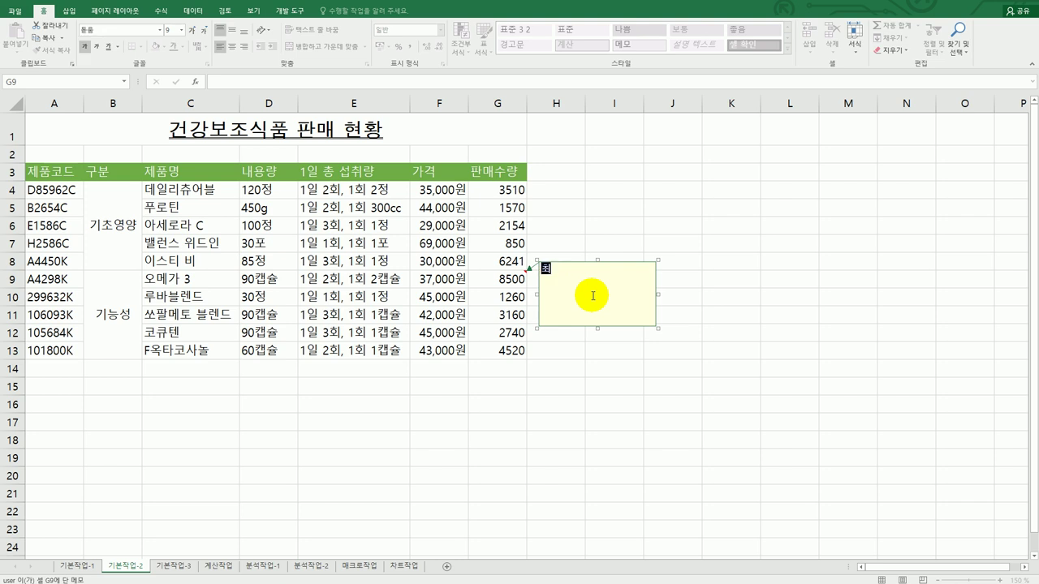
text( 판매량)
Step: Make the memo on cell G9 always displayed
click(501, 278)
right_click(502, 278)
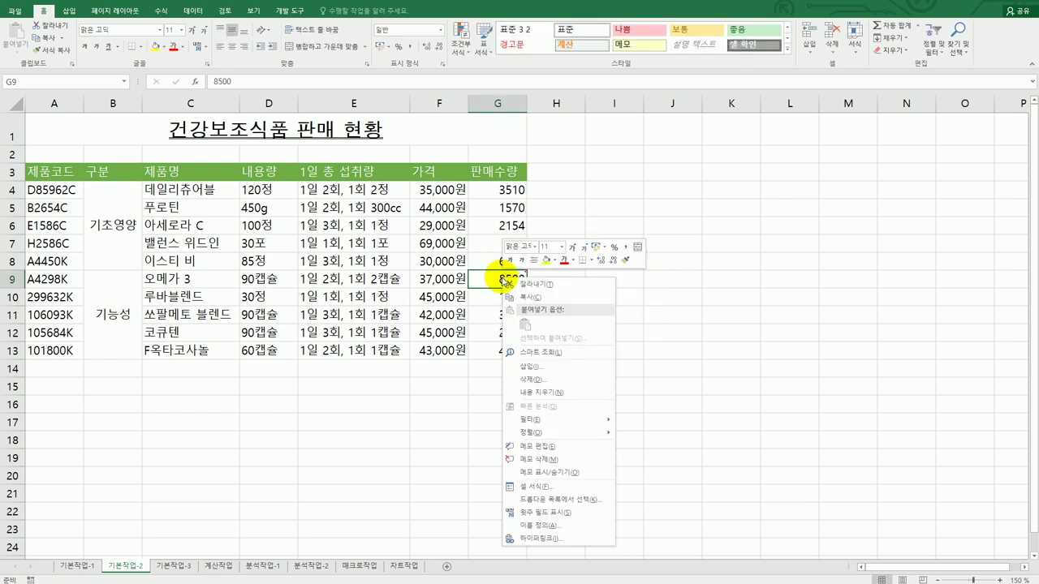
click(556, 477)
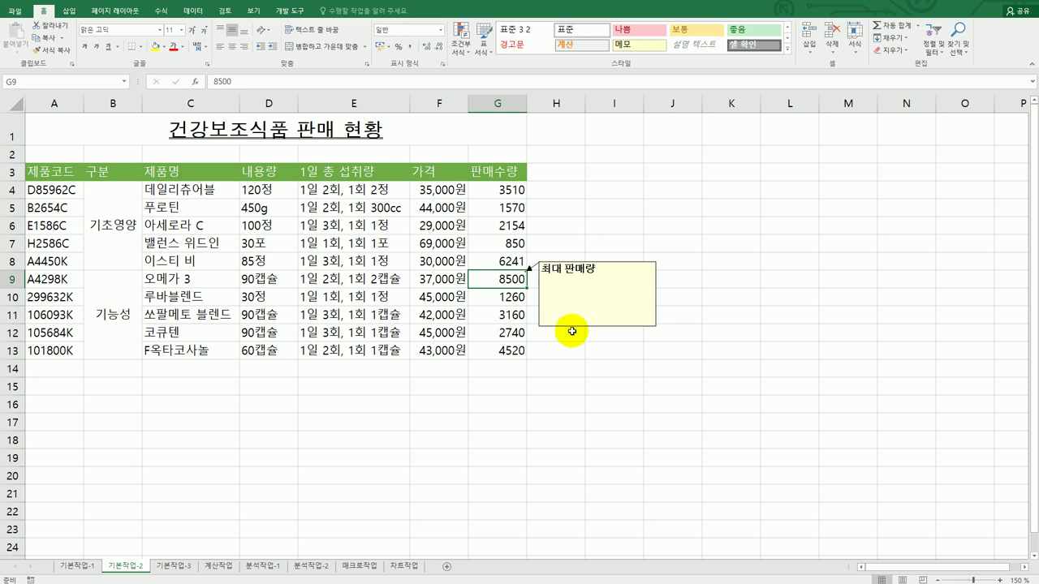
Step: Turn on the 자동 크기 alignment option in the format of the G9 memo
click(567, 268)
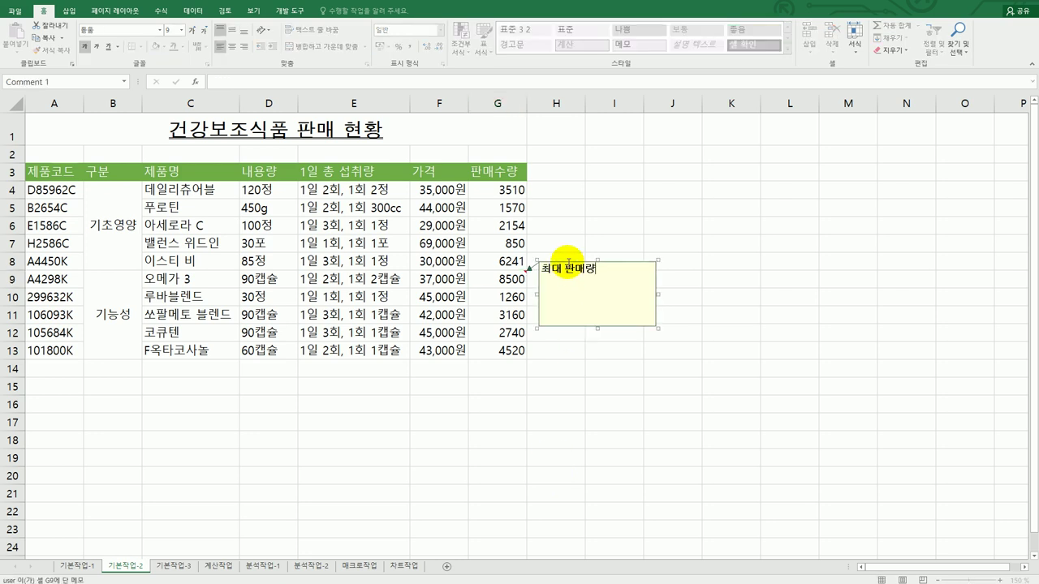
click(566, 261)
right_click(566, 261)
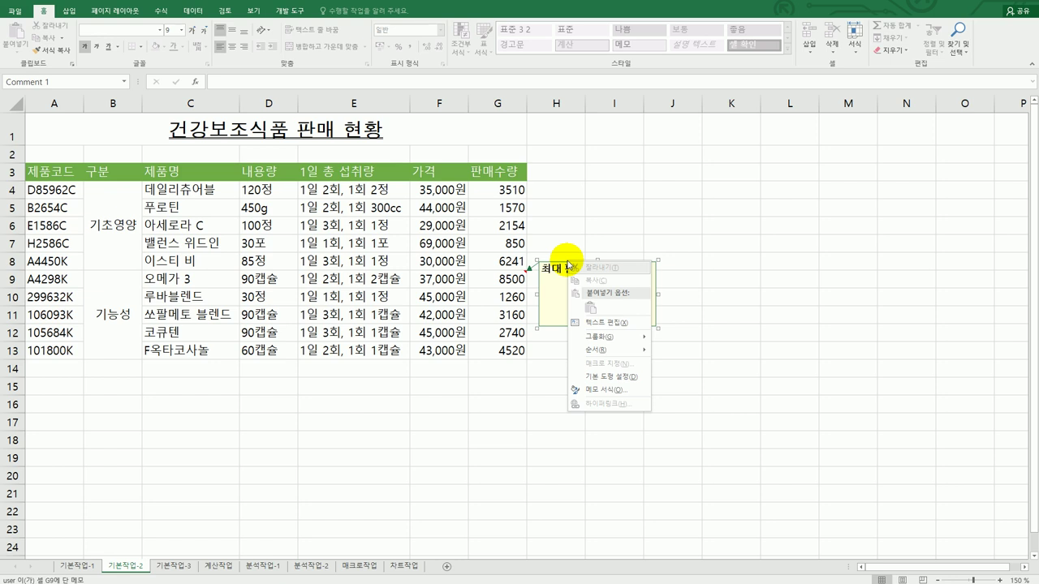
click(598, 392)
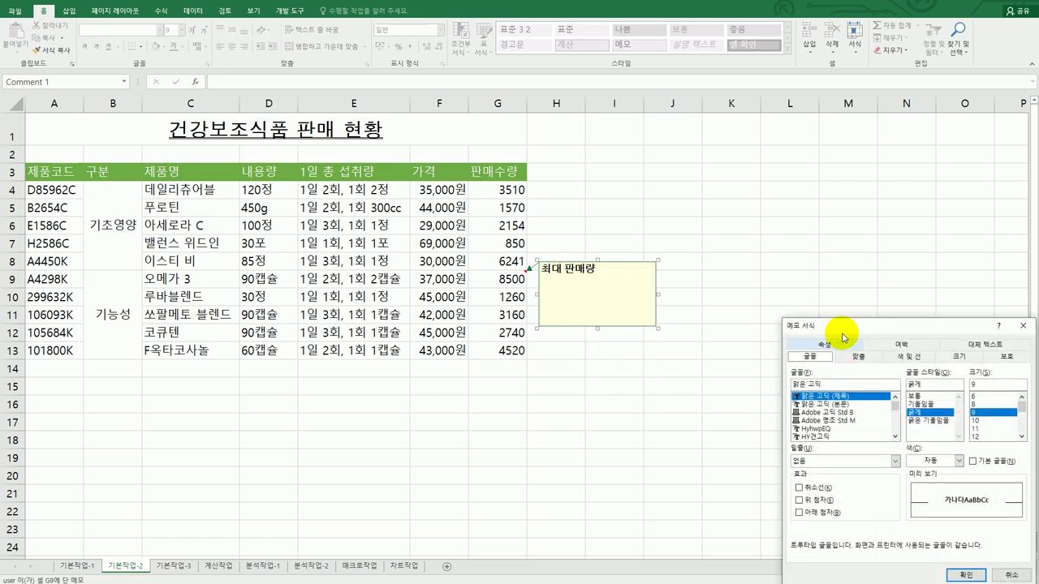
drag(834, 324, 758, 223)
click(778, 254)
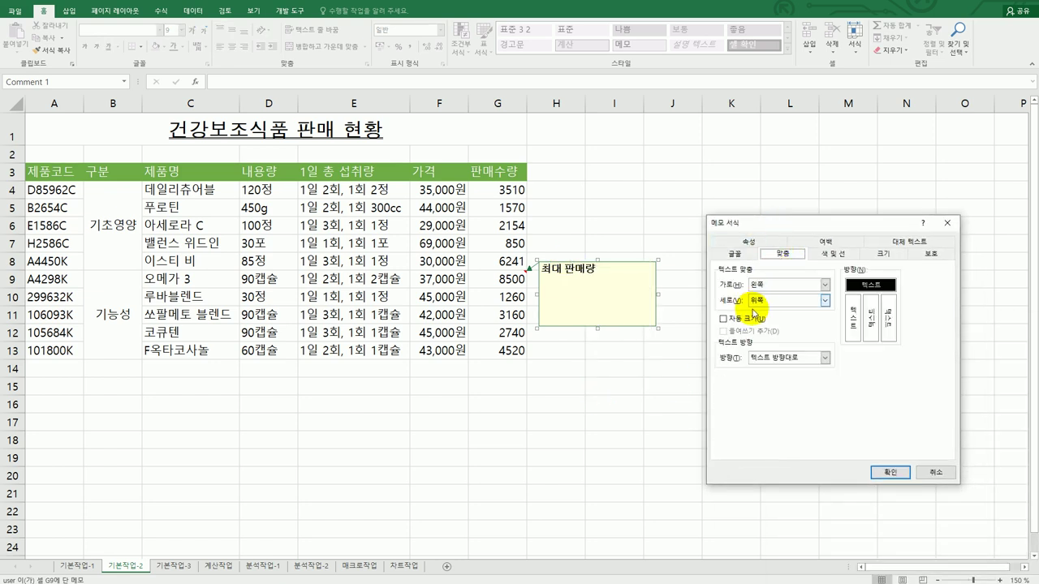
click(754, 322)
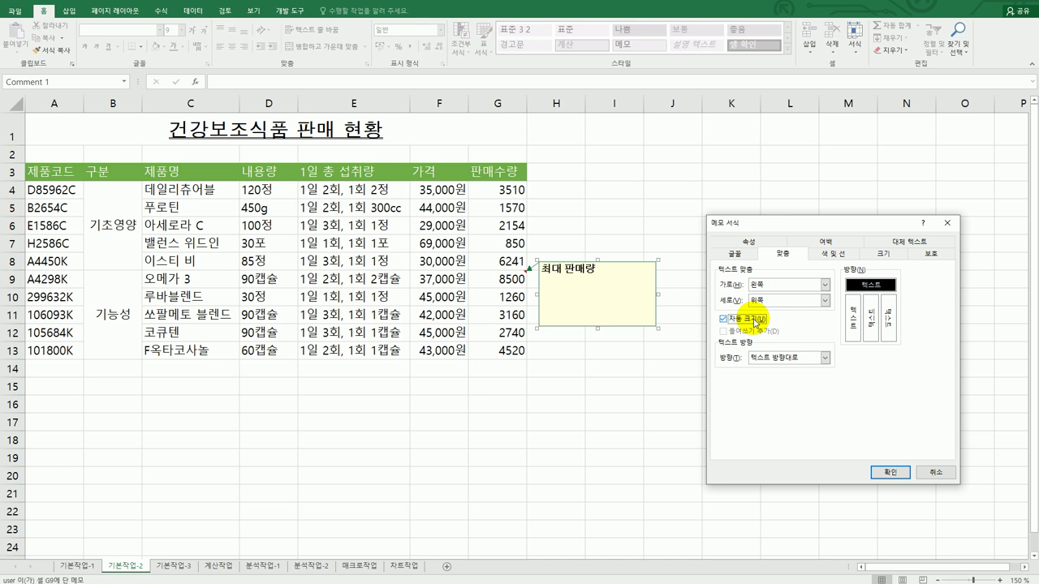
click(890, 473)
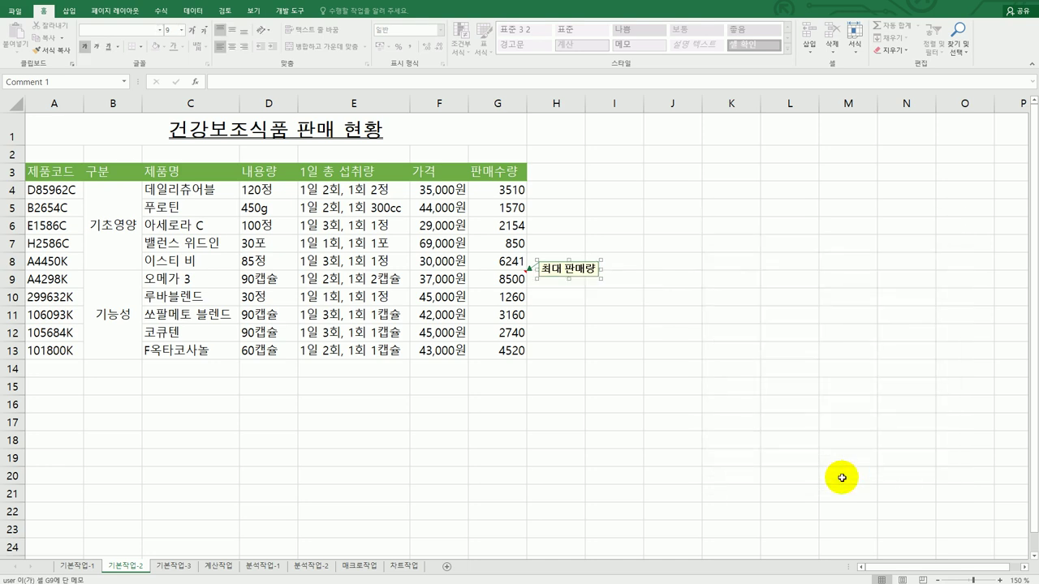
click(841, 478)
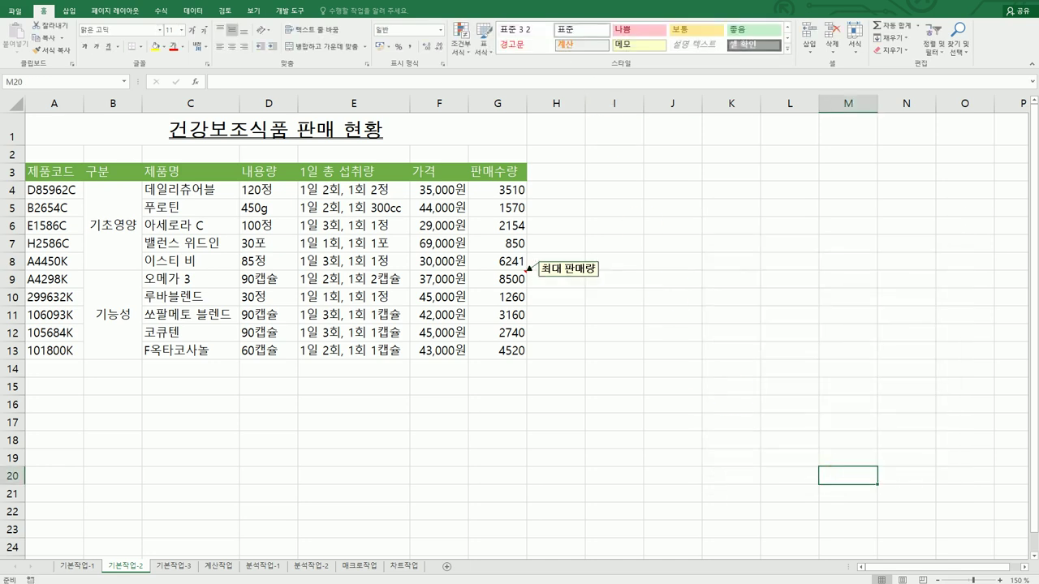
Step: Apply 모든 테두리 and 굵은 바깥쪽 테두리 borders to the table range A3:G13
key(alt+Tab)
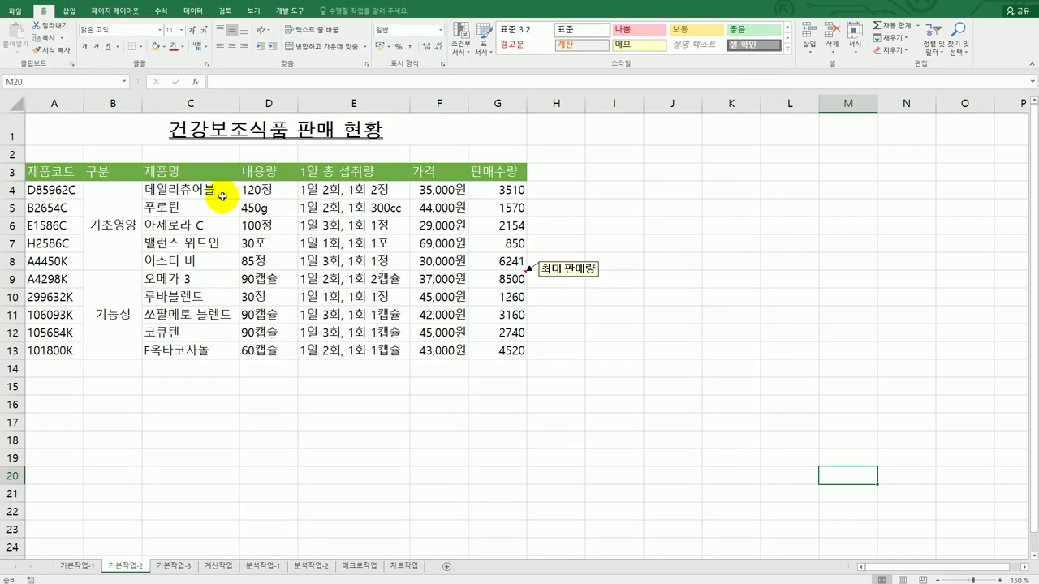
drag(72, 172, 503, 322)
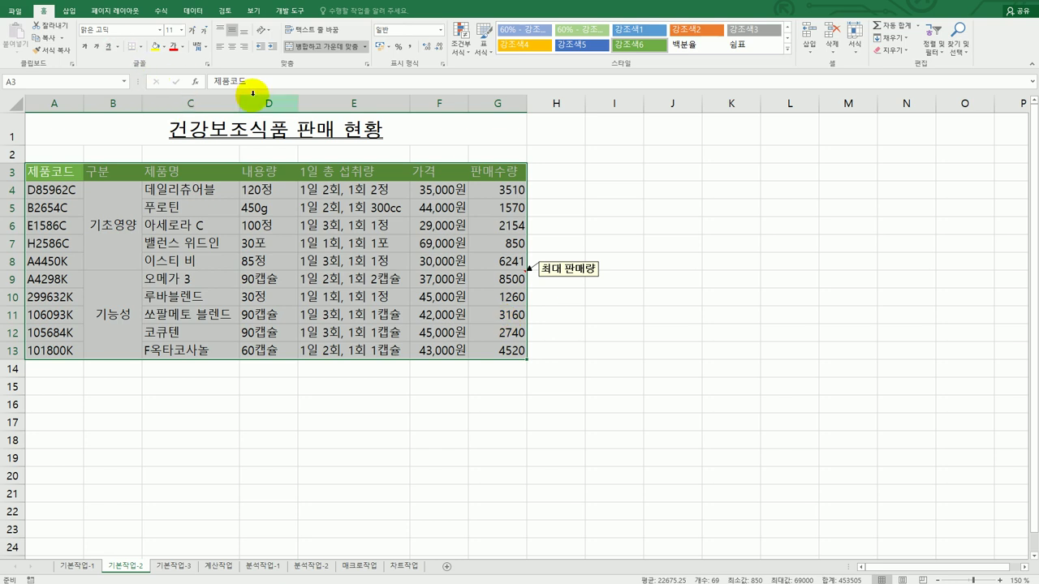
click(141, 48)
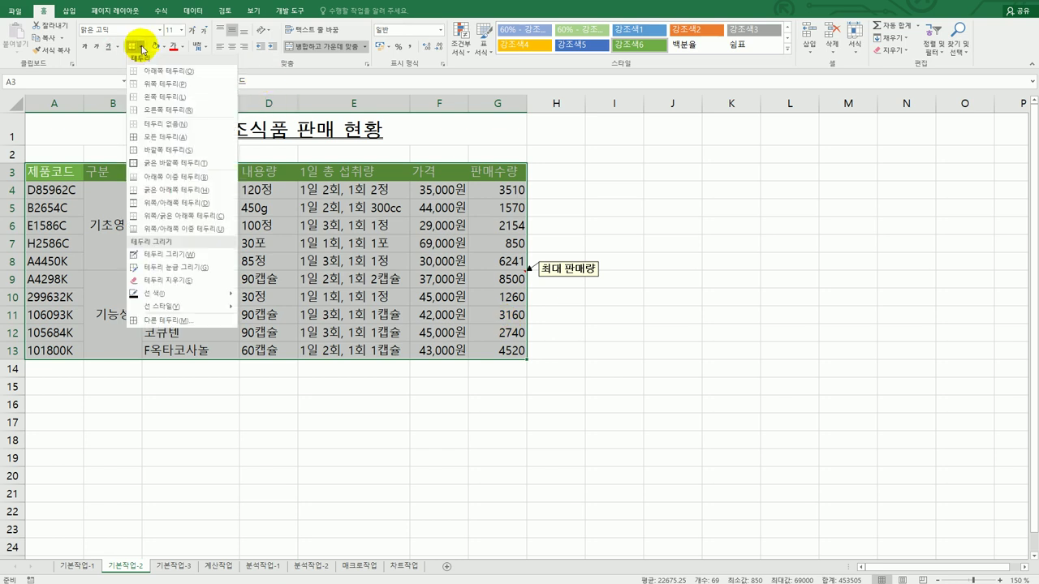
click(160, 138)
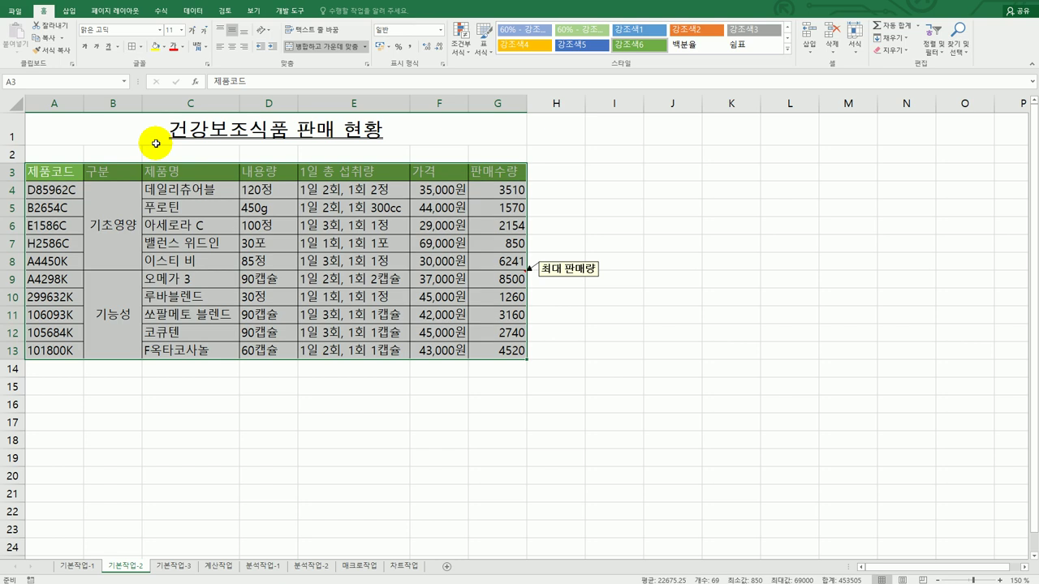
click(140, 46)
click(156, 151)
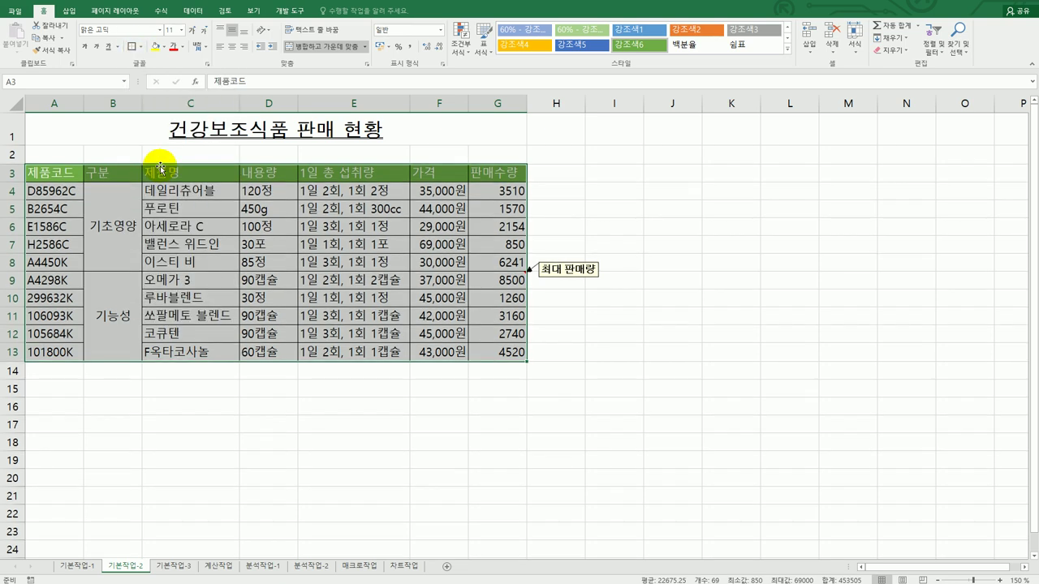
click(549, 445)
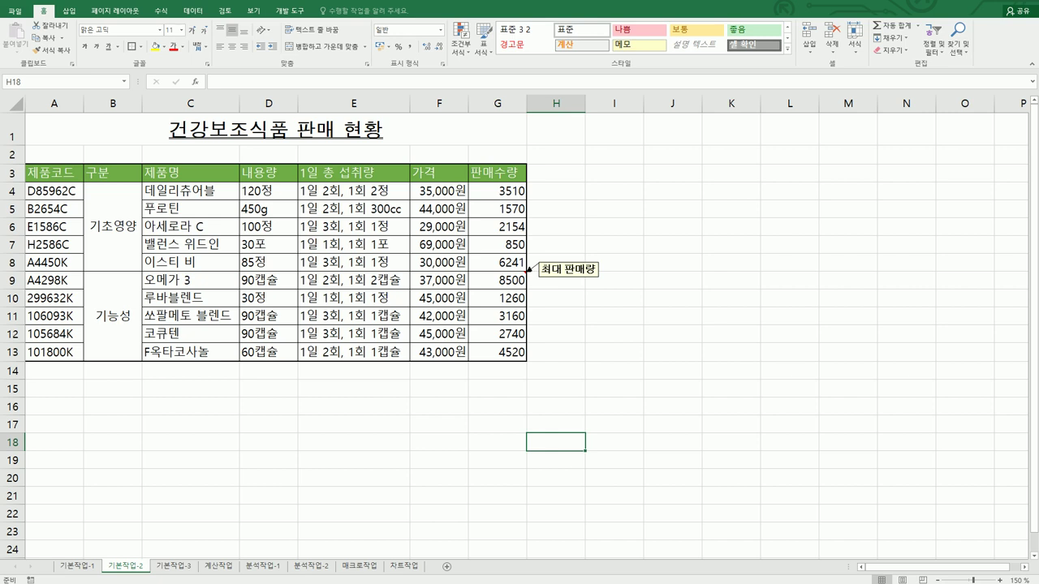
Step: Check the 기본작업-3 instructions, and start a formula-based conditional formatting rule for A4:H20 on that sheet
key(alt+Tab)
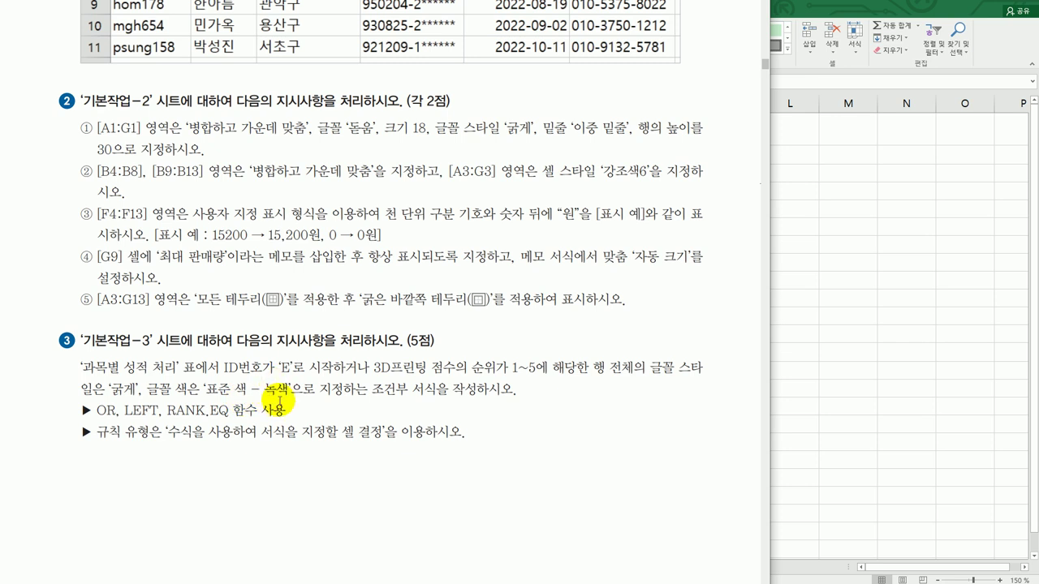
click(805, 418)
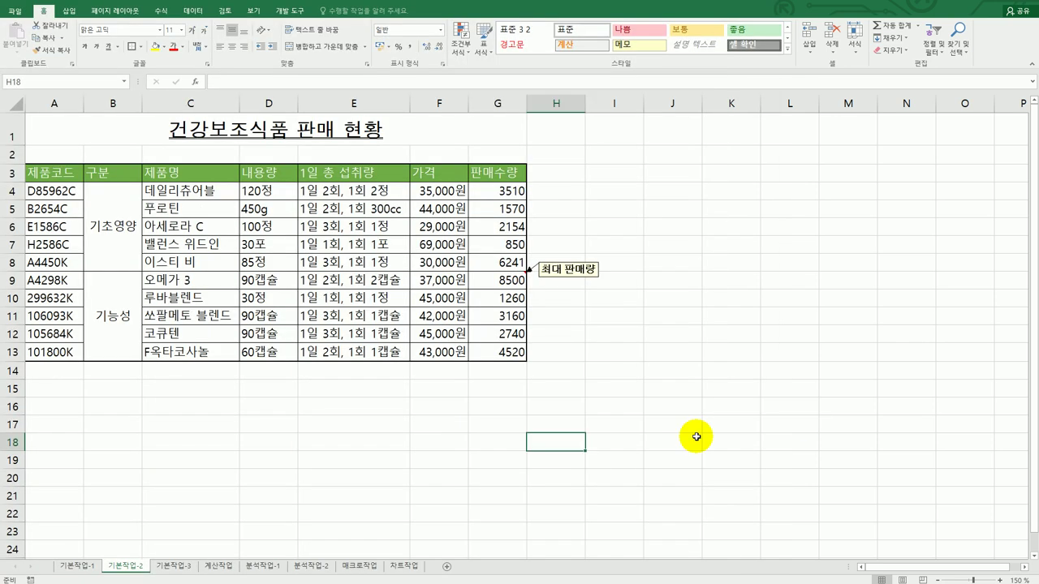
click(192, 567)
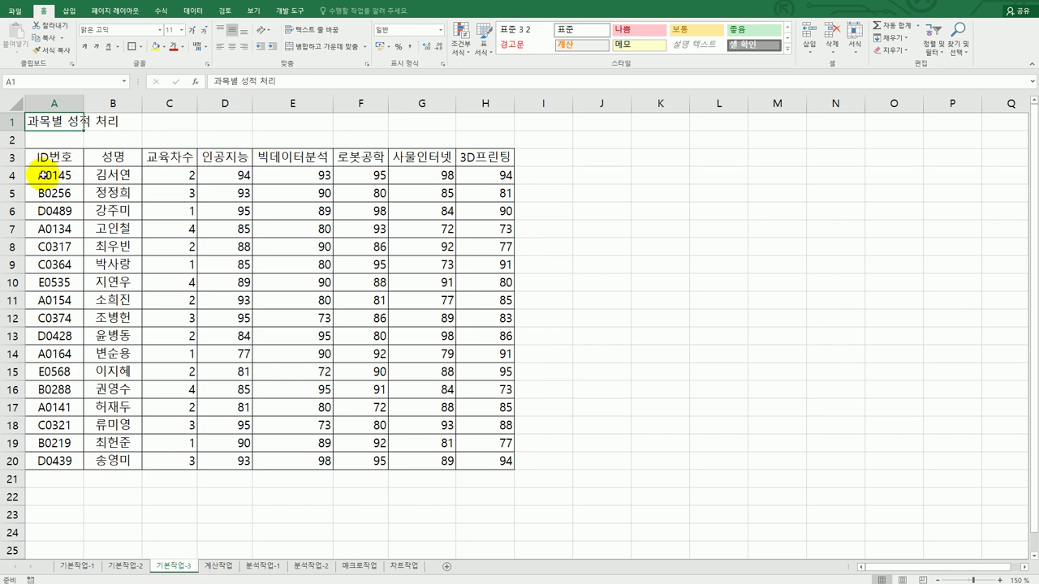
mouse_move(42, 175)
mouse_down()
mouse_move(213, 254)
mouse_move(461, 419)
mouse_move(471, 455)
mouse_up()
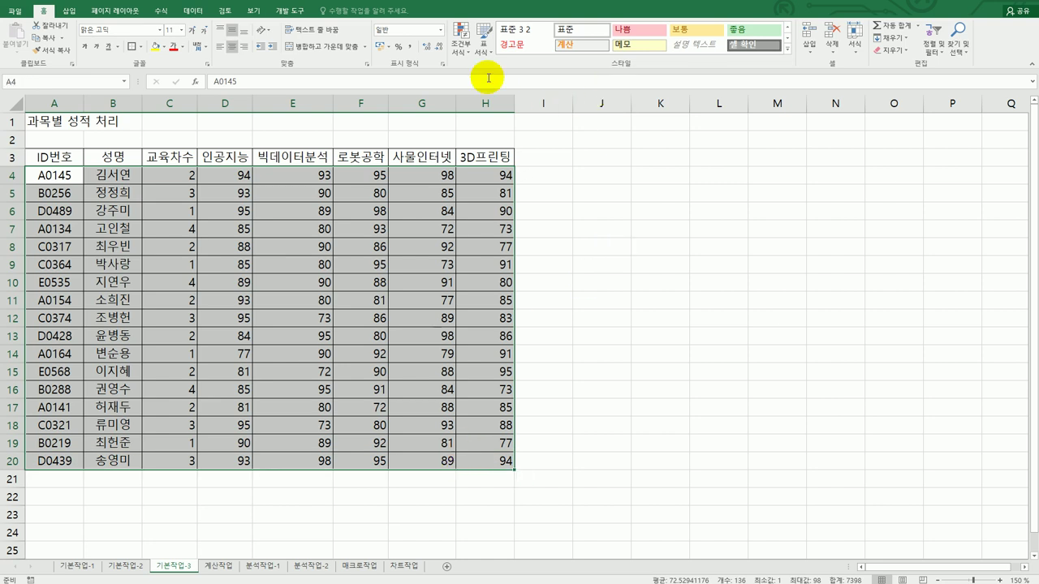
click(460, 63)
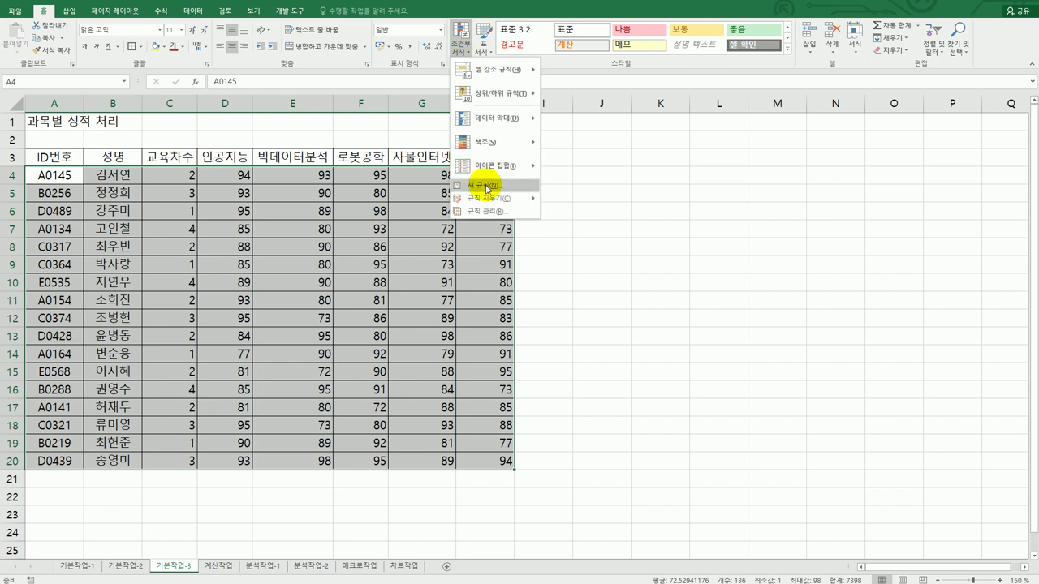
click(729, 323)
click(735, 347)
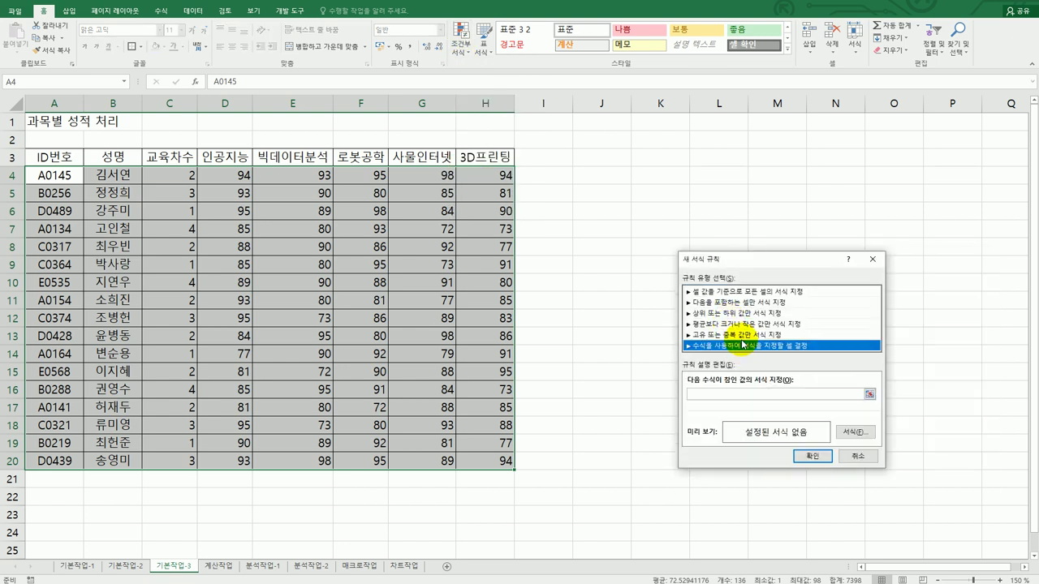
drag(732, 269, 651, 182)
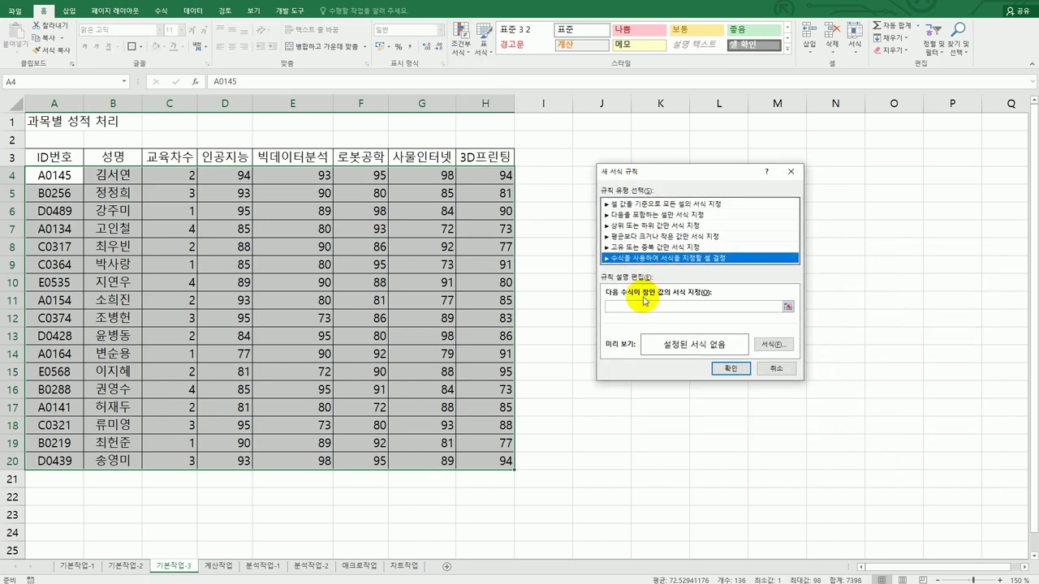
Step: Begin the rule formula with an OR whose first condition is left($A4,1)="E", followed by the opening of rank.eq
click(642, 308)
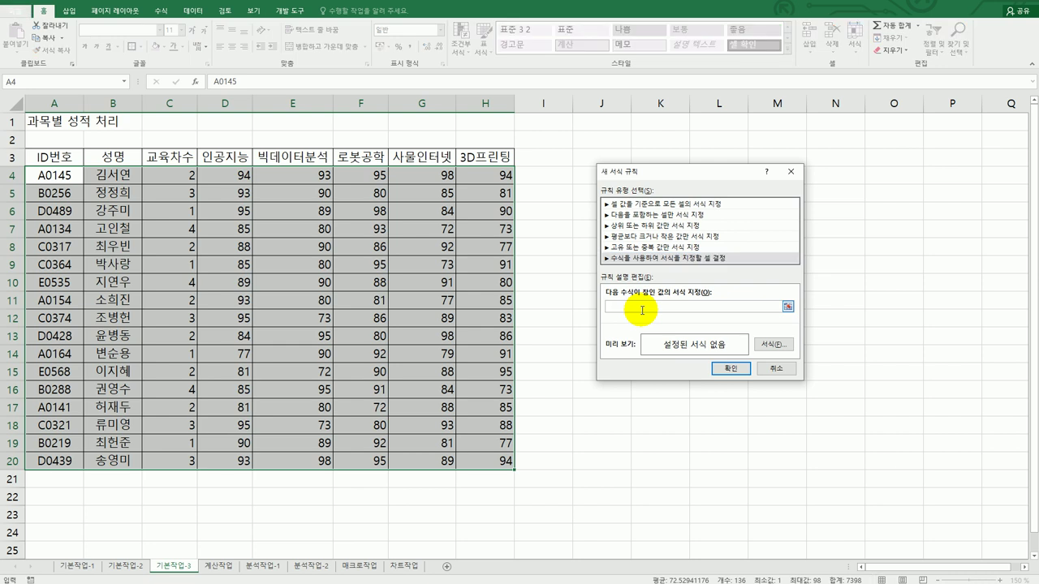
text(=or(left()
click(50, 173)
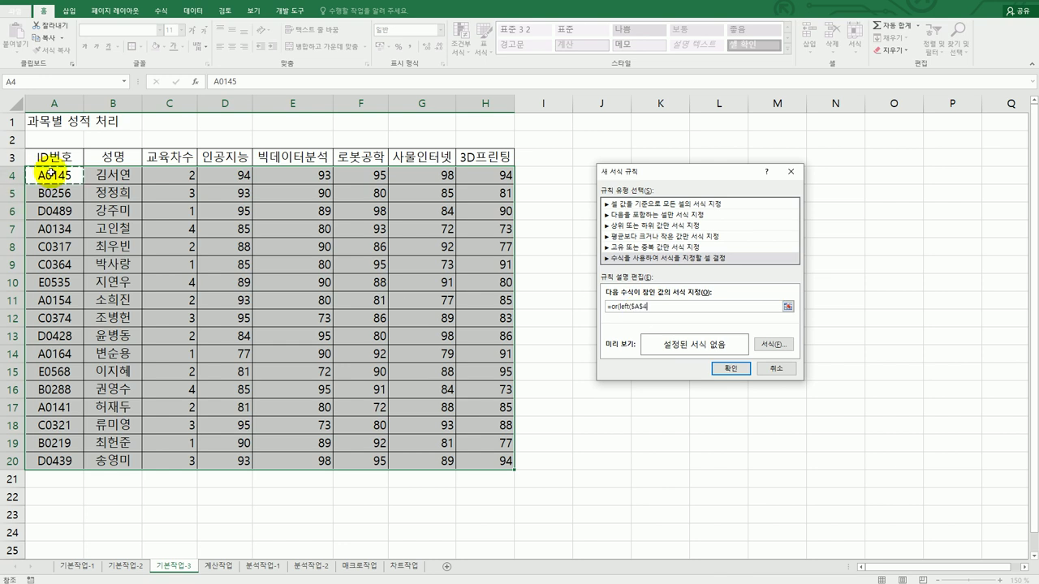
key(F4)
key(F4)
text(,1)="E)
text(",rank.eq()
Step: Complete the rule formula with the second OR condition, rank.eq($H4,$H$4:$H$20)<=5
click(478, 177)
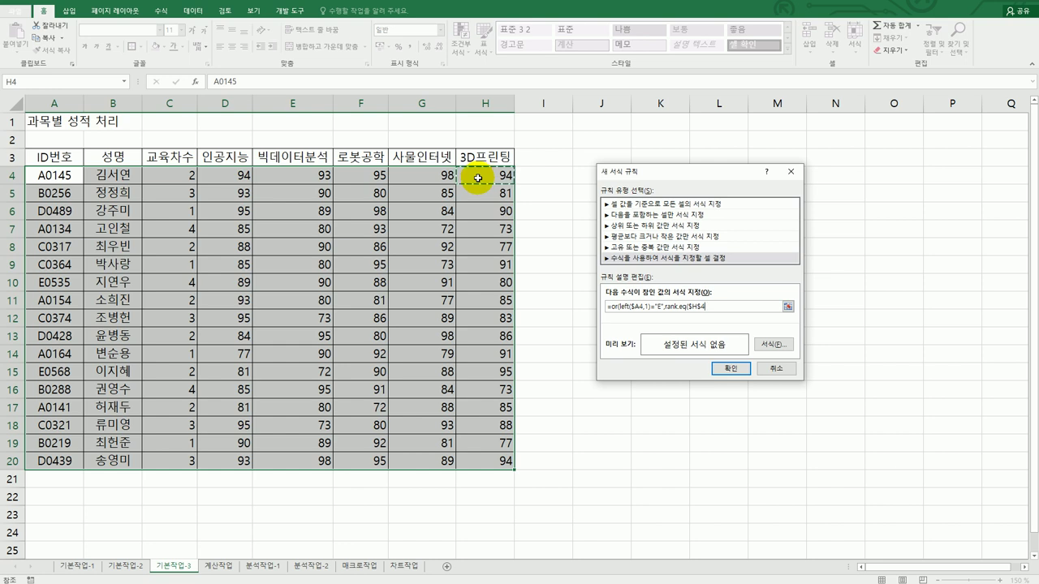
key(F4)
key(F4)
text(,)
drag(478, 177, 490, 455)
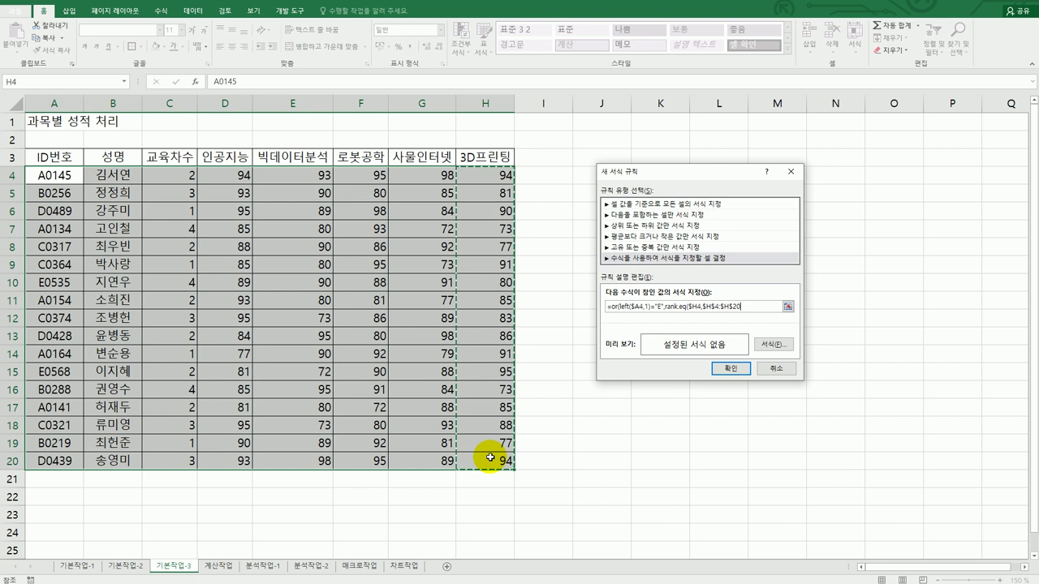
text())
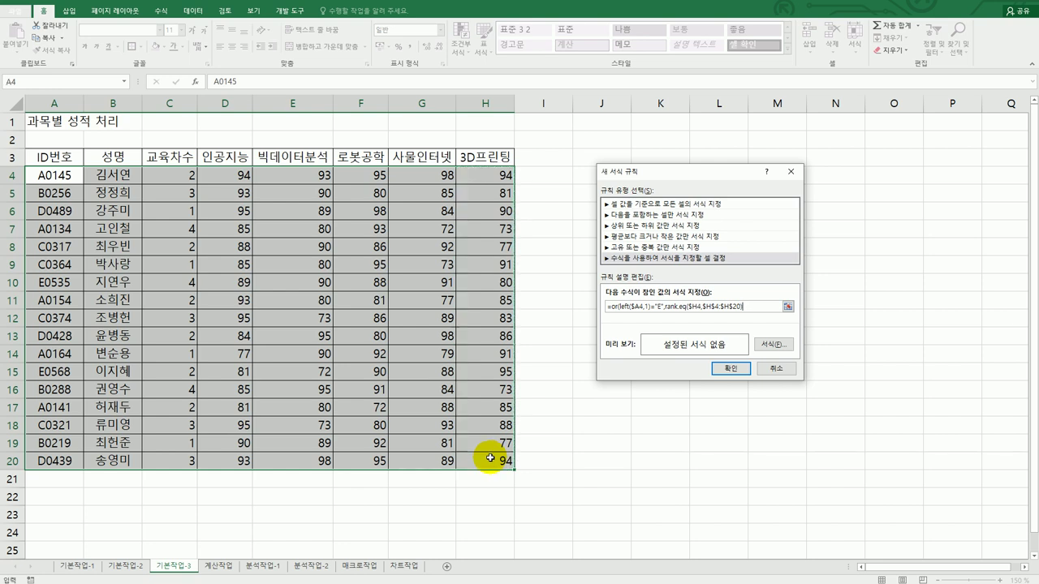
text(<=5)
text())
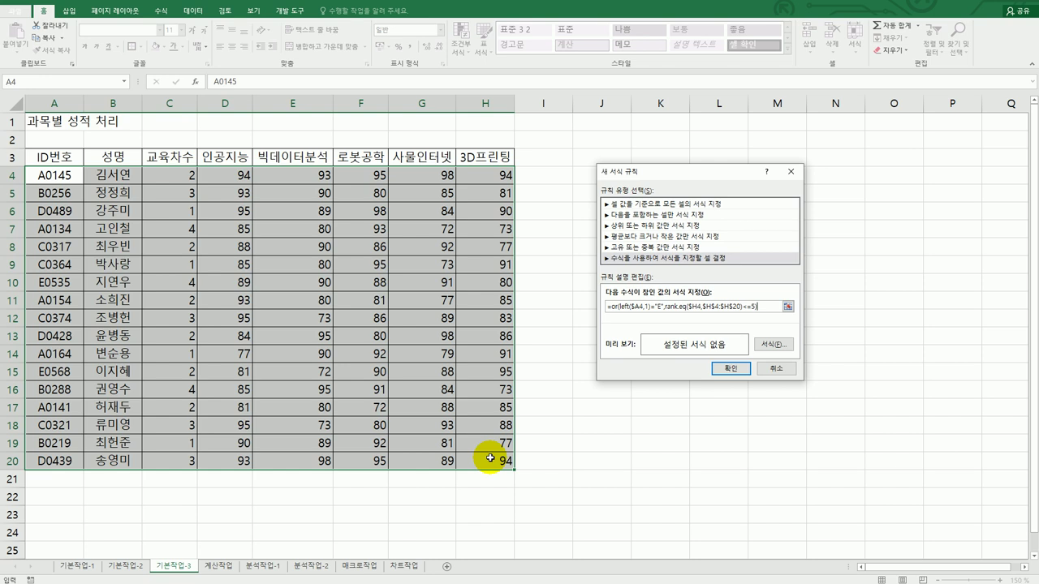
Step: Set the rule's format to the 굵게 font style with standard green text, and apply the conditional formatting rule
click(770, 346)
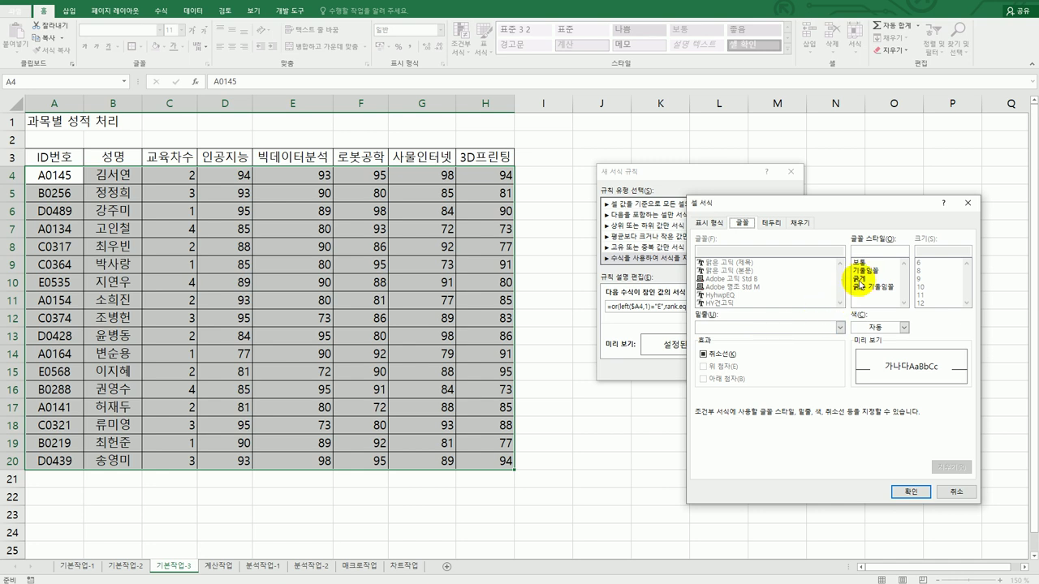
click(859, 279)
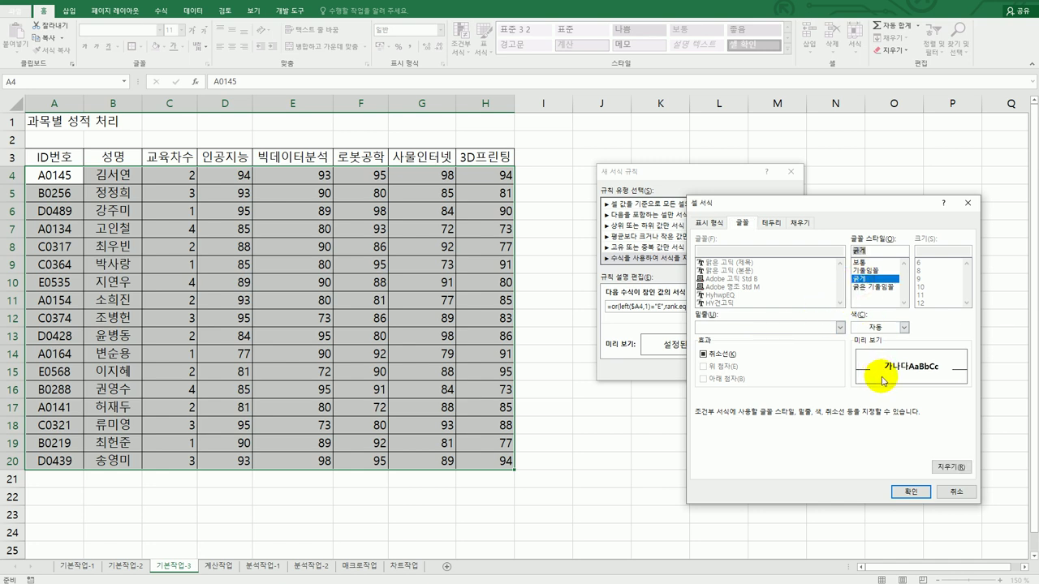
click(906, 327)
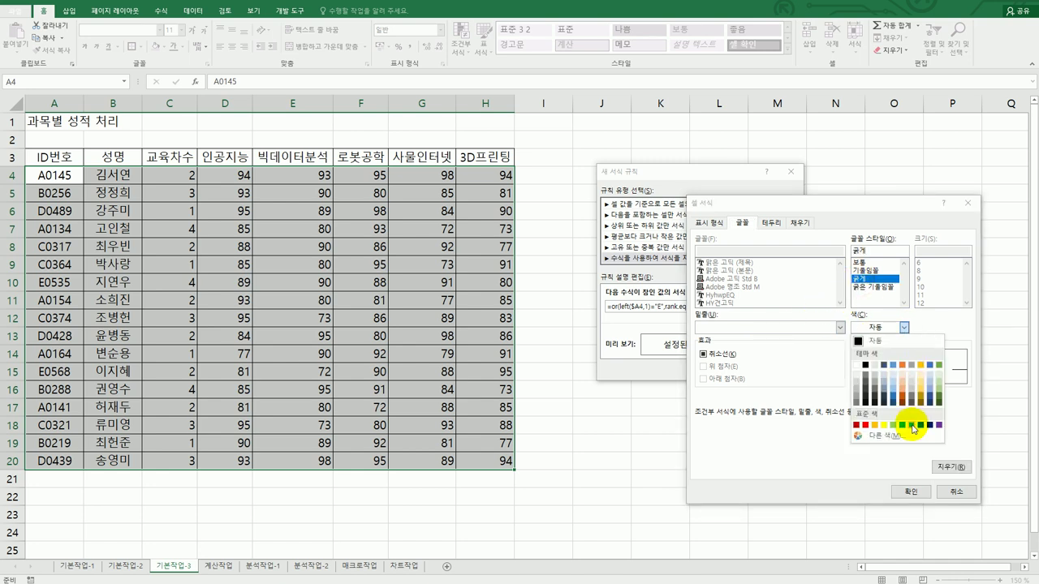
click(899, 420)
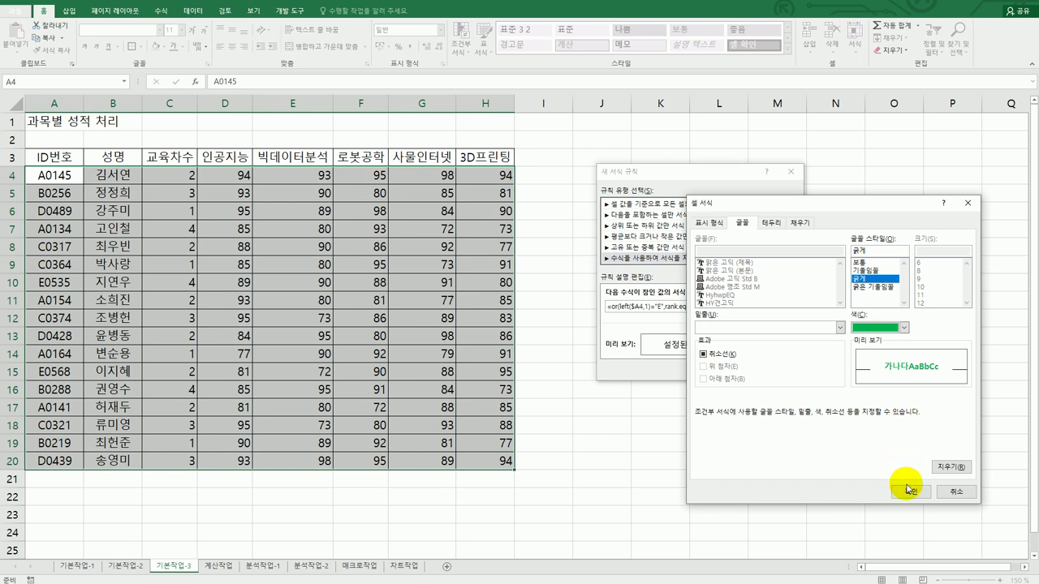
click(910, 491)
click(732, 370)
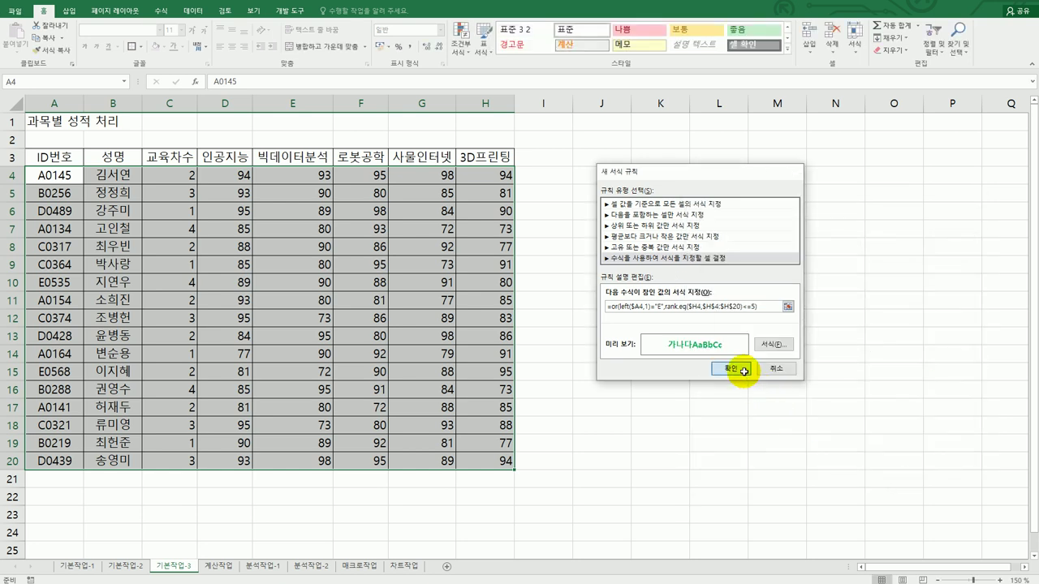
click(501, 461)
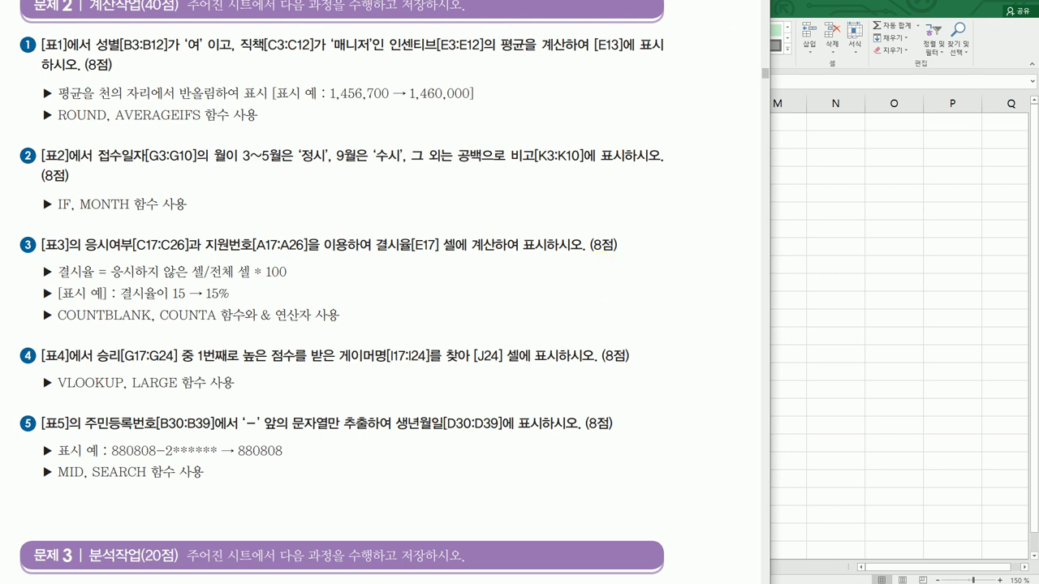
Step: Read the 문제 2 계산작업 instructions, and open the 계산작업 sheet at 표1
scroll(341, 292, up, 3)
scroll(585, 288, down, 6)
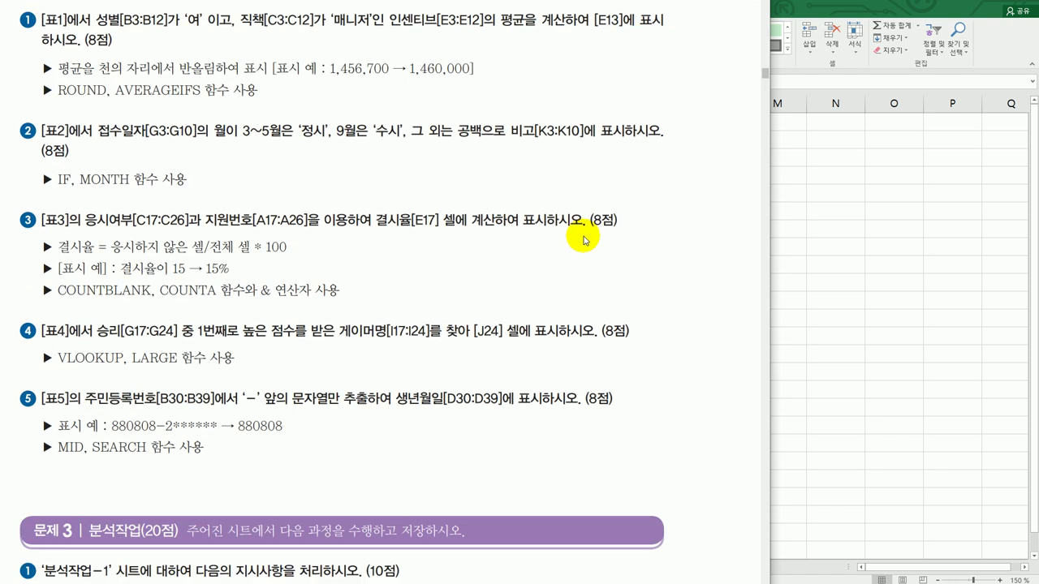
scroll(513, 236, up, 6)
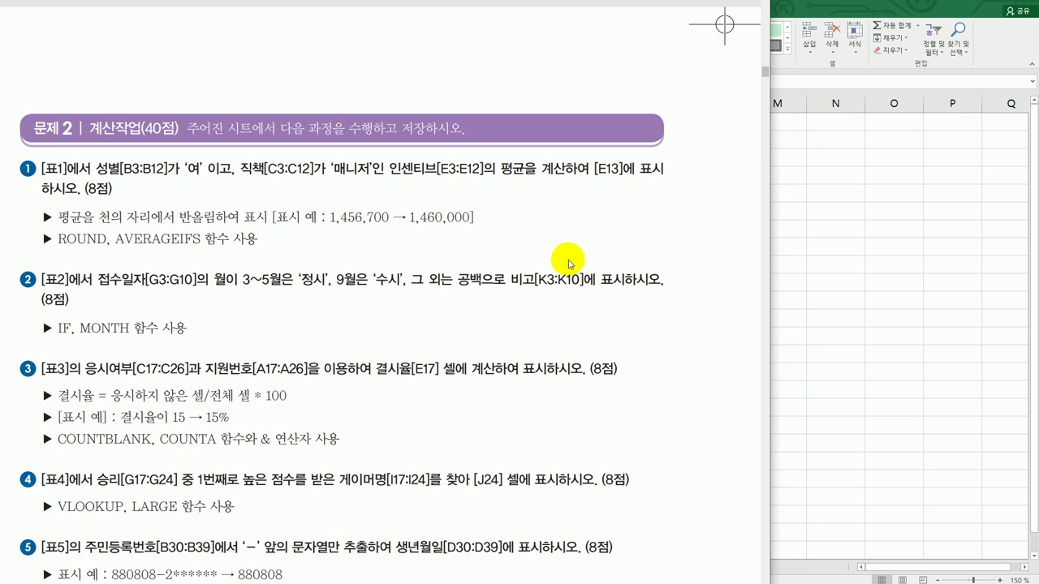
scroll(569, 264, down, 3)
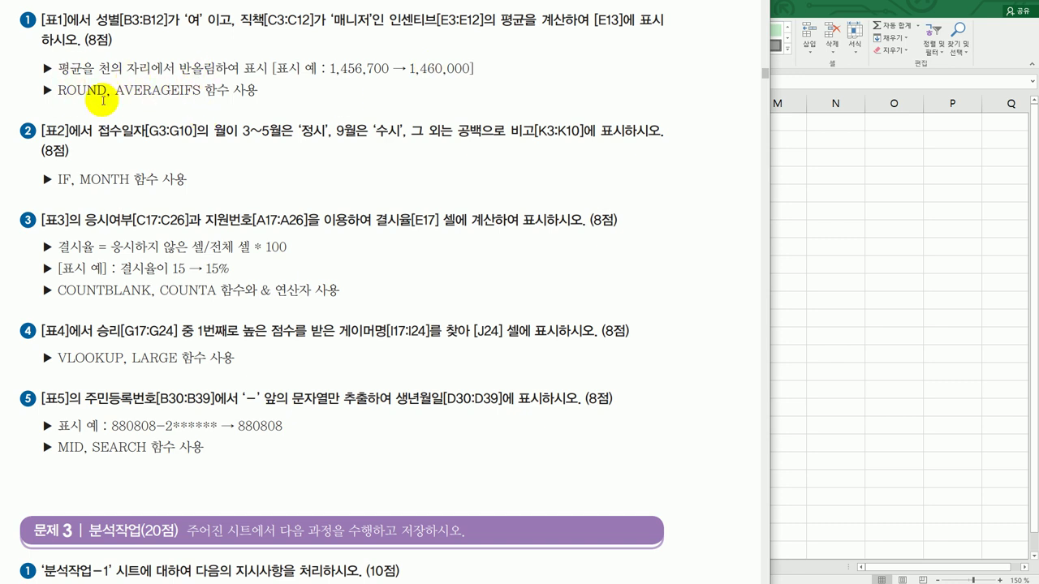
click(809, 232)
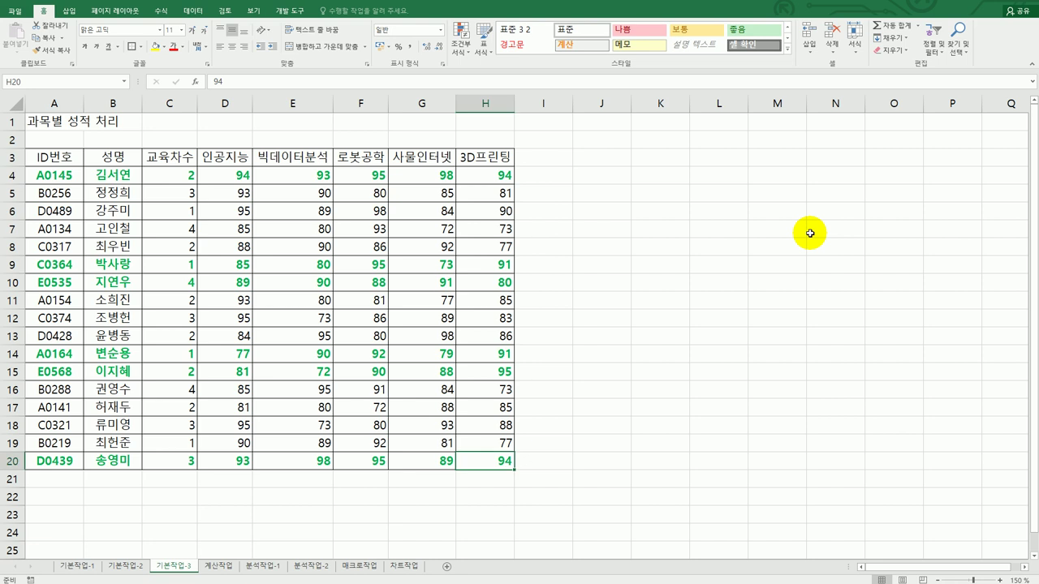
click(218, 567)
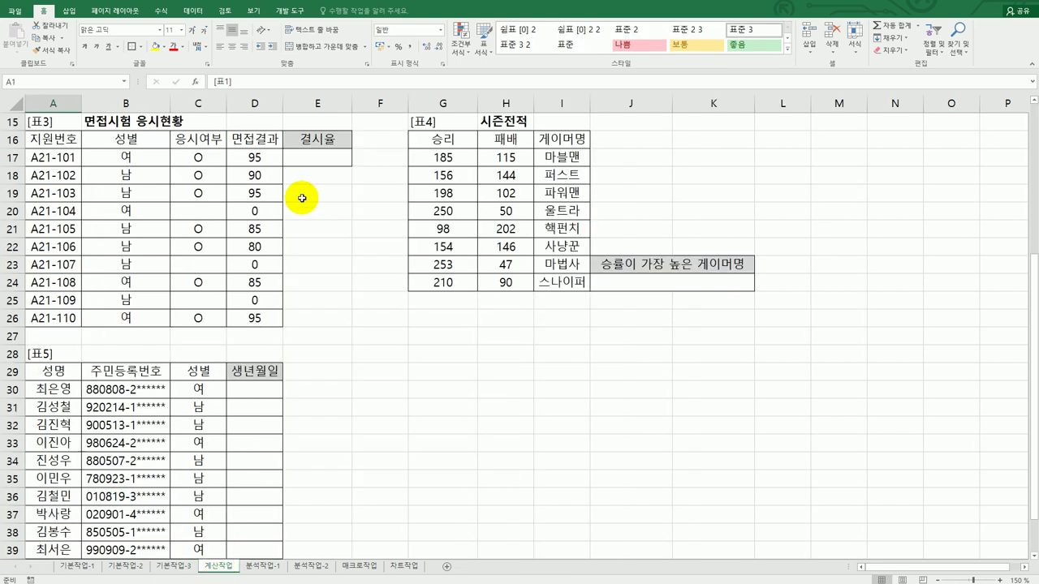
click(312, 163)
scroll(332, 202, up, 5)
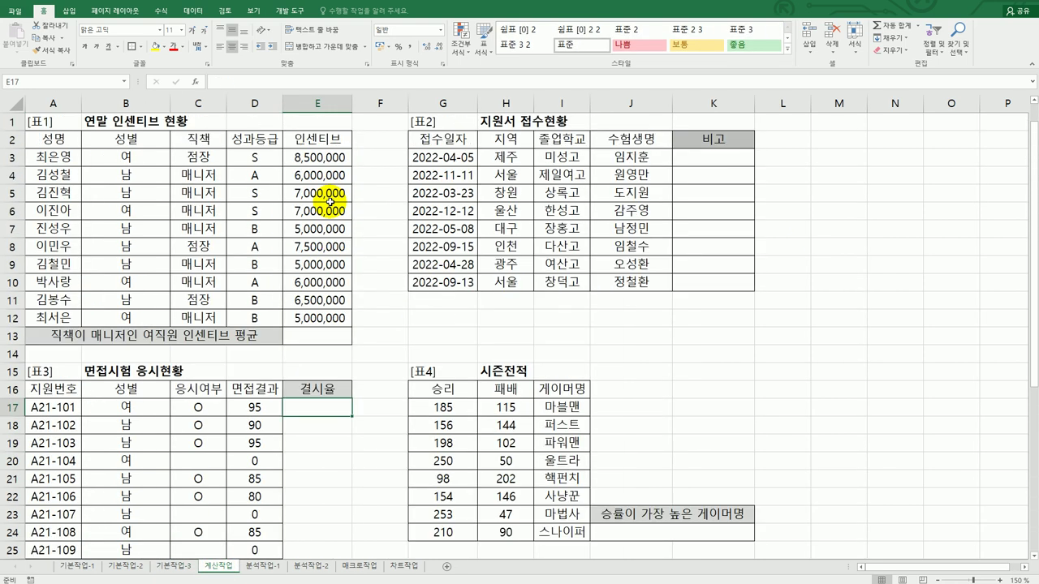
Step: Start an AVERAGEIFS formula in E13 with the incentive cells E3:E12 as the average range
click(320, 335)
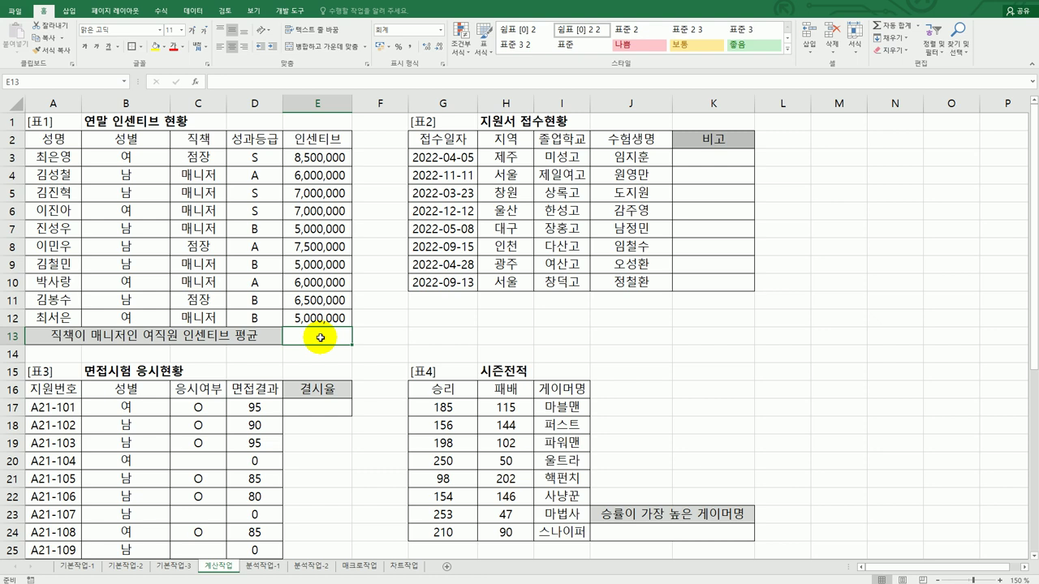
text(=)
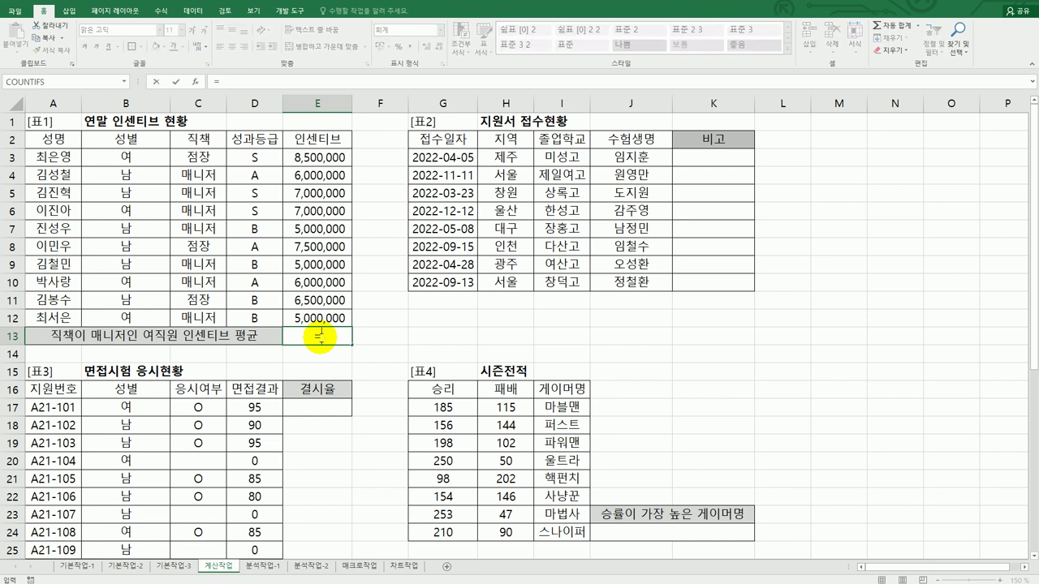
text(av)
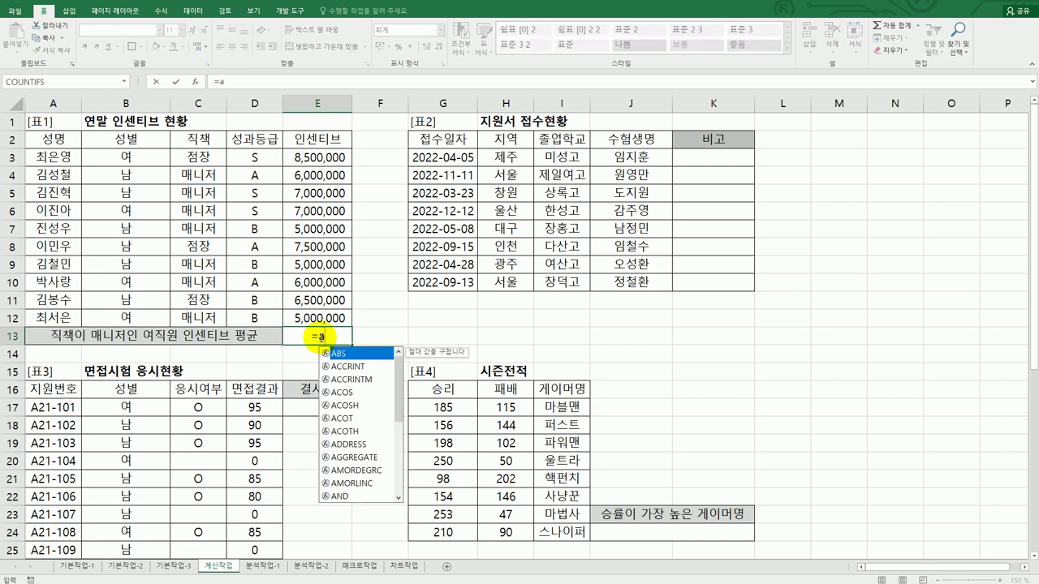
key(Down)
key(Down)
key(Down)
key(Down)
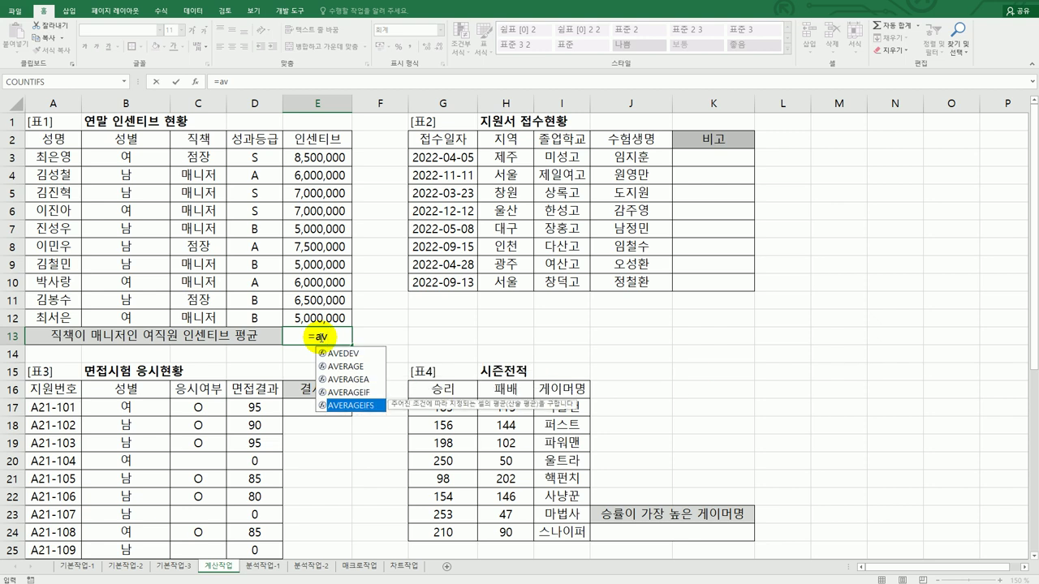
key(Tab)
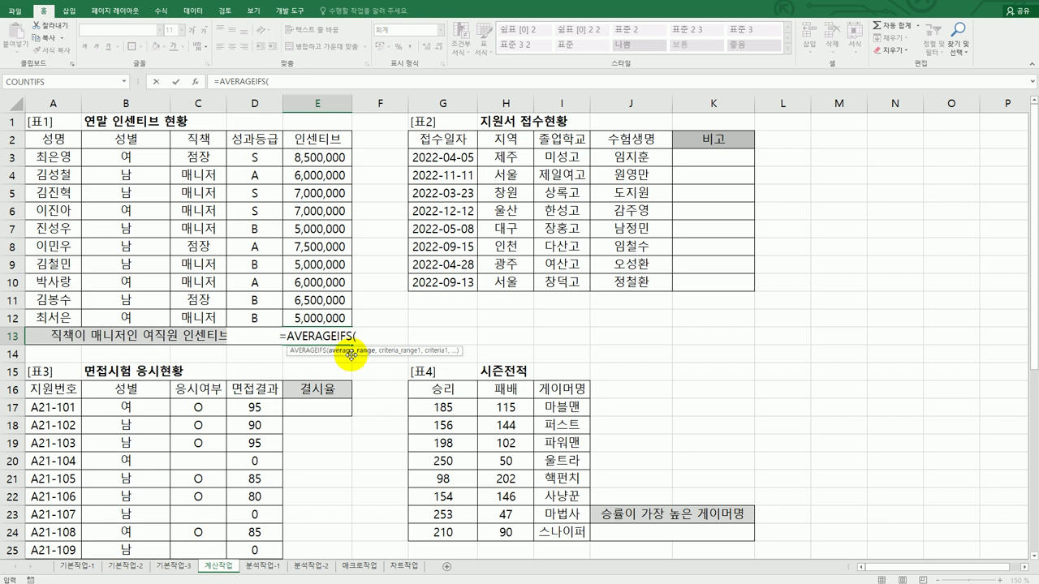
drag(321, 156, 314, 317)
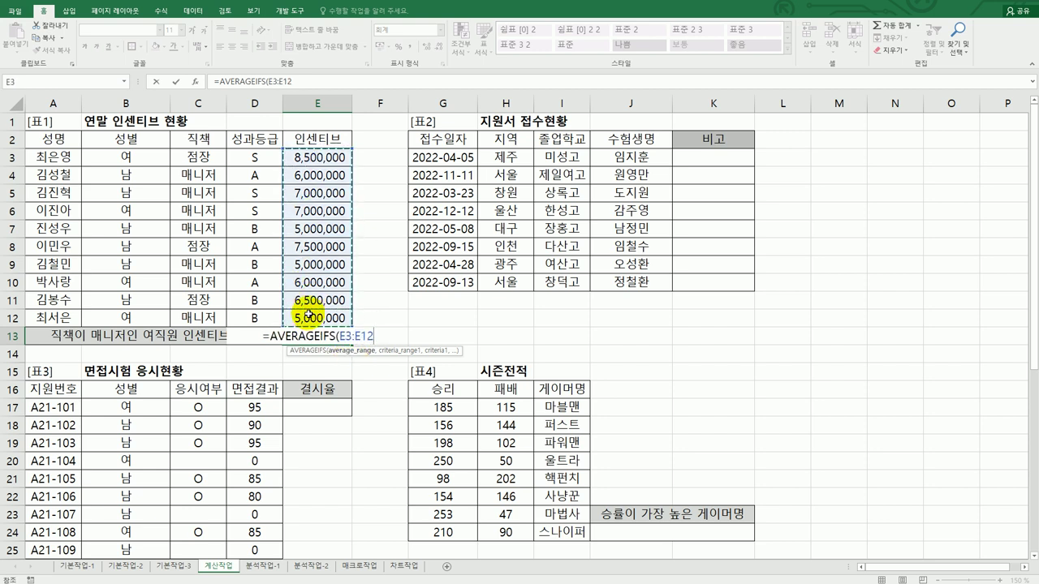
text(,)
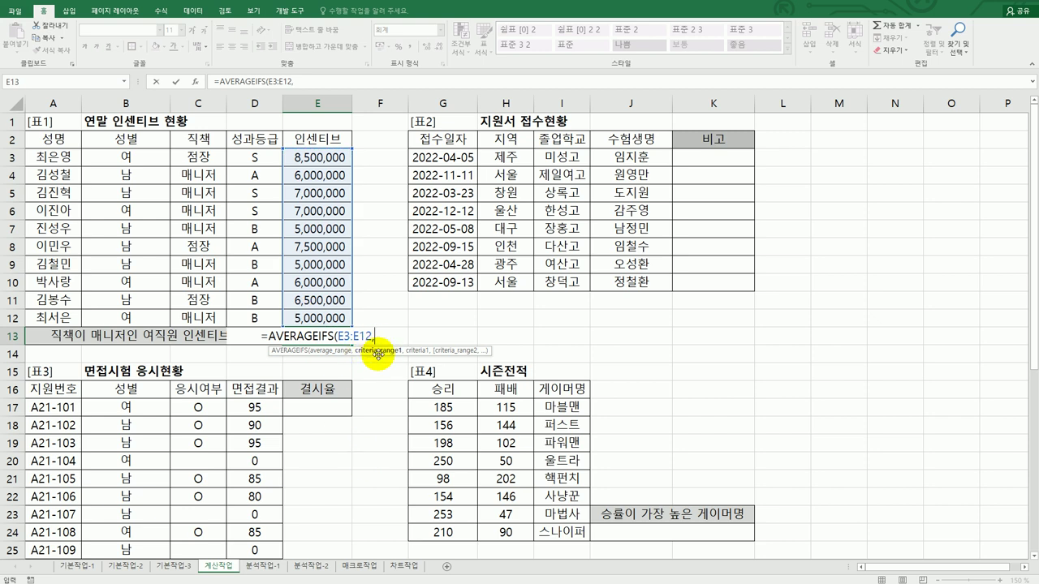
Step: Add the first AVERAGEIFS condition, gender range B3:B12 equal to "여"
drag(128, 157, 130, 311)
text(,)
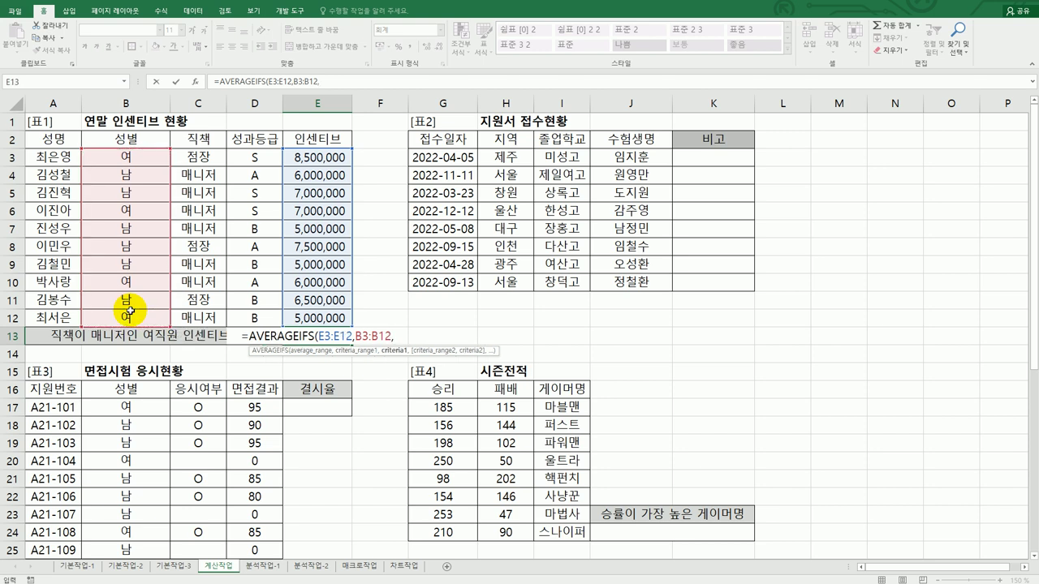
text("du)
key(BackSpace)
key(BackSpace)
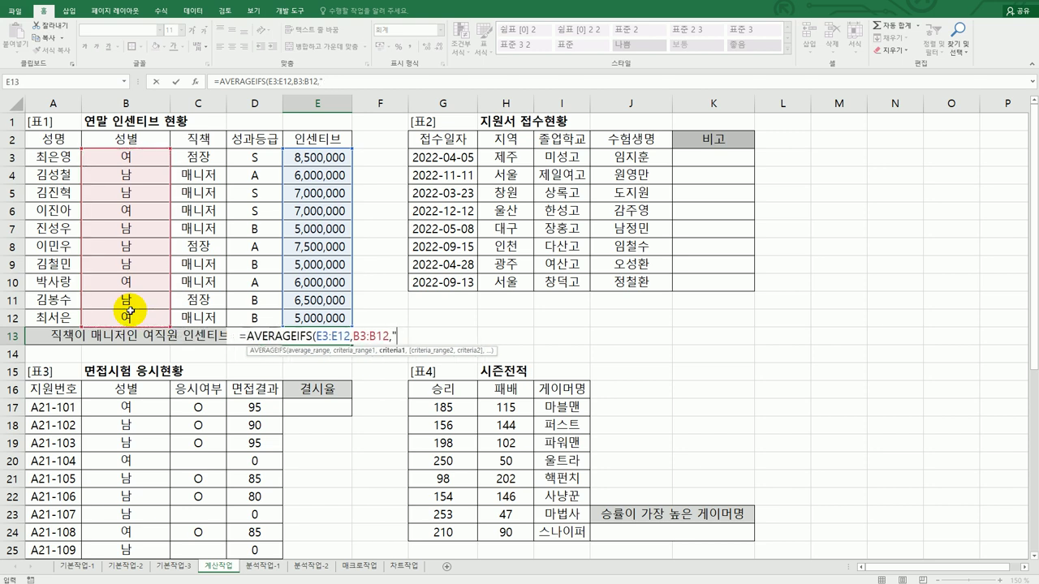
text(여",)
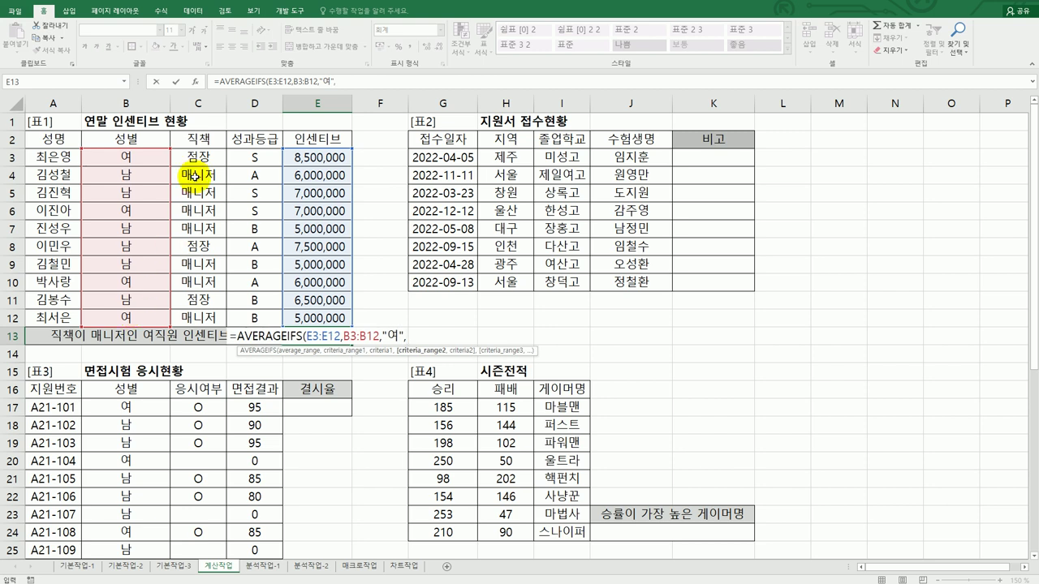
Step: Add the second condition, position range C3:C12 equal to "매니저", and enter the formula in E13
drag(197, 151, 195, 311)
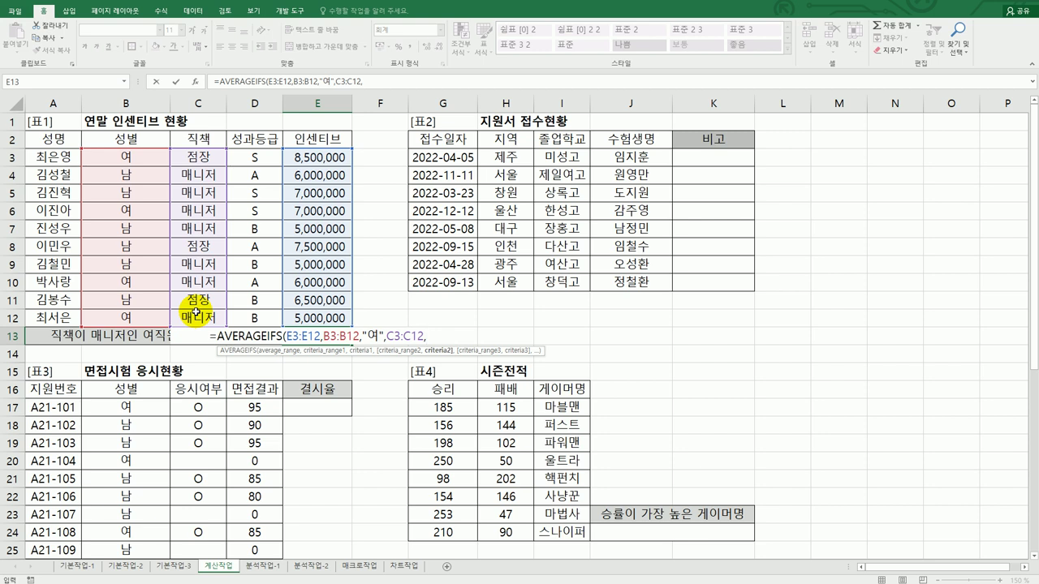
text(,"매)
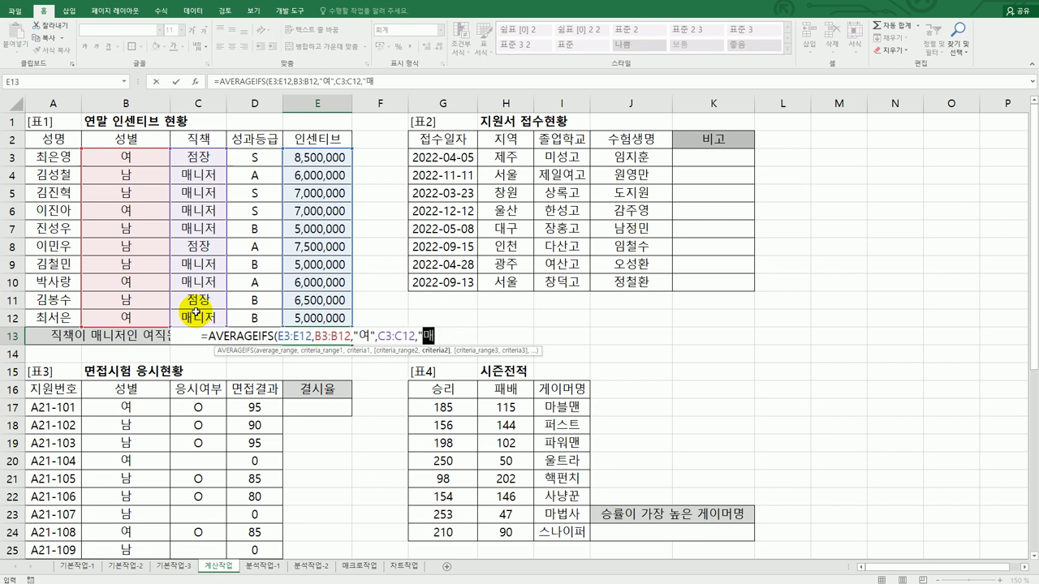
text(니저"))
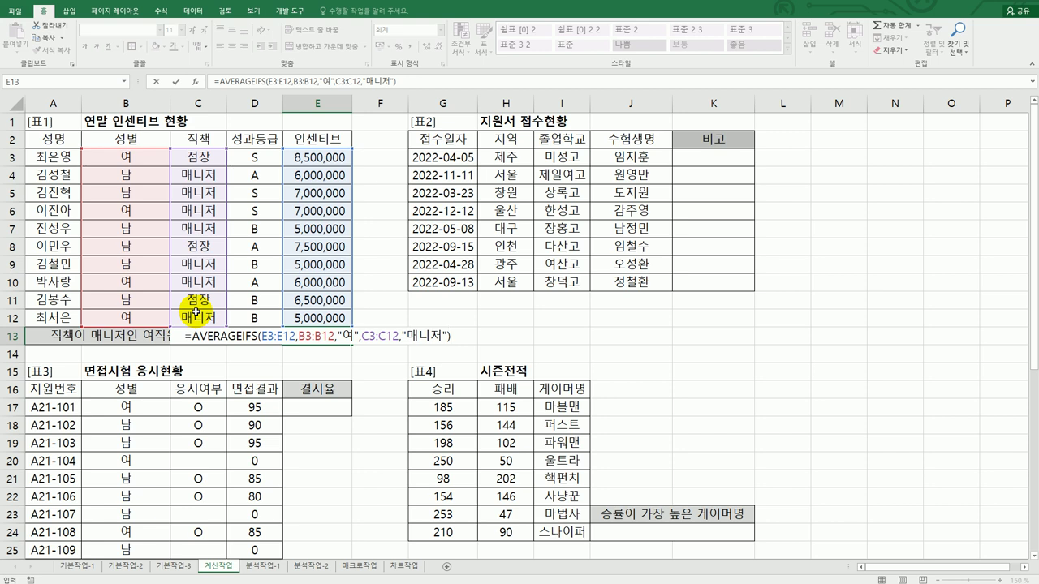
key(ctrl+Return)
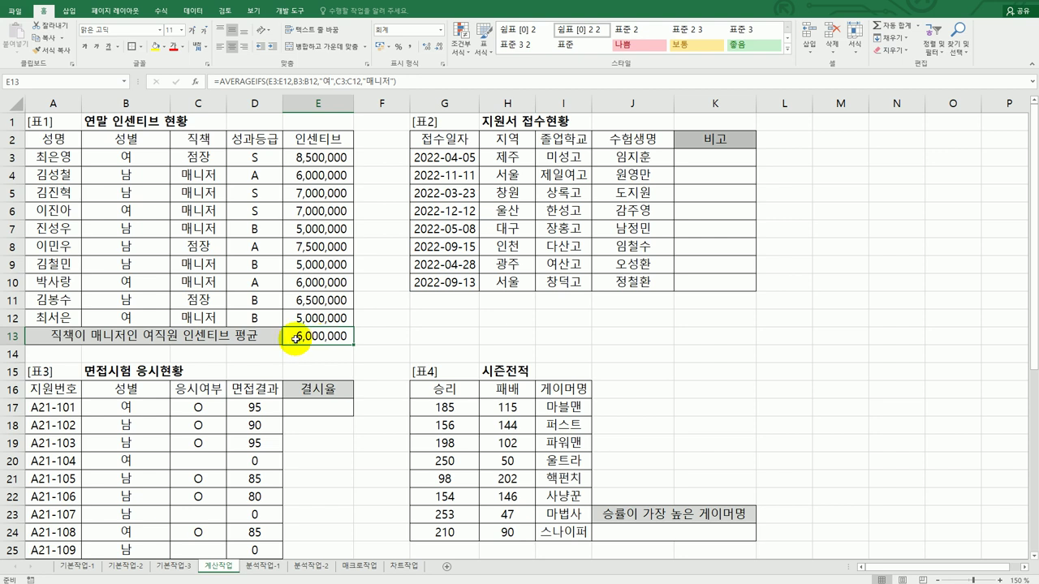
Step: Wrap the E13 AVERAGEIFS formula in ROUND with -4 as the number of digits
double_click(294, 339)
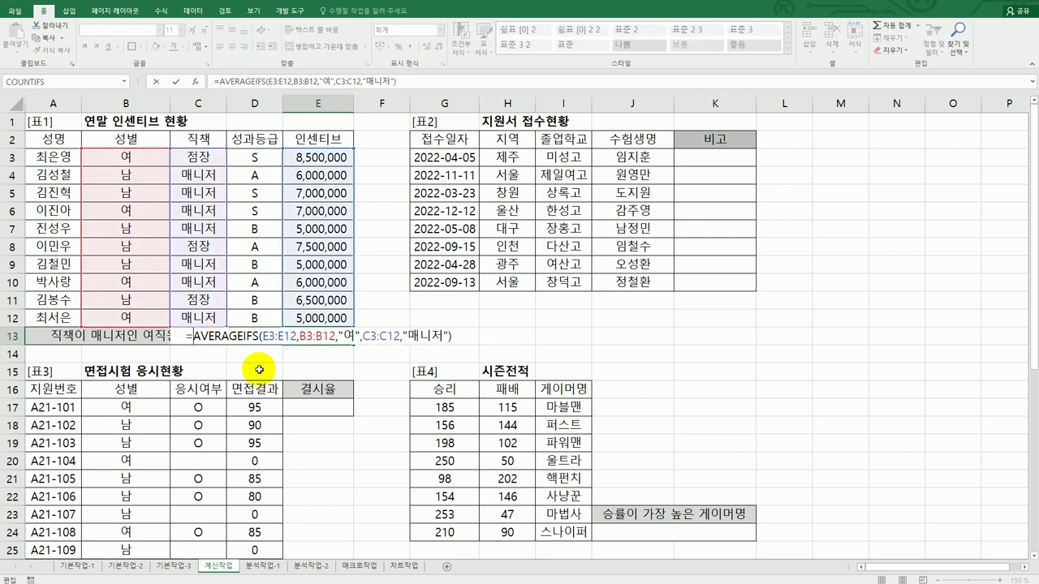
key(Home)
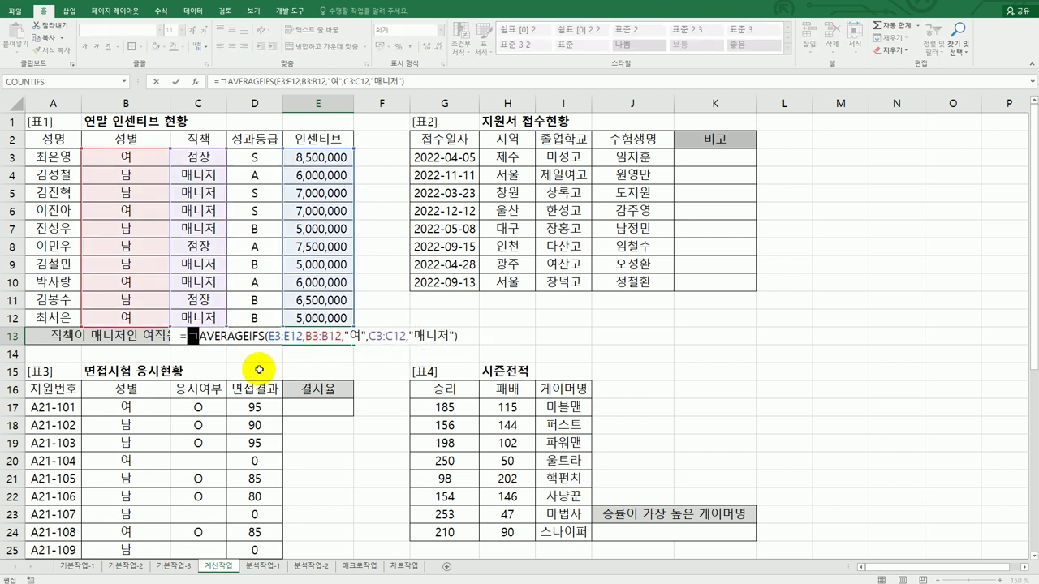
key(Right)
text(round()
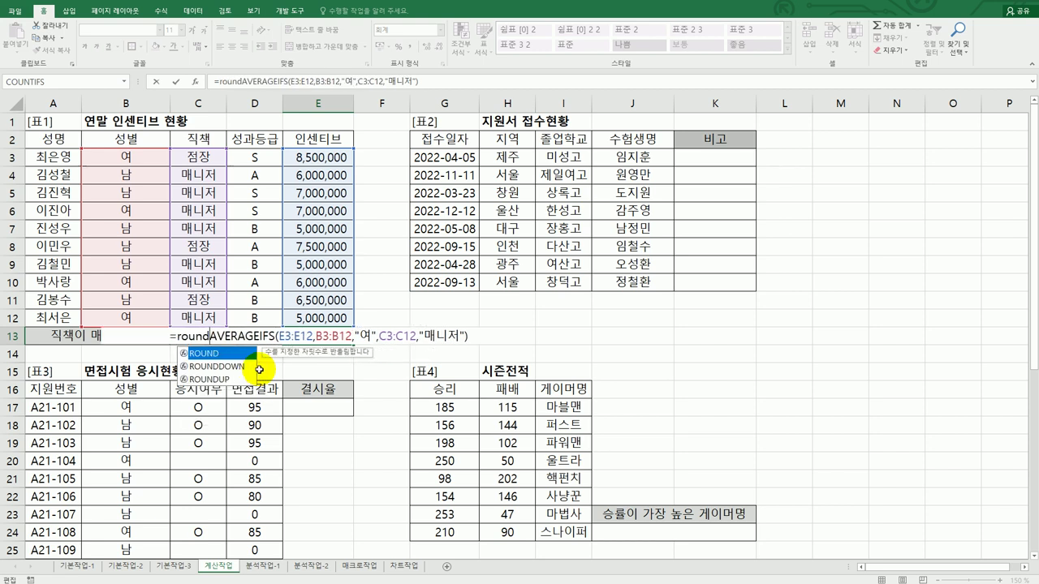
key(End)
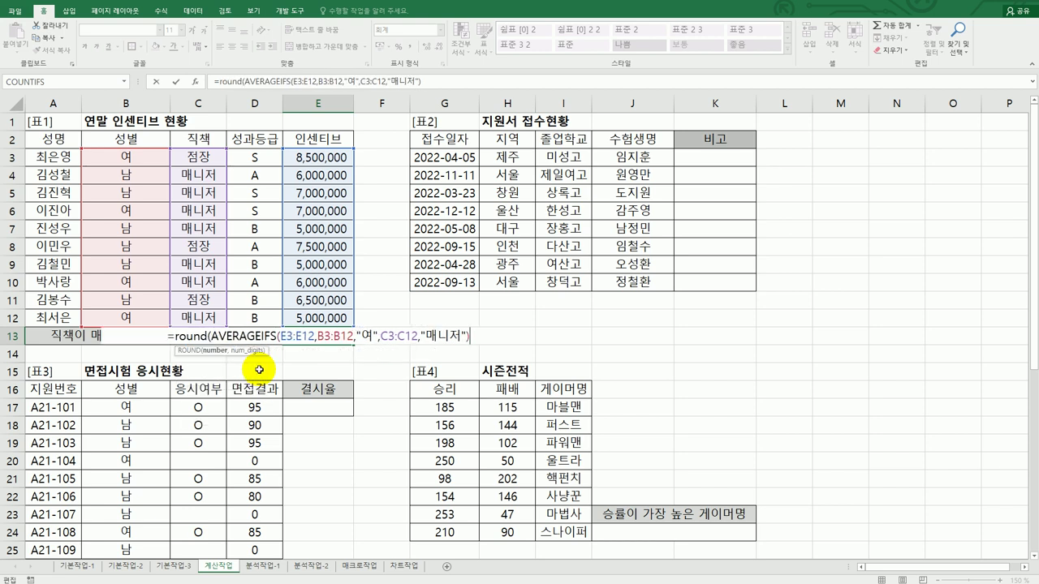
text(,)
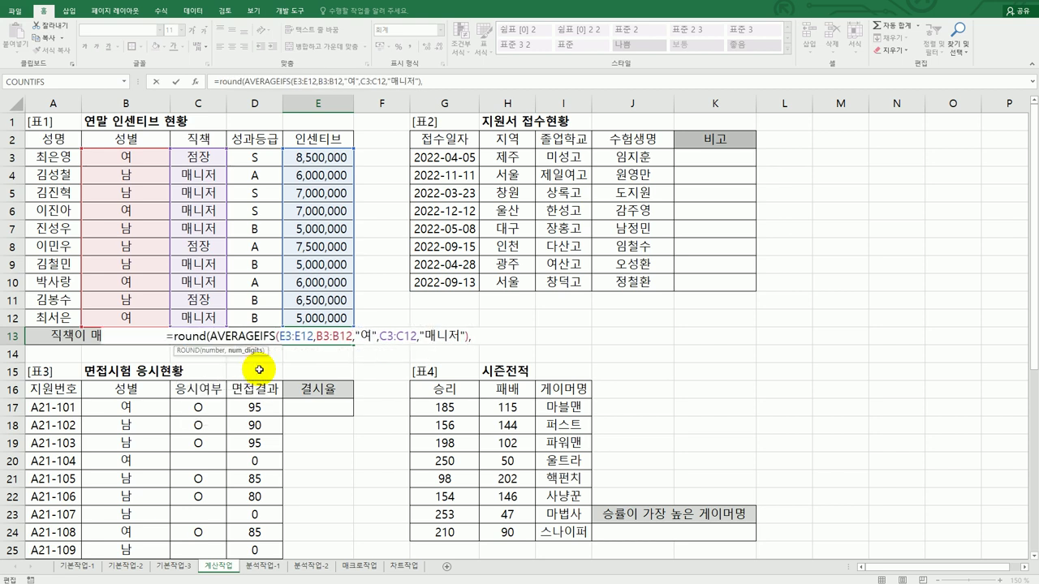
text(-4))
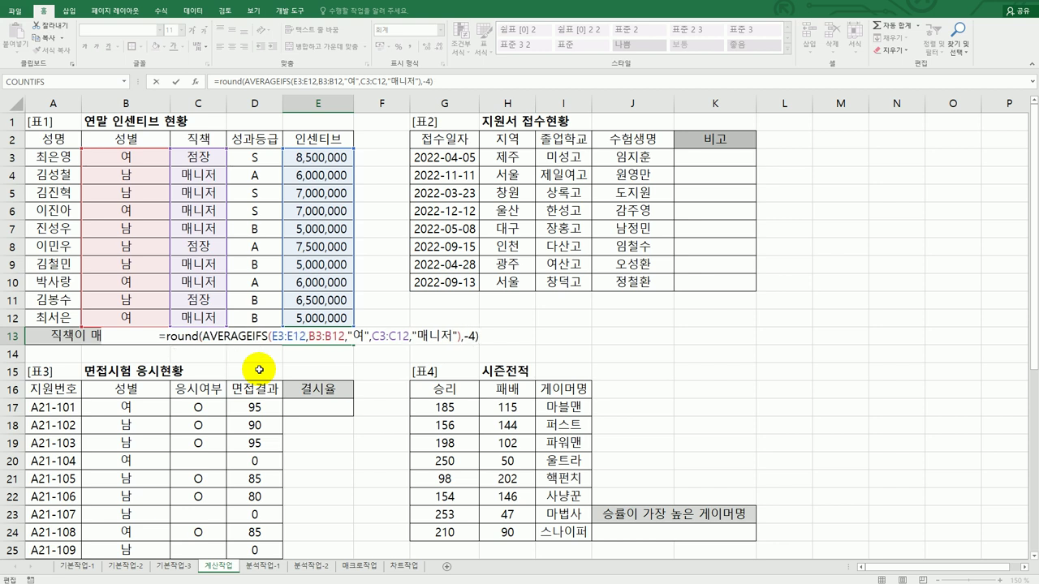
key(Return)
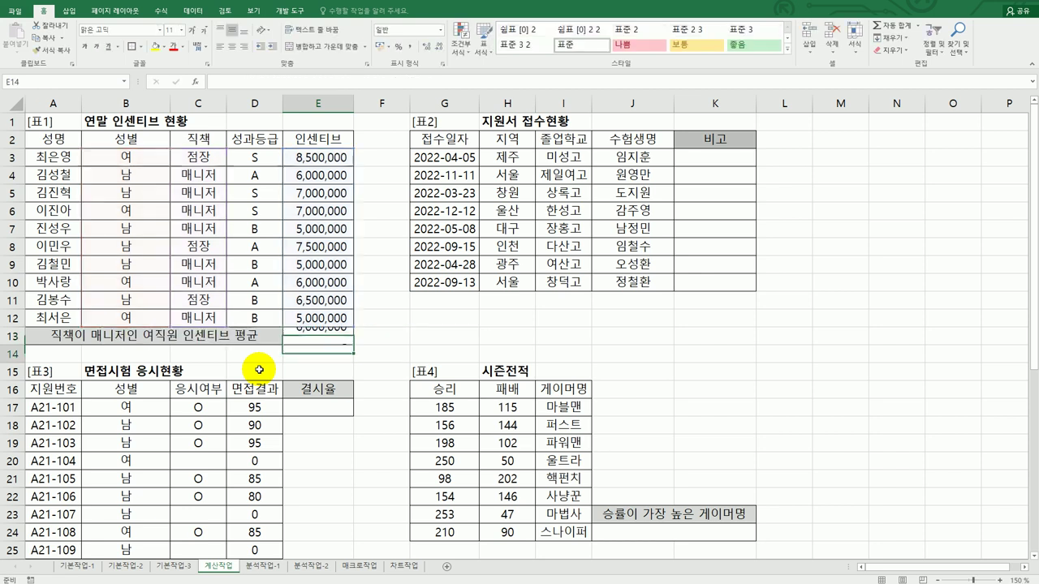
click(316, 336)
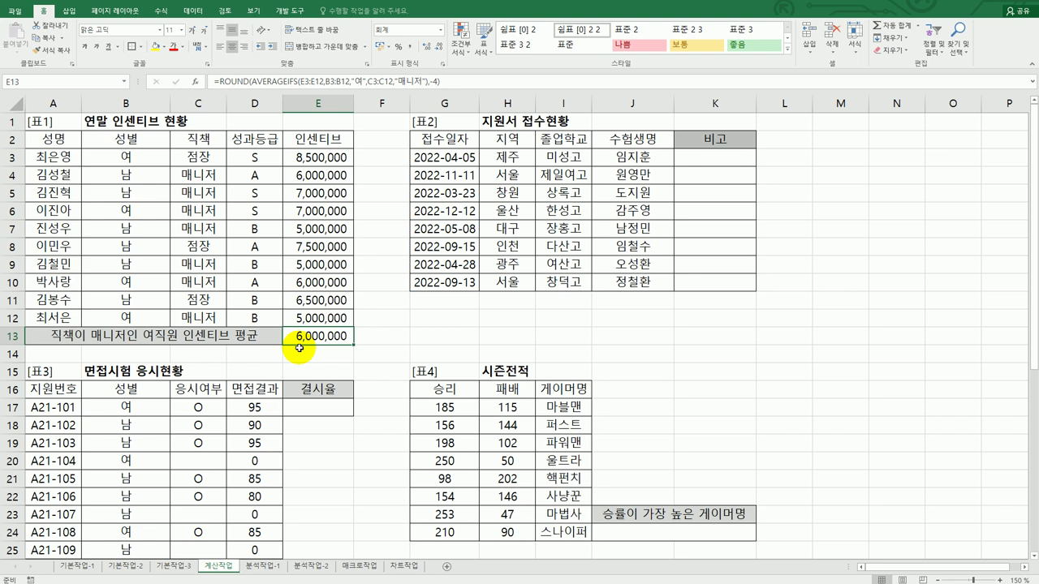
Step: Enter a MONTH formula in K3 for the reception date in G3 and fill it down to K10
key(alt+Tab)
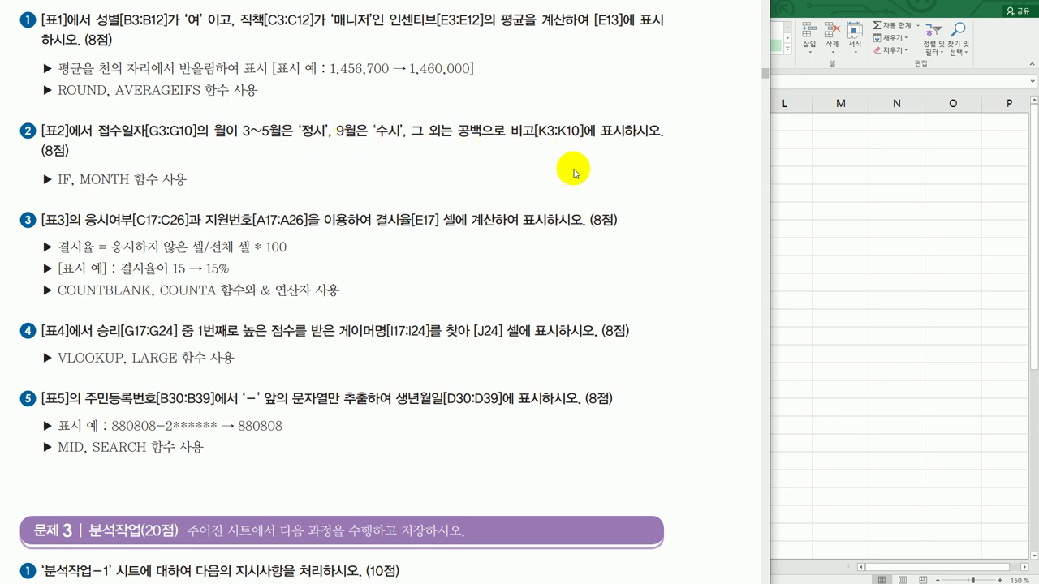
click(781, 274)
click(729, 154)
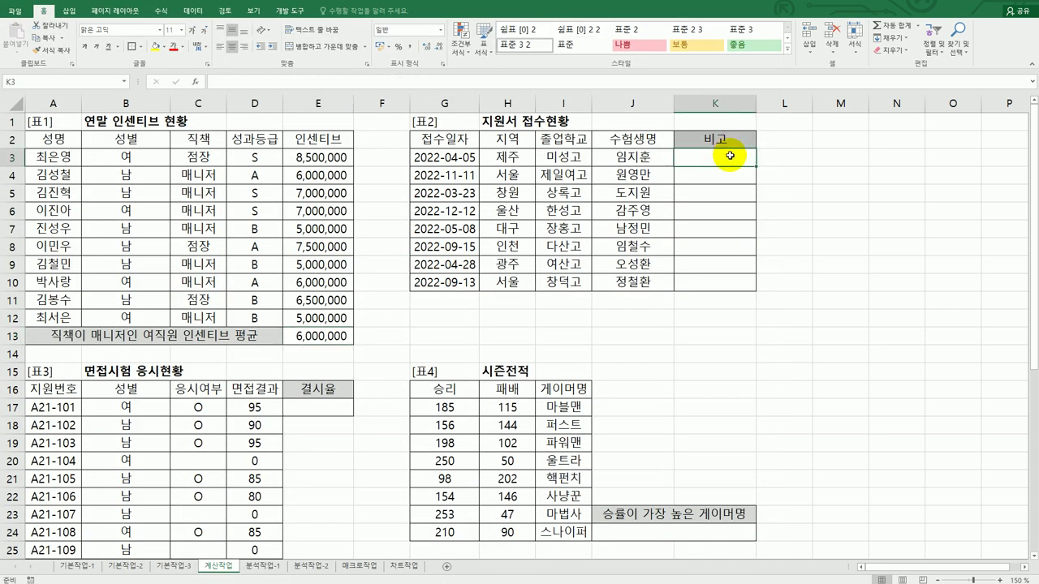
text(=mon)
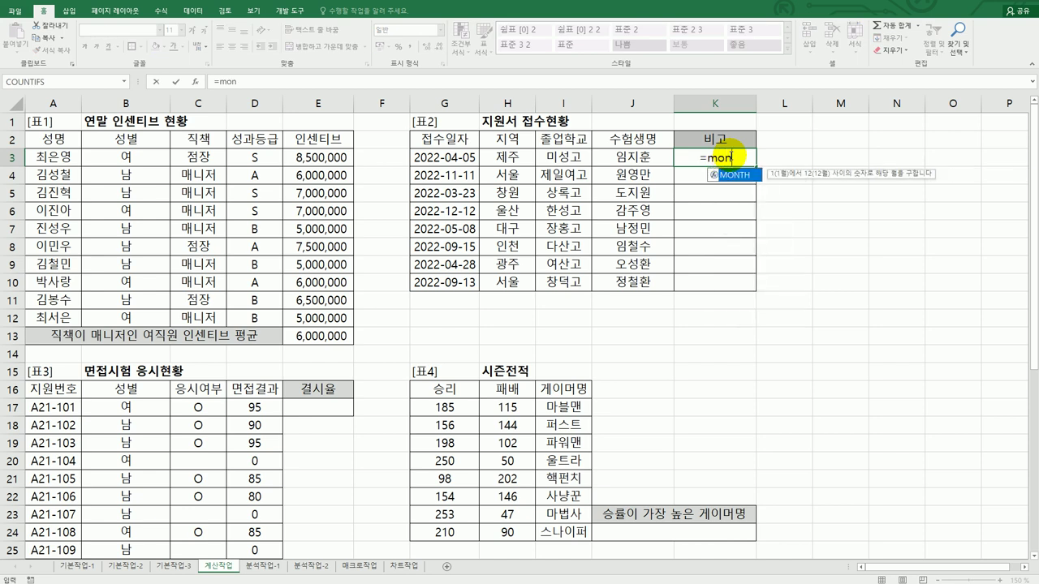
key(Tab)
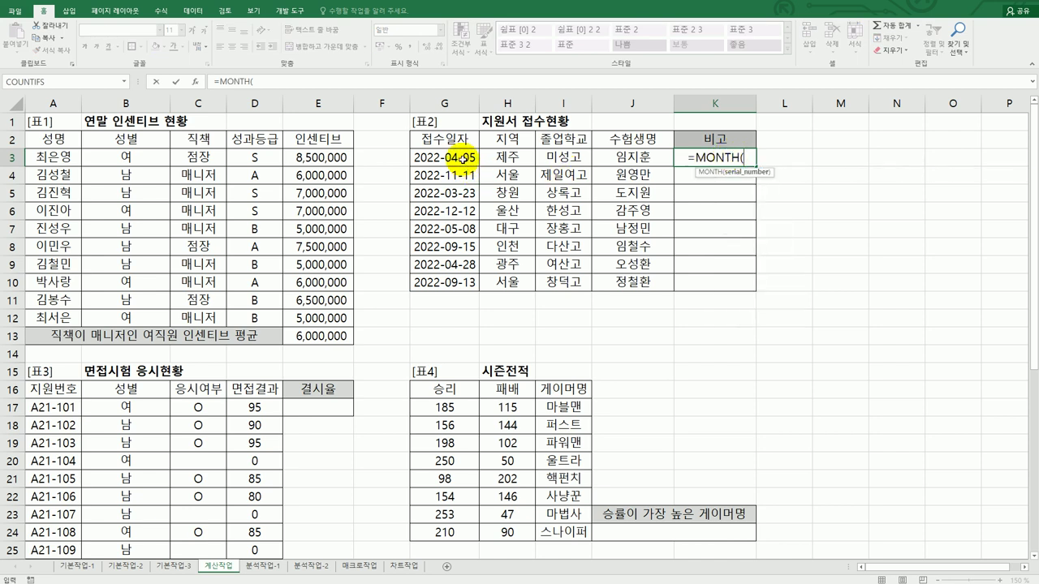
click(463, 158)
text())
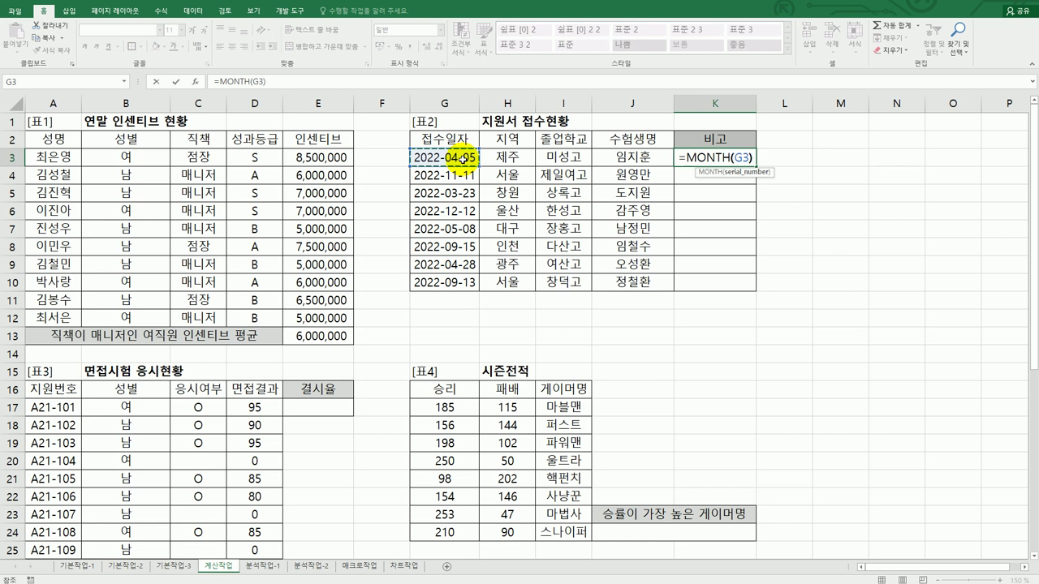
key(Return)
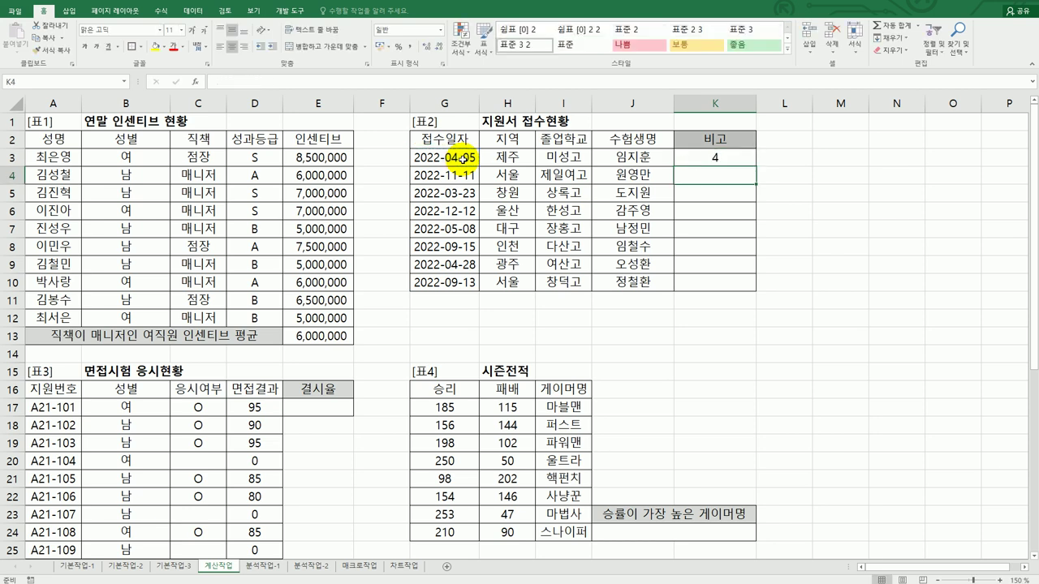
click(706, 158)
drag(755, 166, 744, 295)
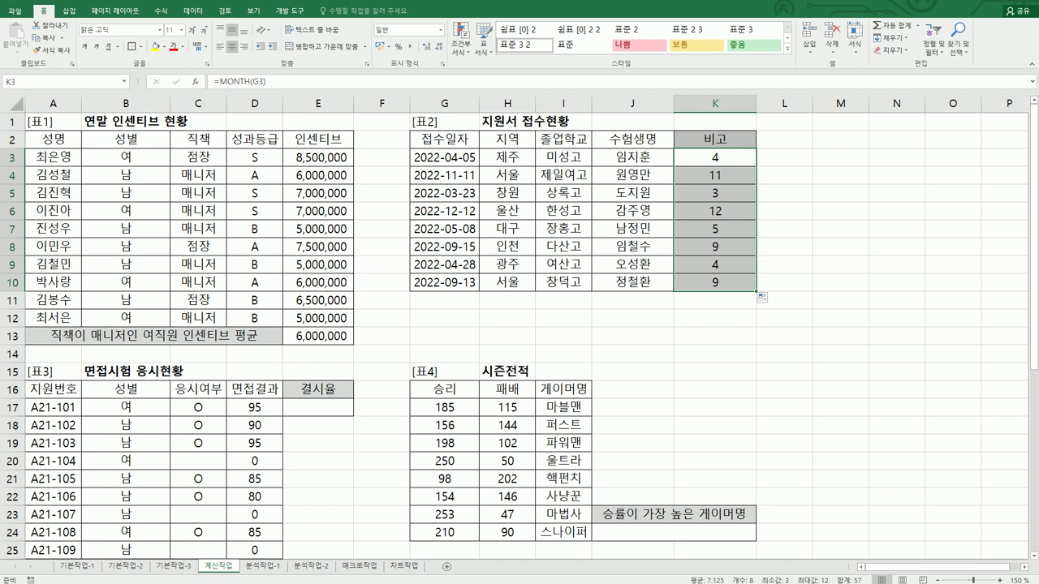
Step: Wrap MONTH(G3) in K3 in an IF that returns "정시" when the month equals 3
key(alt+Tab)
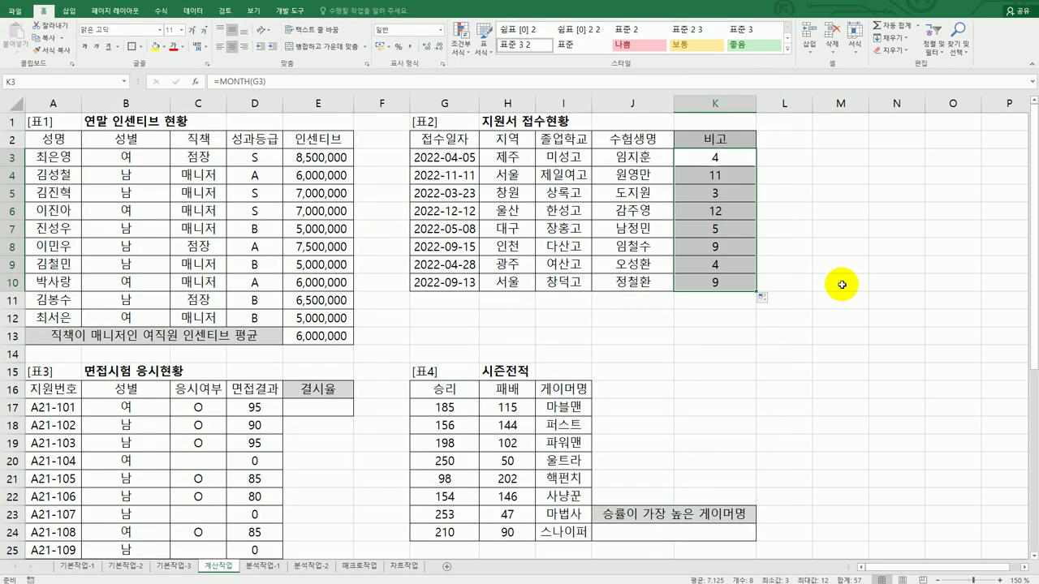
double_click(728, 162)
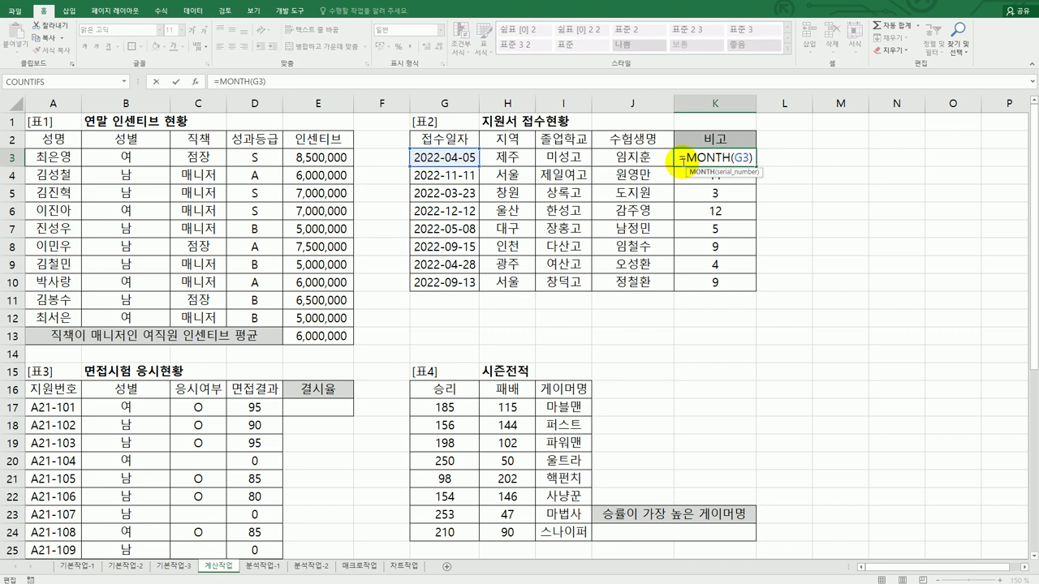
key(Home)
key(Right)
text(if(MONTH(G3))
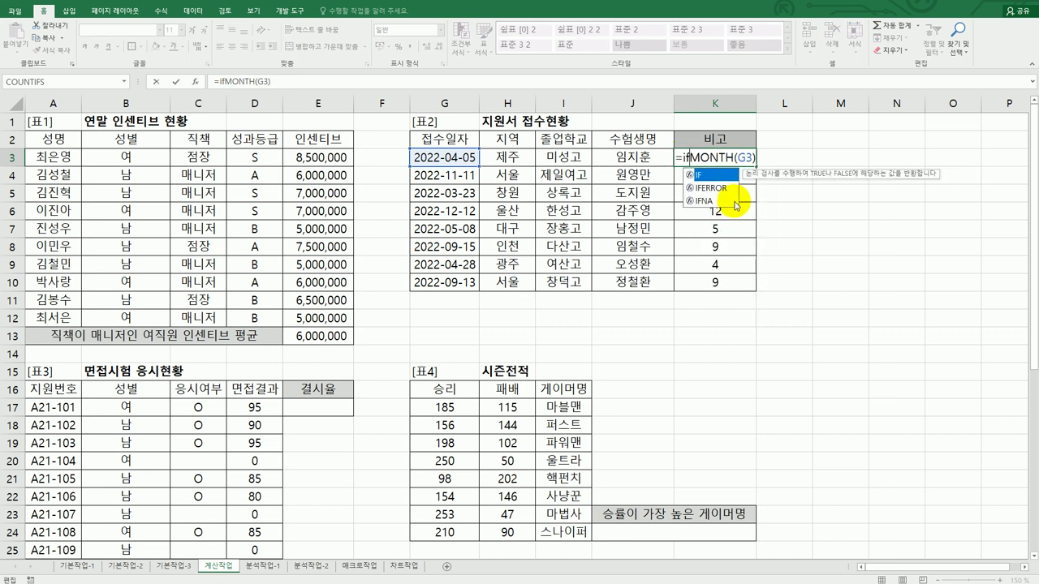
text(=)
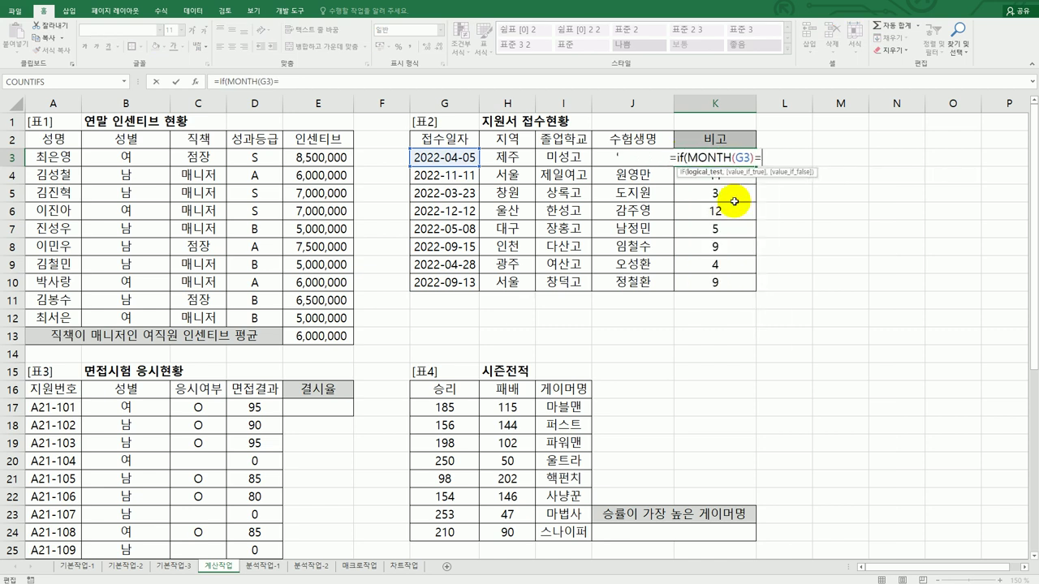
text(3,")
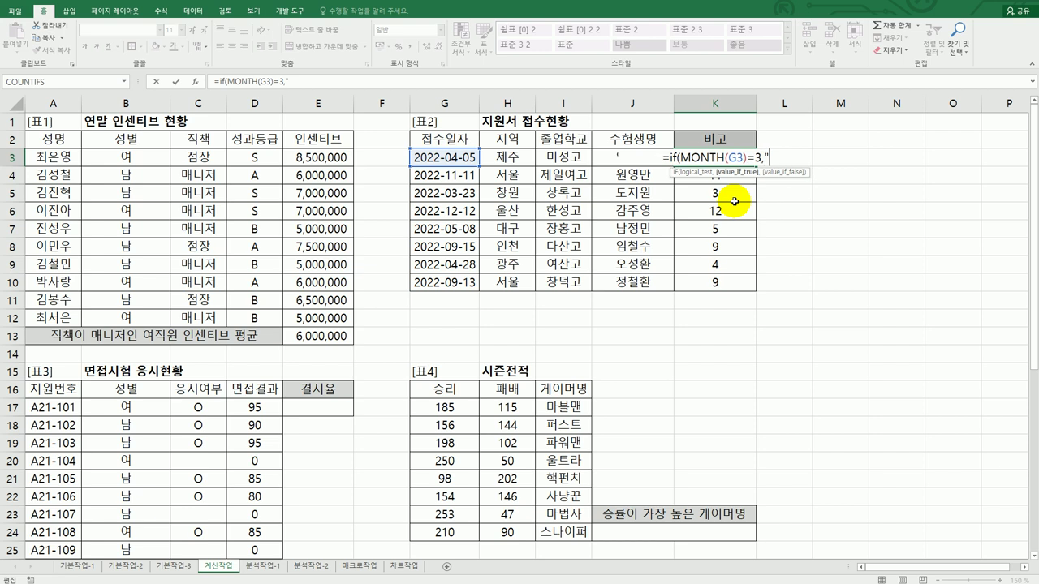
text(정시",)
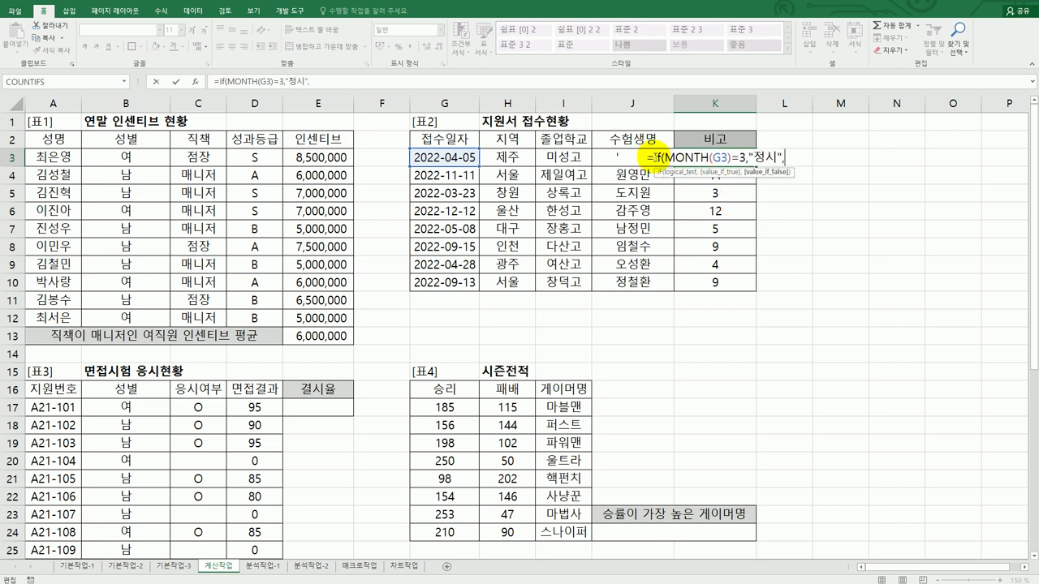
Step: Nest two copies of the IF segment in the K3 formula, returning "정시" for months 4 and 5
drag(650, 156, 789, 166)
key(ctrl+c)
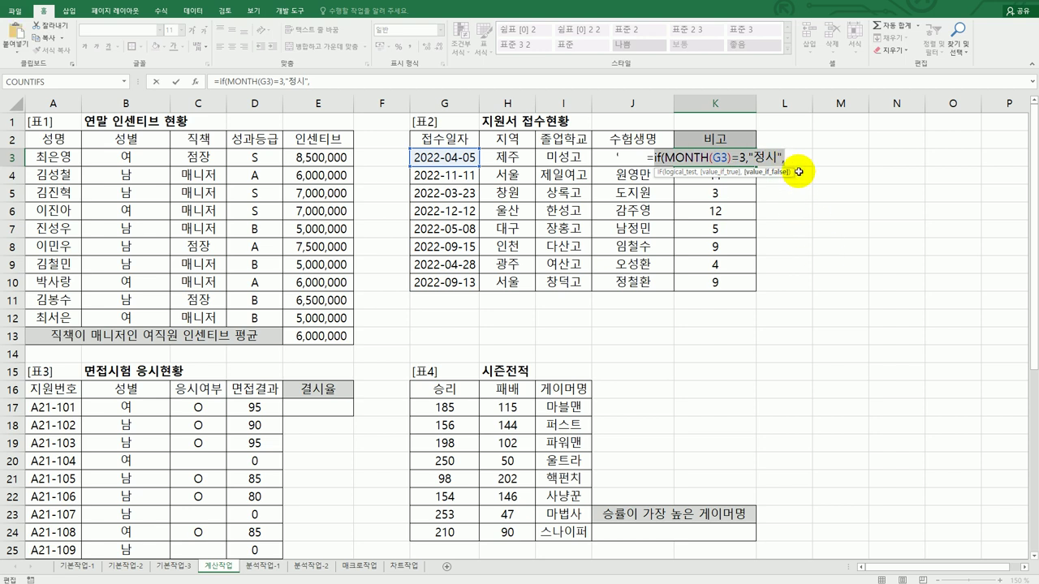
click(796, 158)
key(ctrl+v)
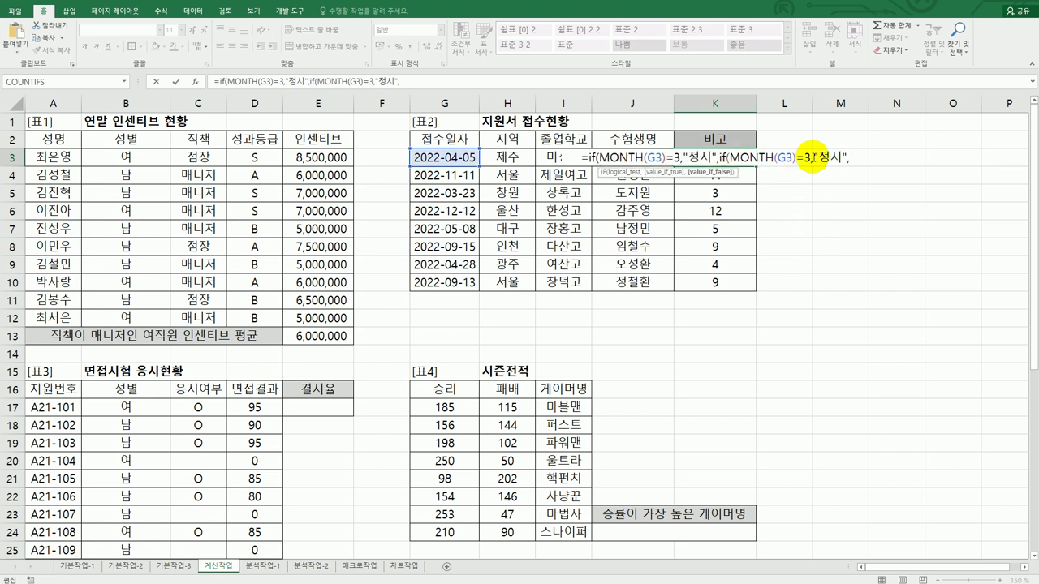
double_click(805, 158)
text(4)
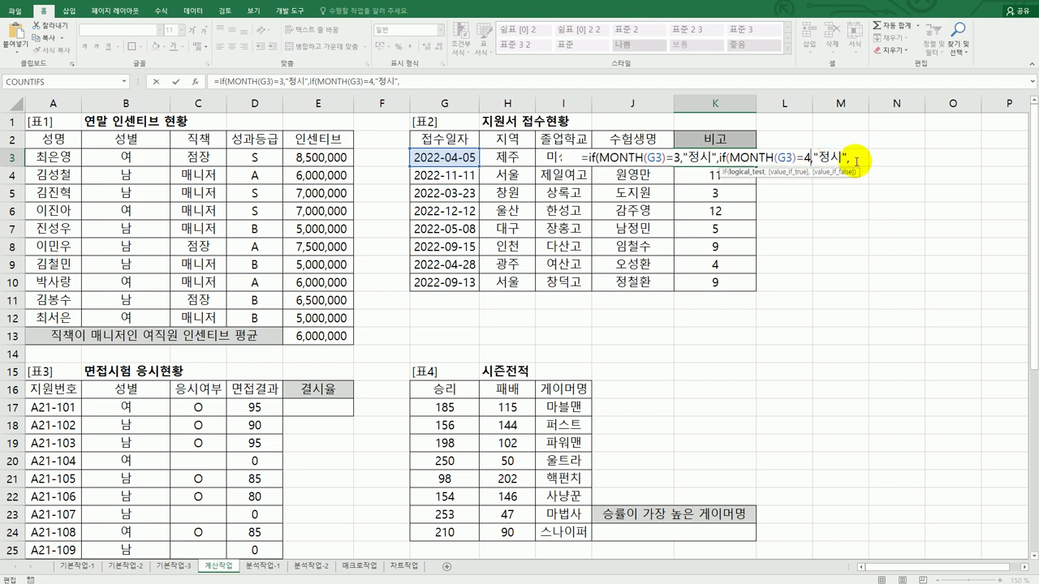
click(856, 162)
key(ctrl+v)
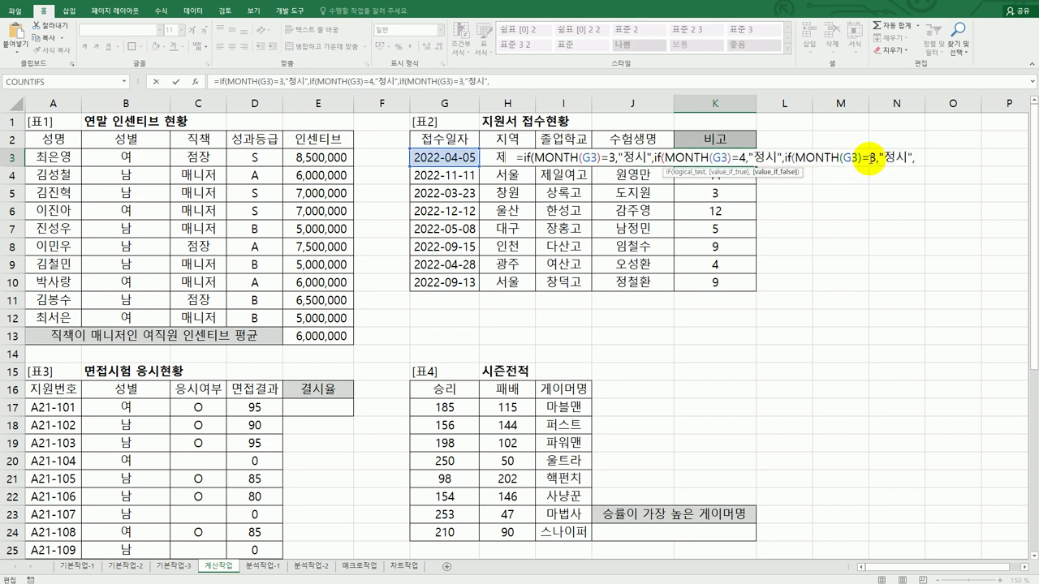
double_click(871, 158)
text(5)
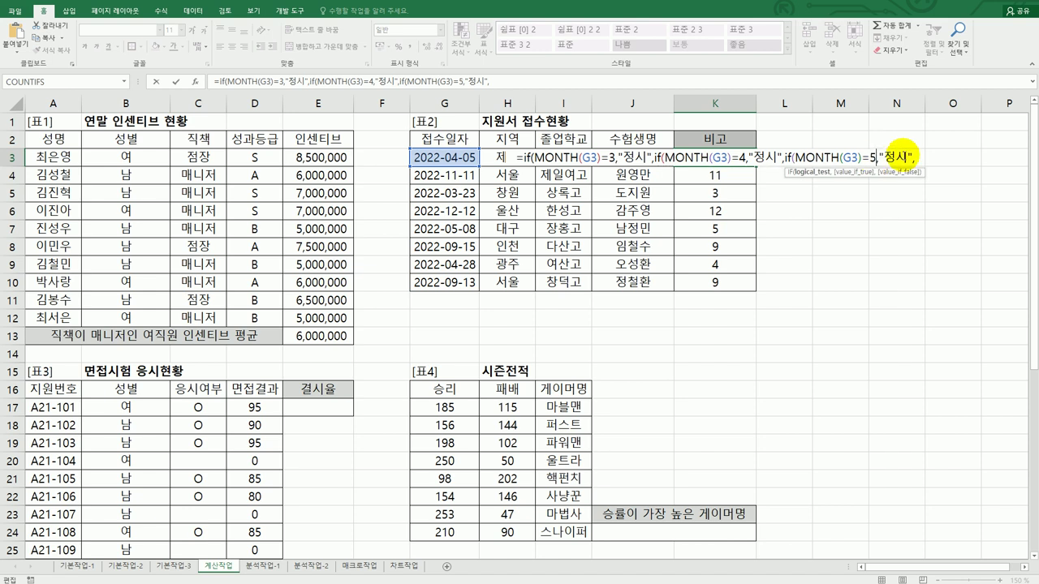
Step: Nest another copy of the IF segment in K3 that returns "수시" when the month equals 9
click(933, 164)
key(ctrl+v)
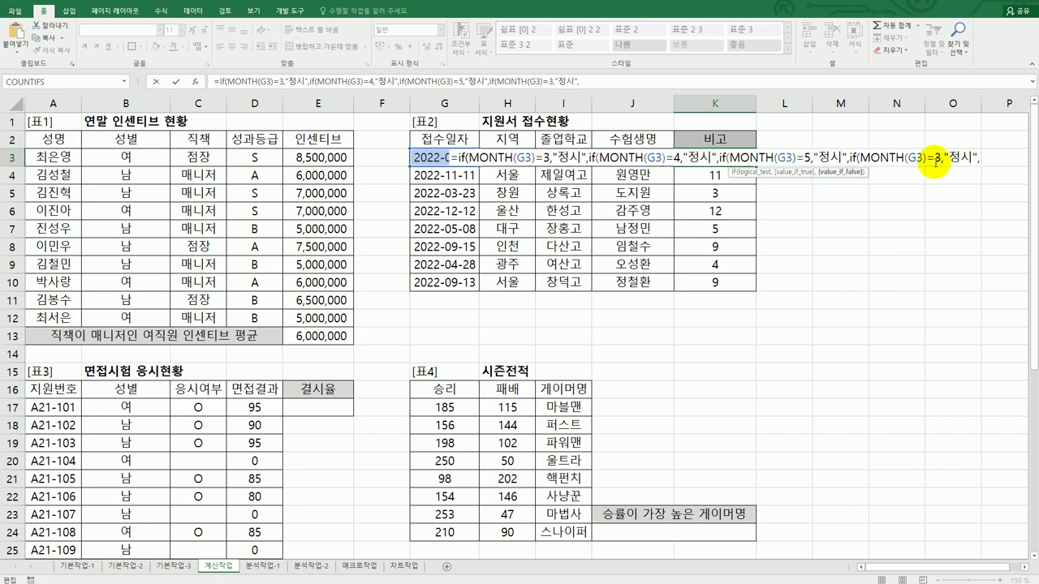
double_click(938, 158)
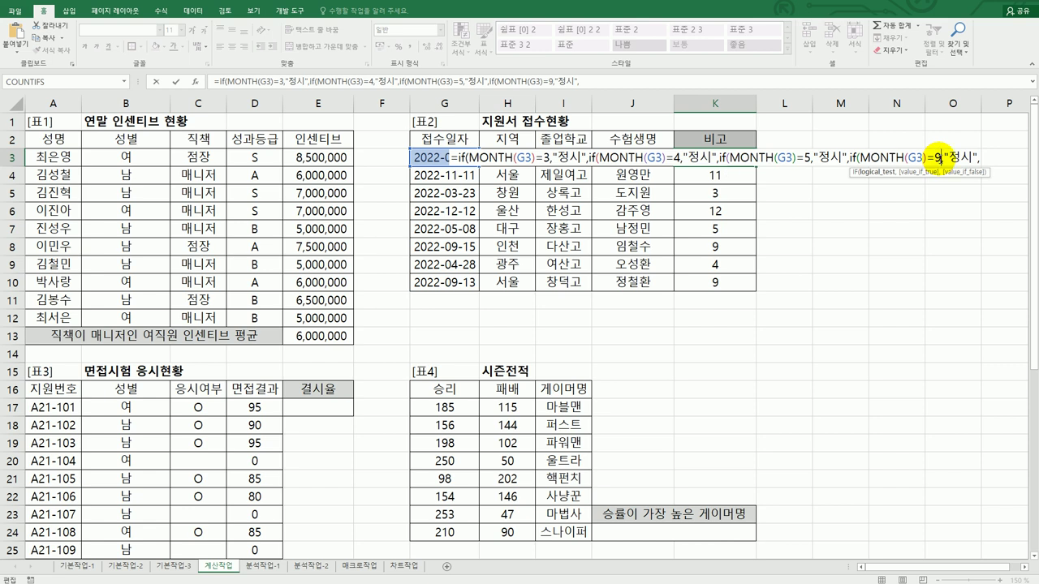
text(9)
double_click(960, 158)
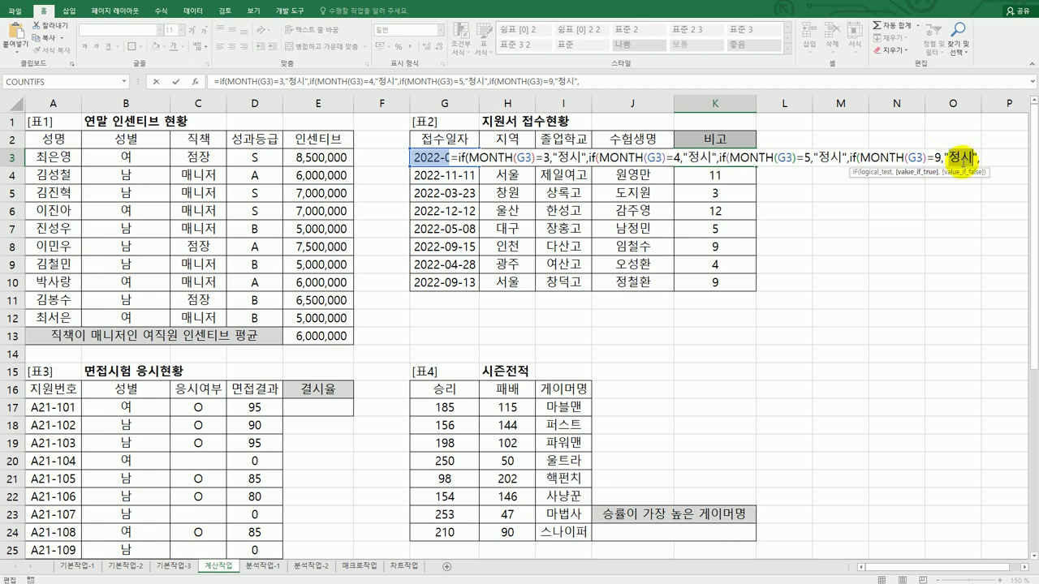
text(수)
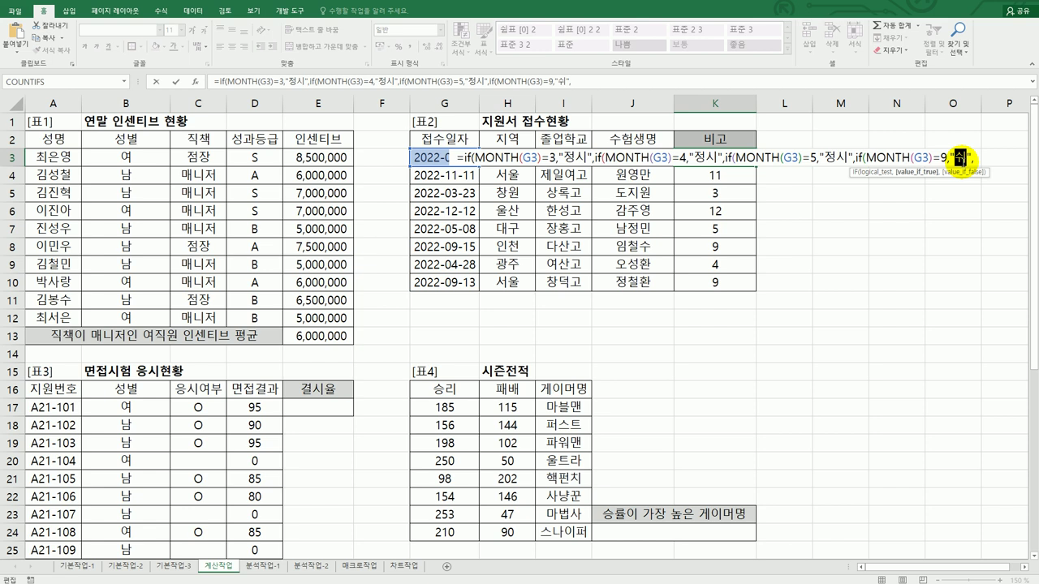
key(BackSpace)
text(시)
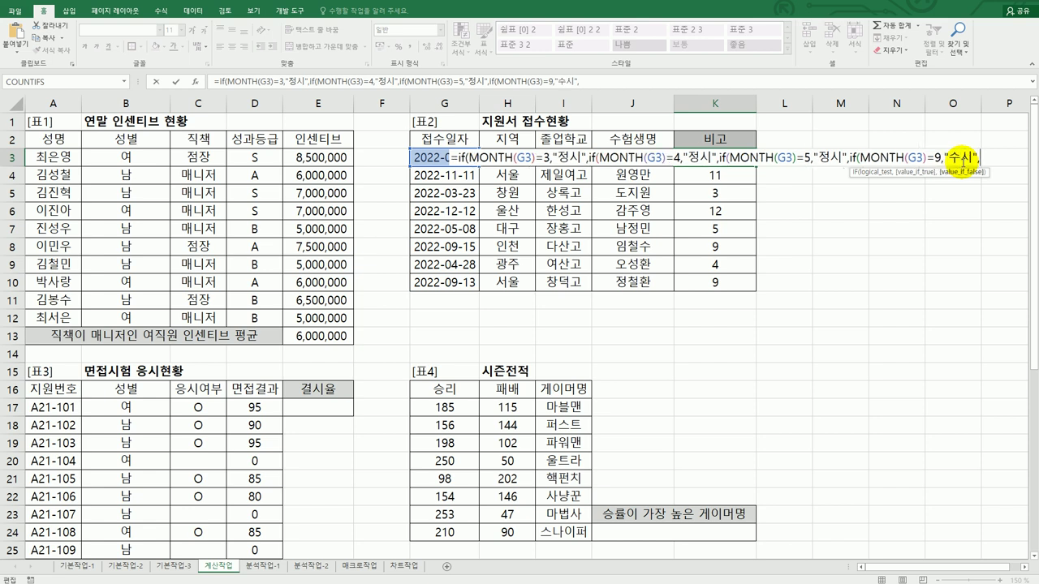
Step: Finish the K3 formula with an empty string for all other months and fill it down to K10
text(",")
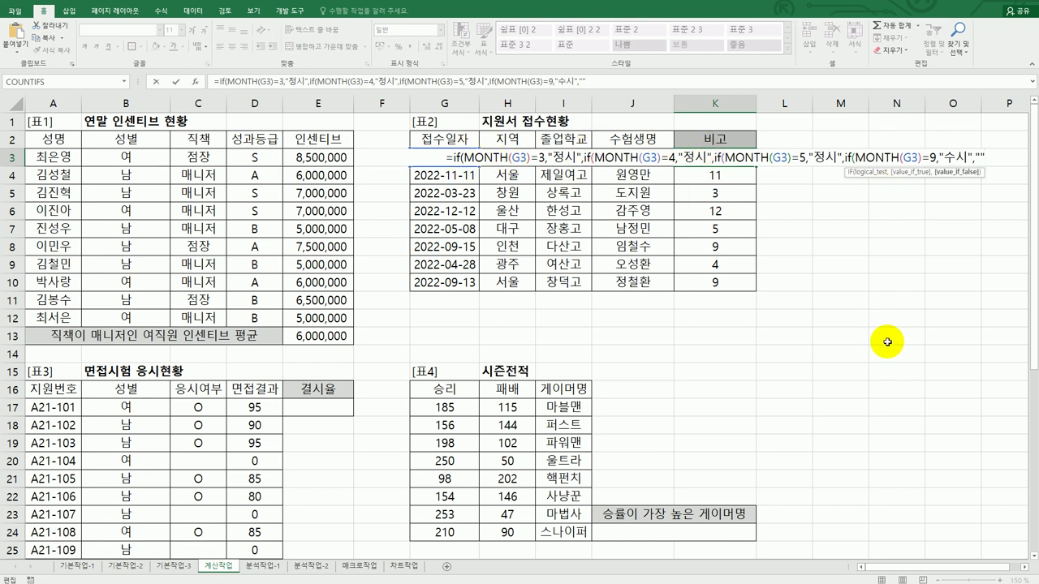
text()))))
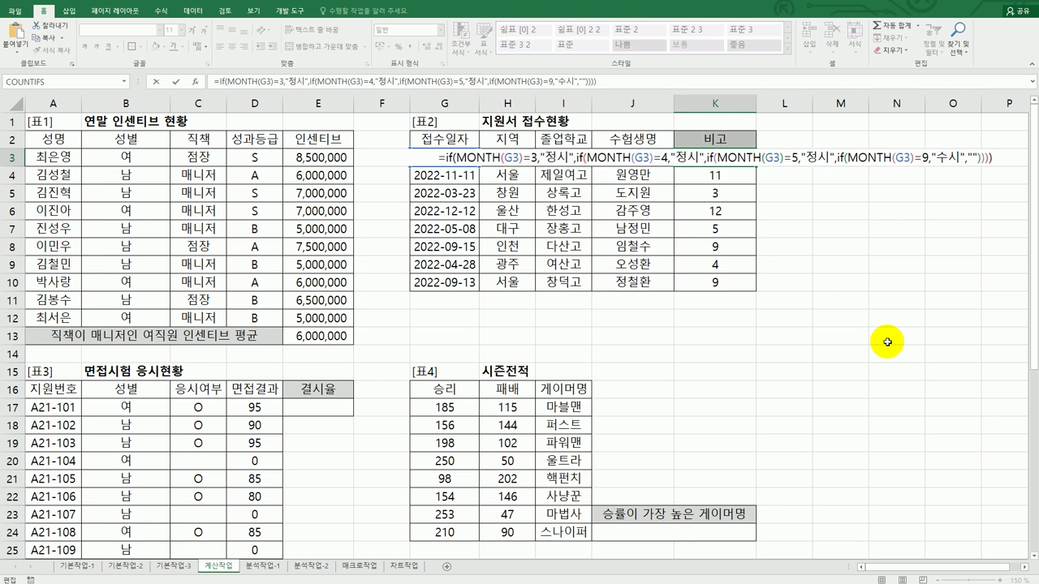
key(Return)
click(745, 159)
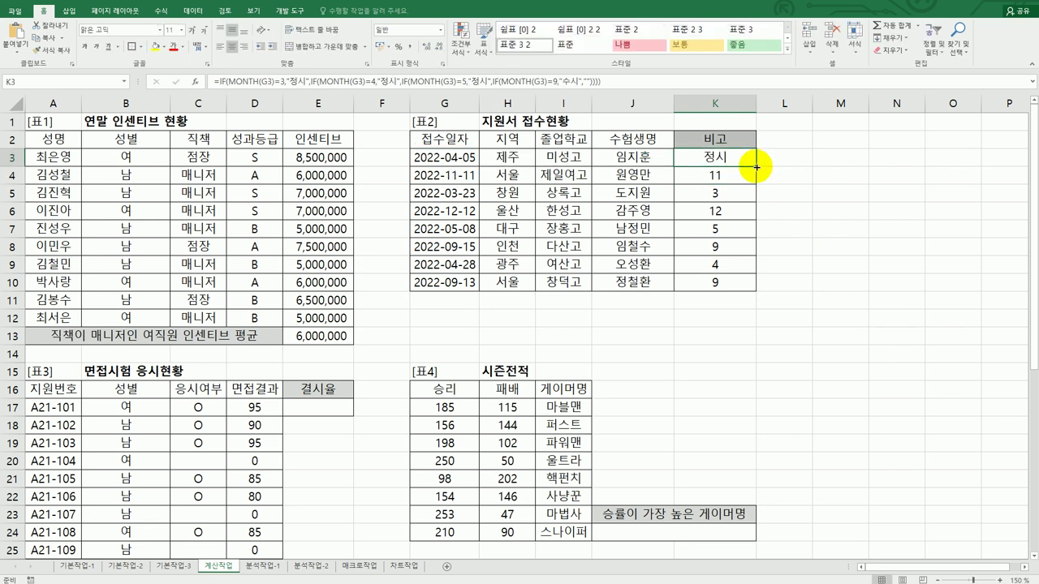
drag(756, 168, 749, 284)
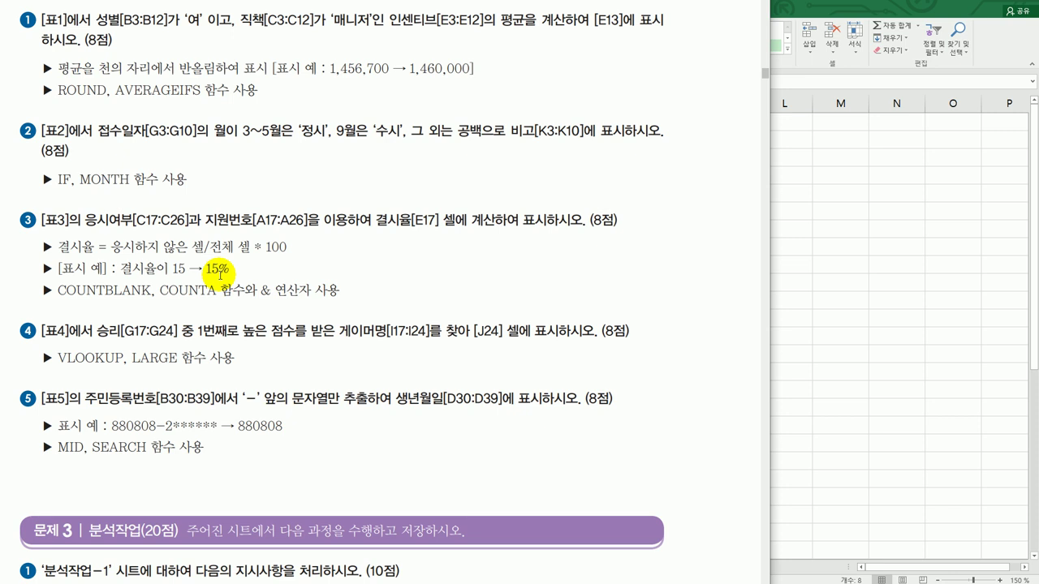
Step: Start the 결시율 formula in E17 of 표3 with COUNTBLANK over the 응시여부 range C17:C26
click(836, 351)
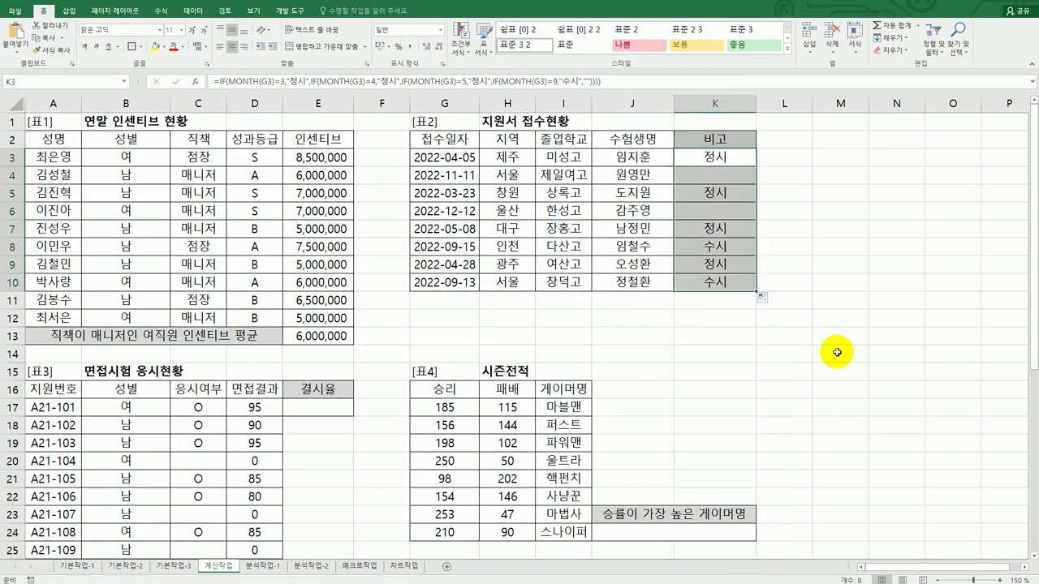
click(314, 408)
scroll(445, 454, down, 1)
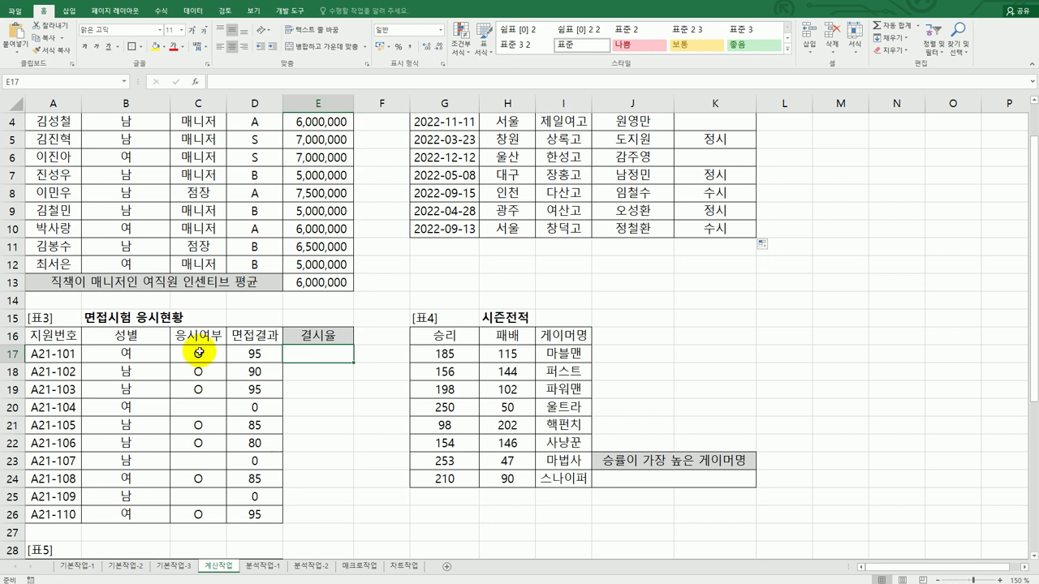
drag(198, 354, 195, 514)
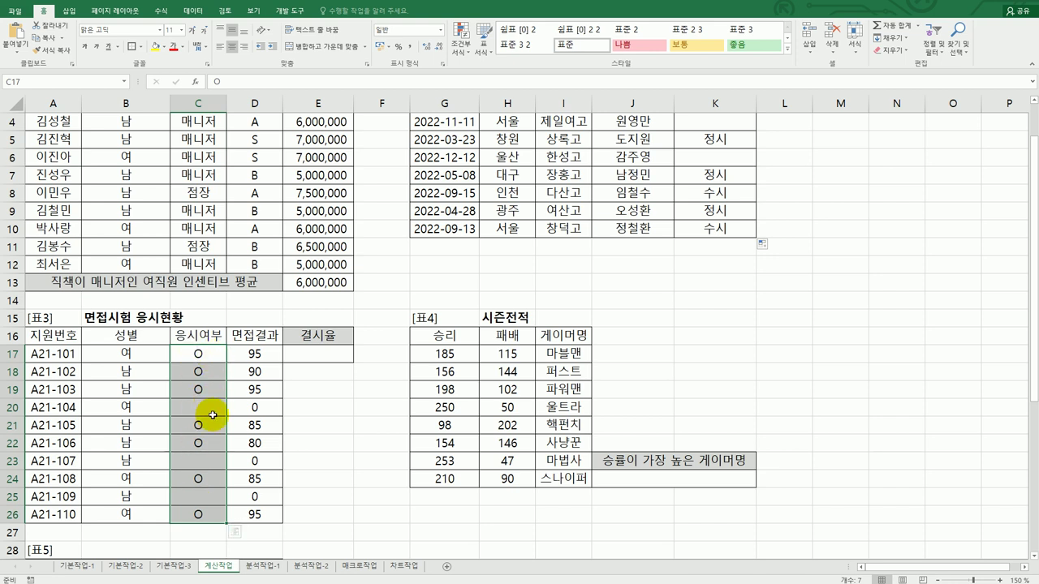
click(309, 363)
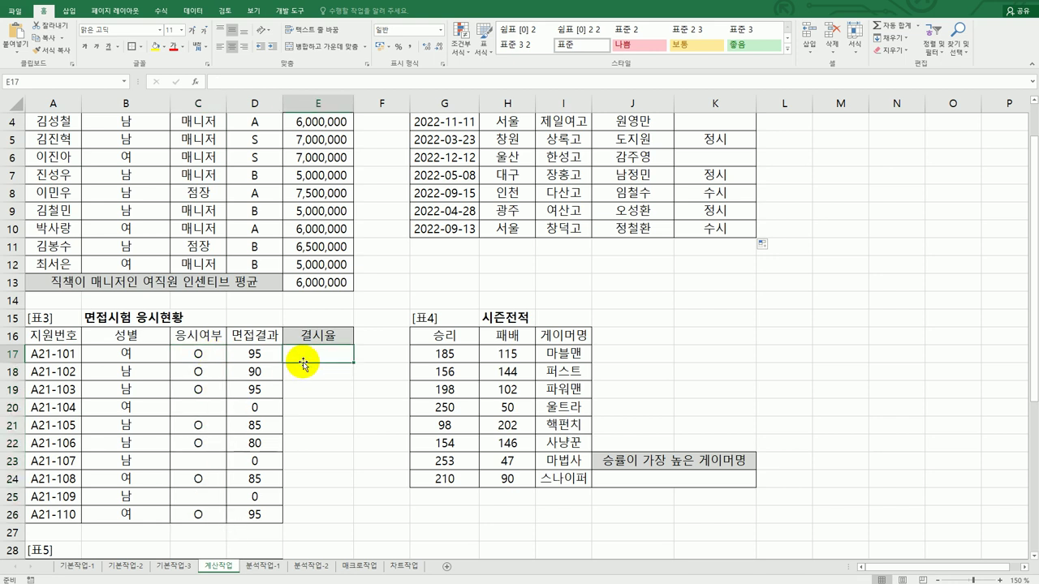
text(=ㅊ)
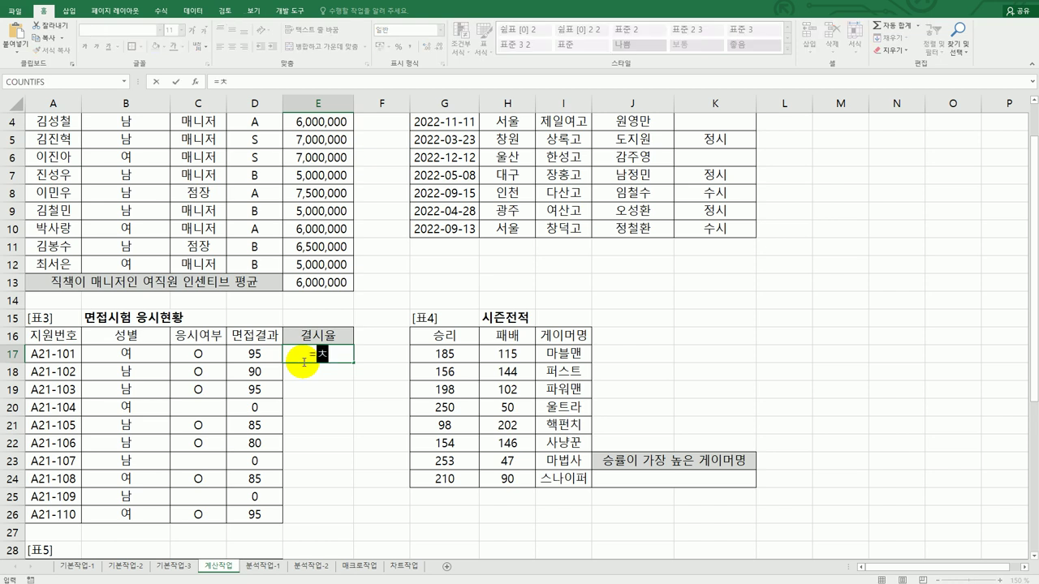
text(cou)
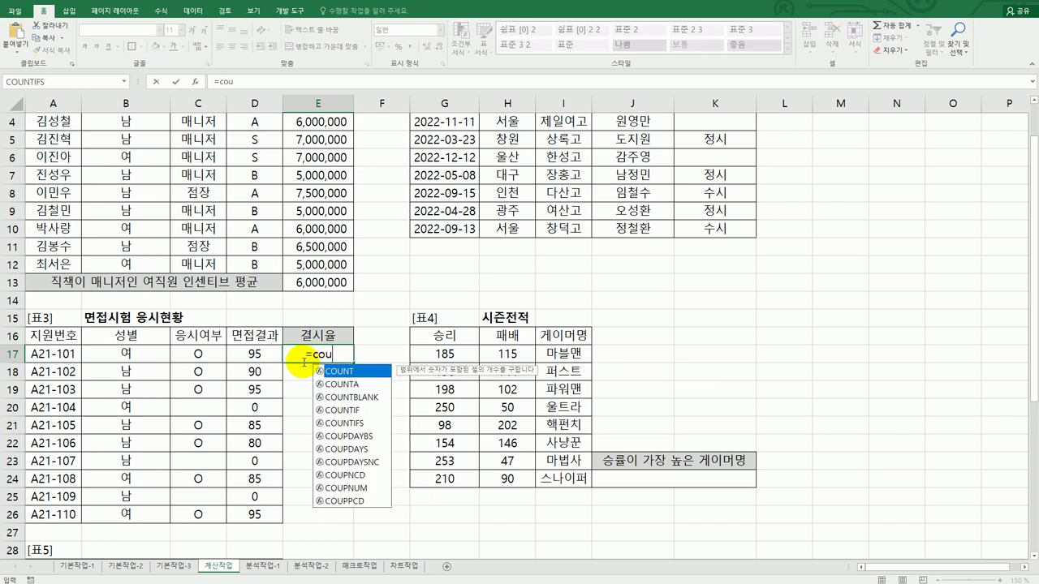
key(Tab)
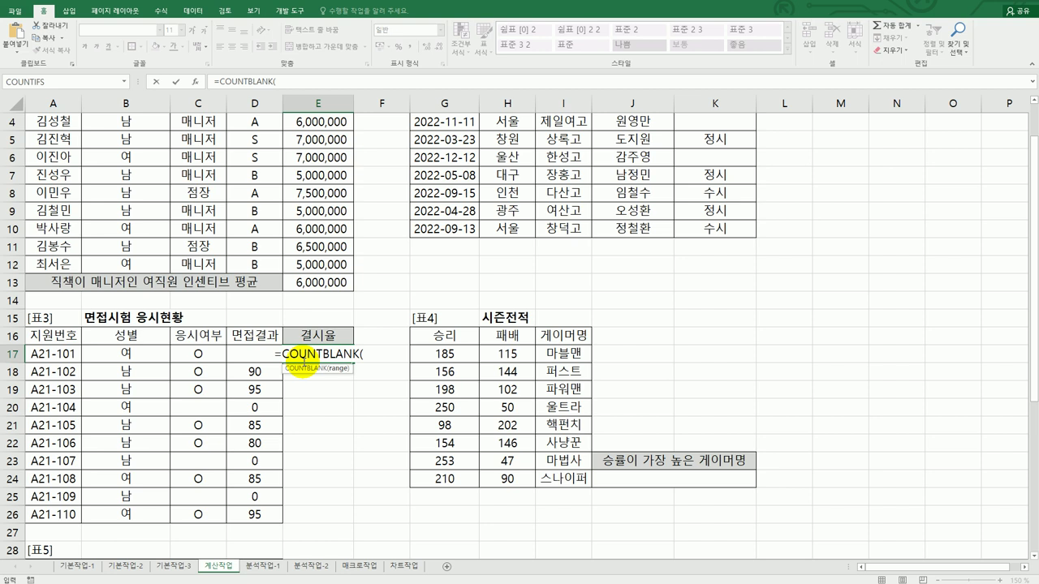
drag(197, 354, 201, 515)
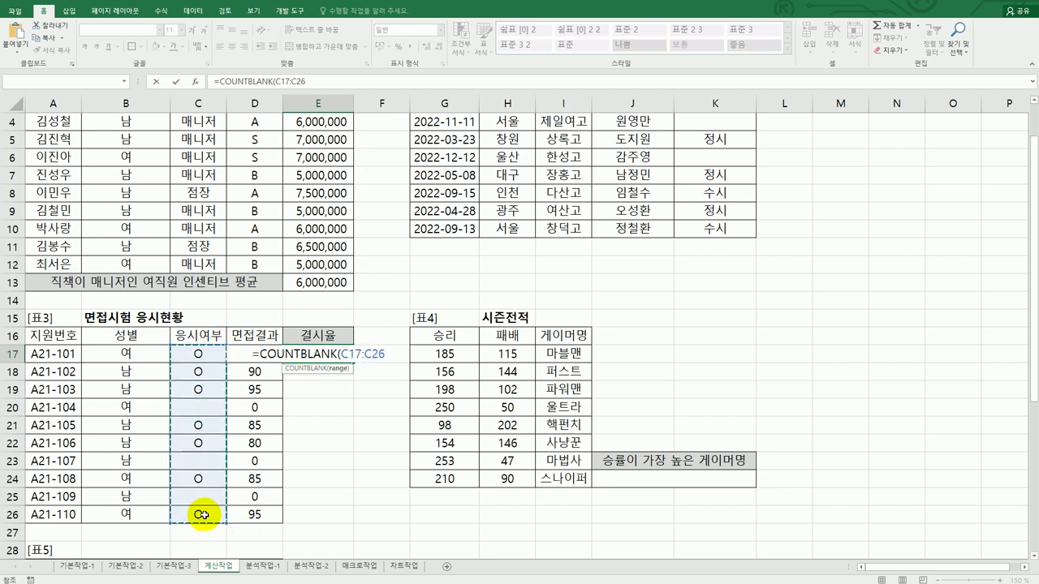
text())
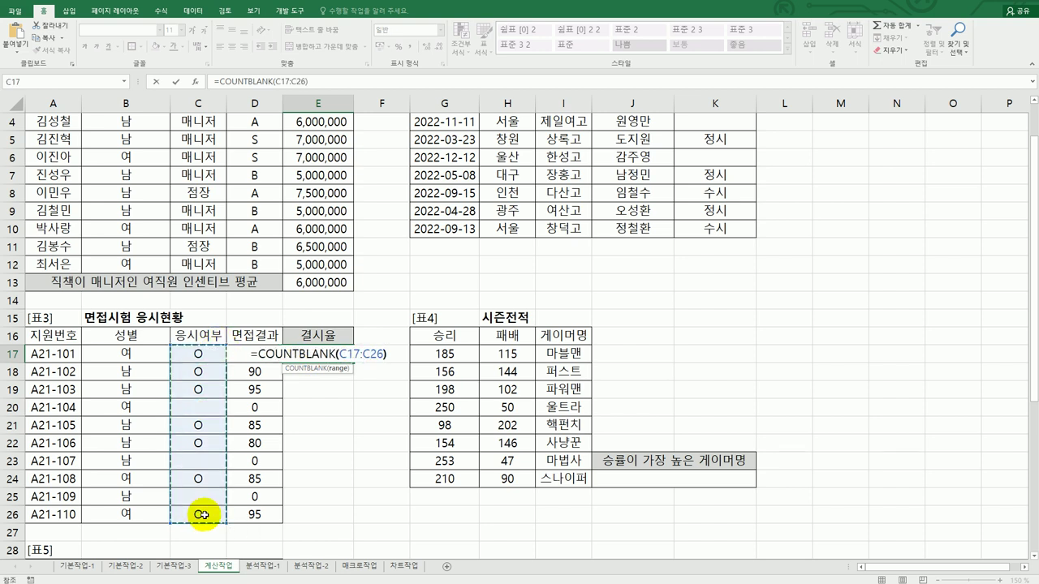
Step: Divide the COUNTBLANK result in E17 by COUNTA of the 지원번호 range A17:A26
text(/coun)
text(ta)
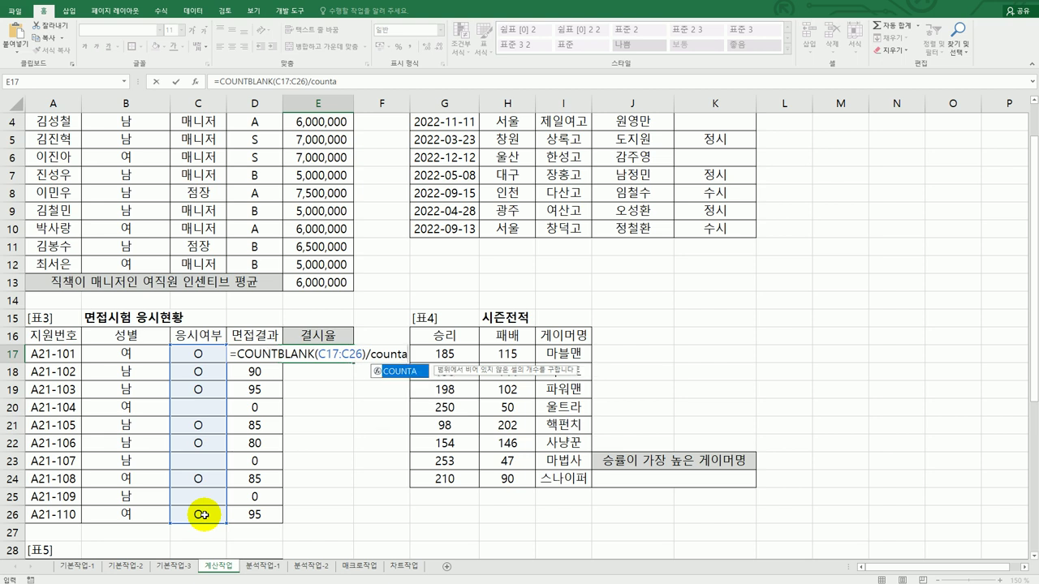
key(Tab)
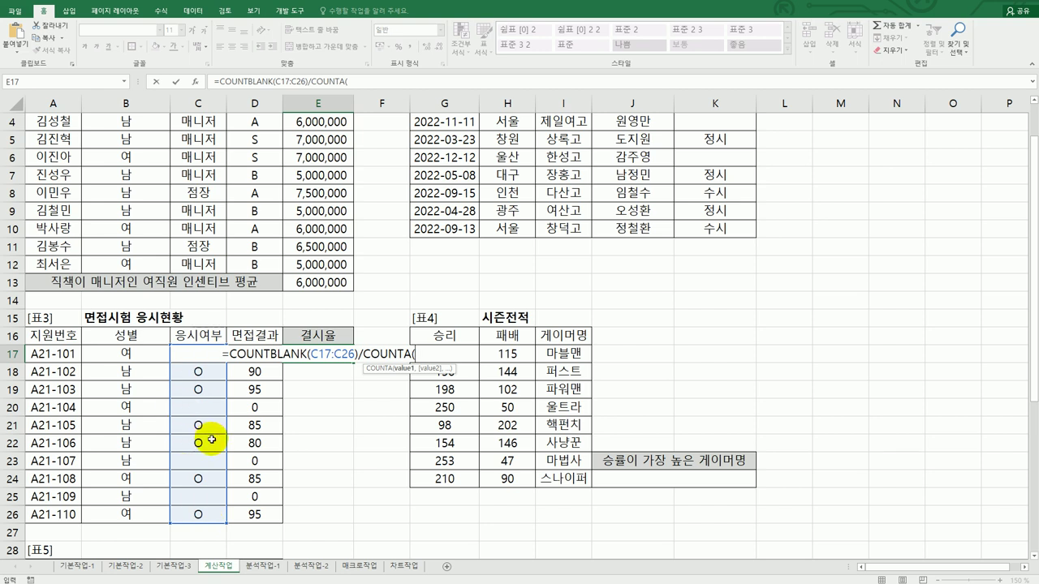
drag(61, 355, 54, 513)
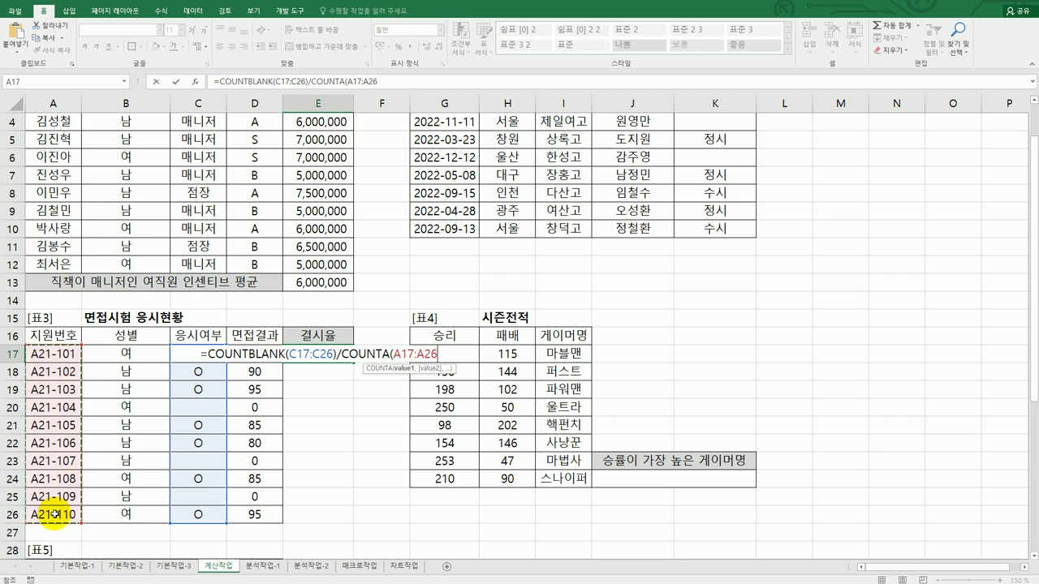
text())
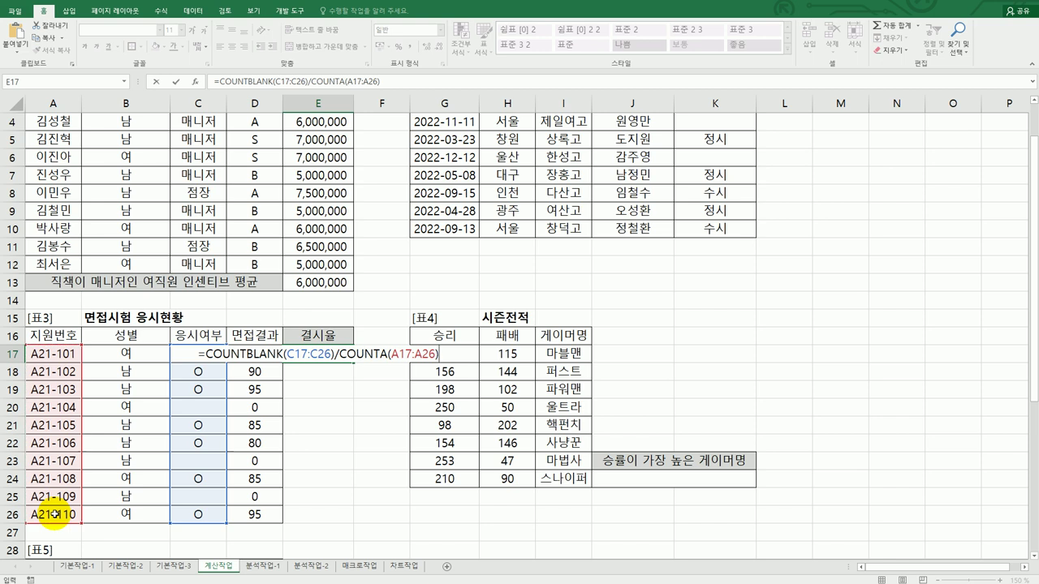
Step: Complete the E17 formula by multiplying by 100 and appending "%" with the & operator
text(*100)
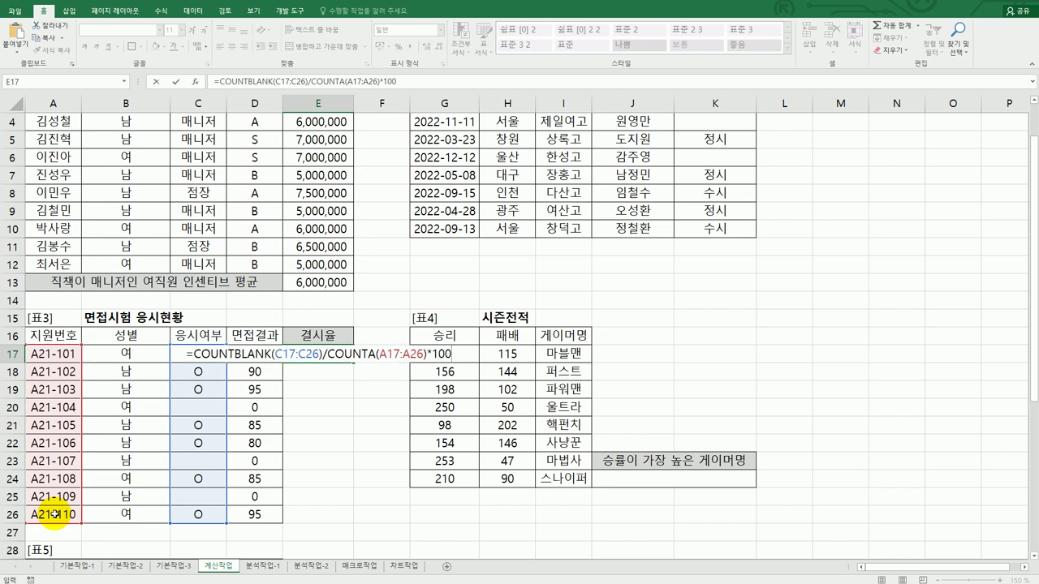
text(&)
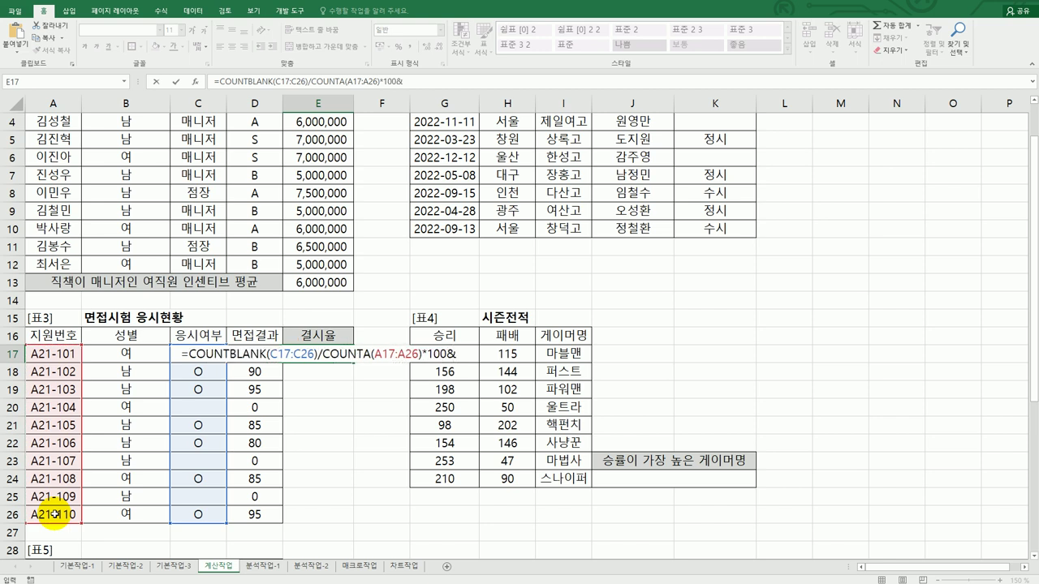
text("%)
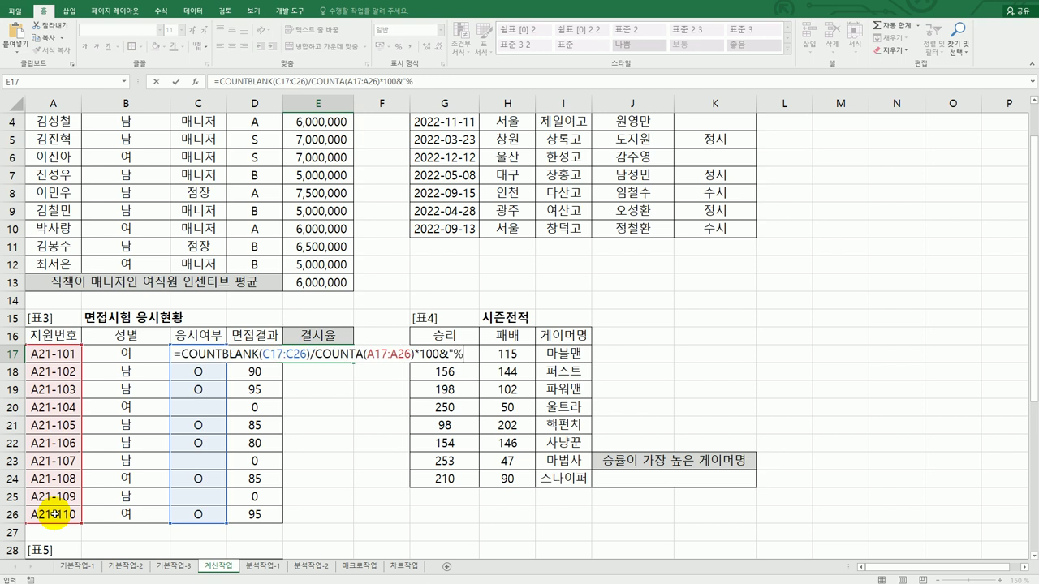
text(")
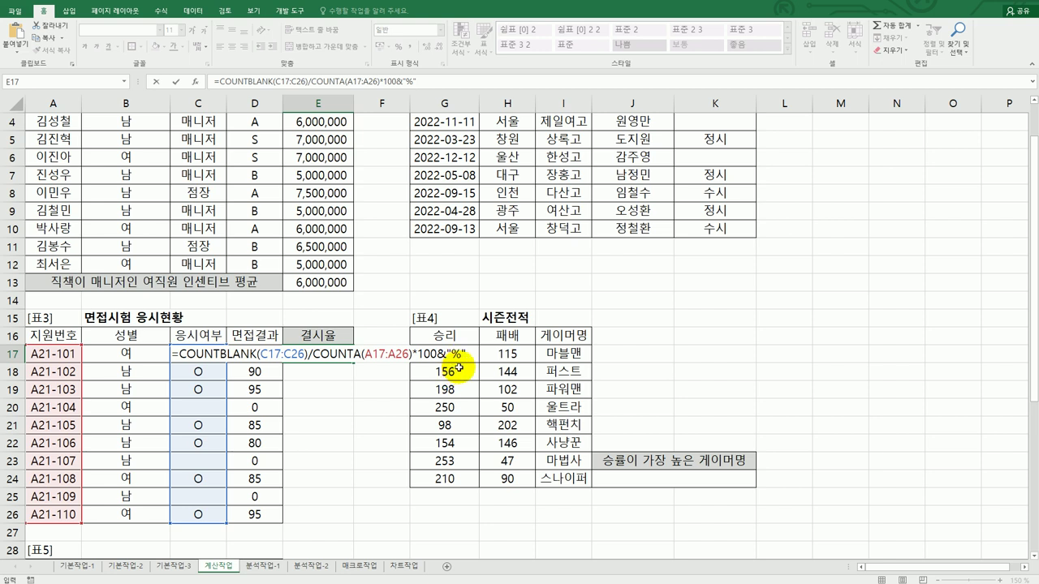
key(ctrl+Return)
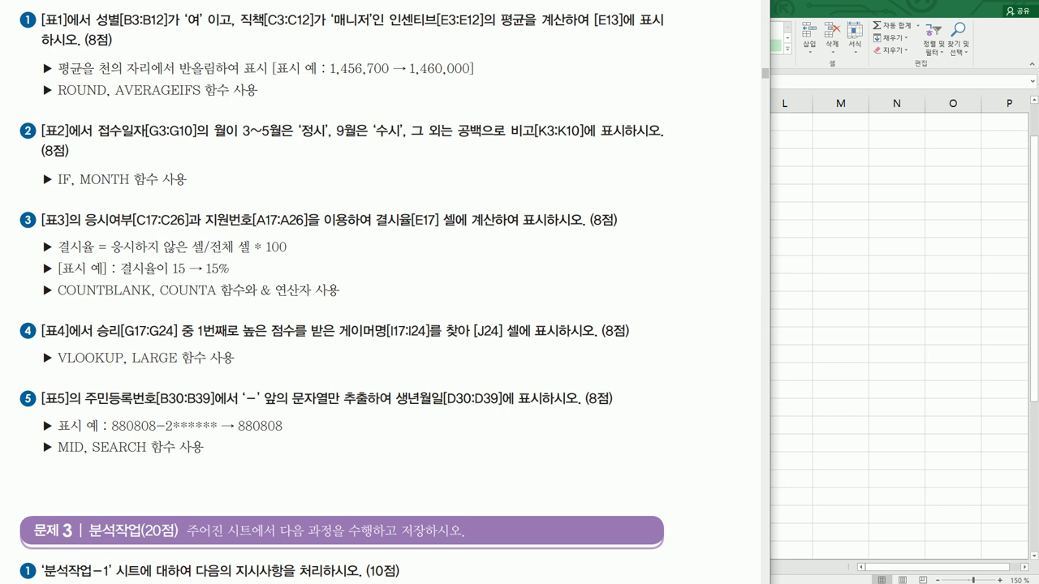
Step: Read exam task 4 and enter a LARGE formula in J24 of 표4 for the 1st largest value in G17:G24
drag(479, 341, 489, 342)
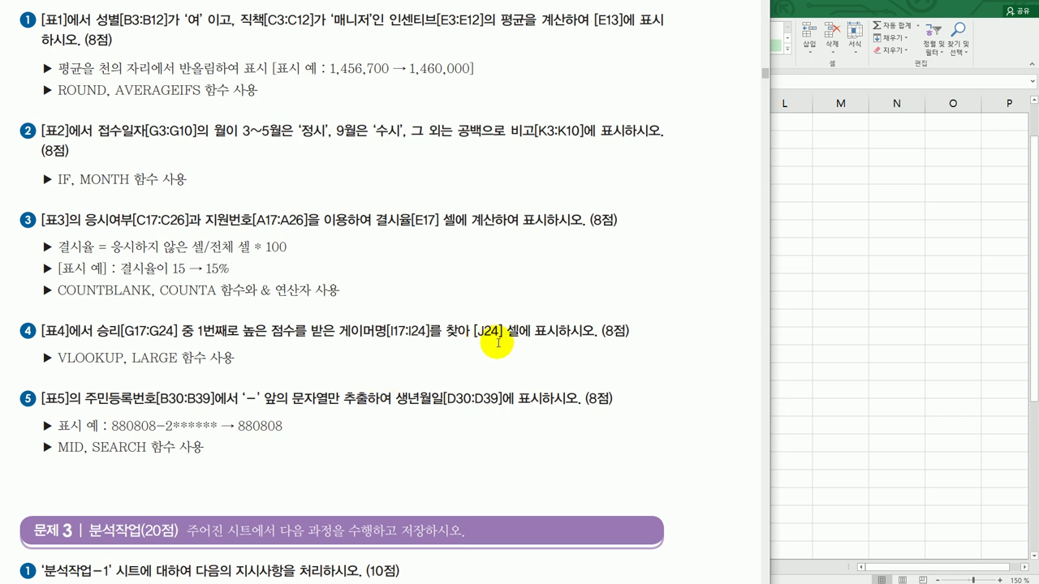
click(882, 342)
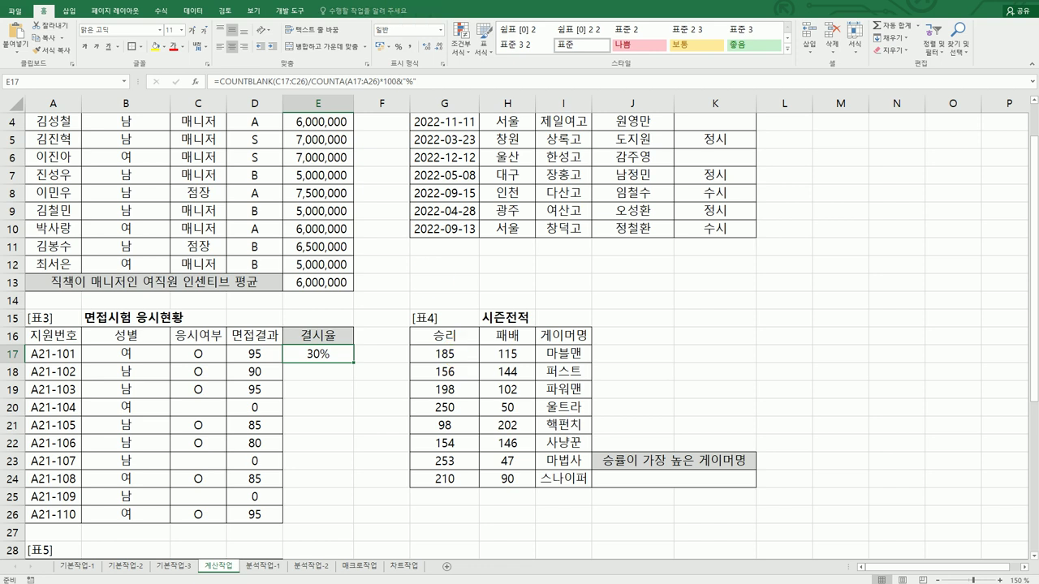
key(alt+Tab)
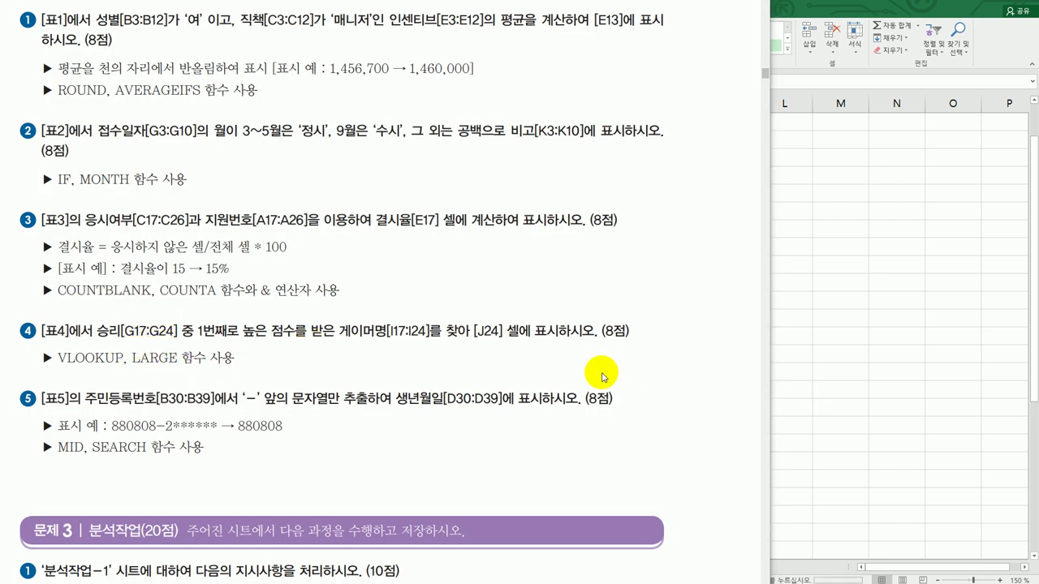
click(793, 364)
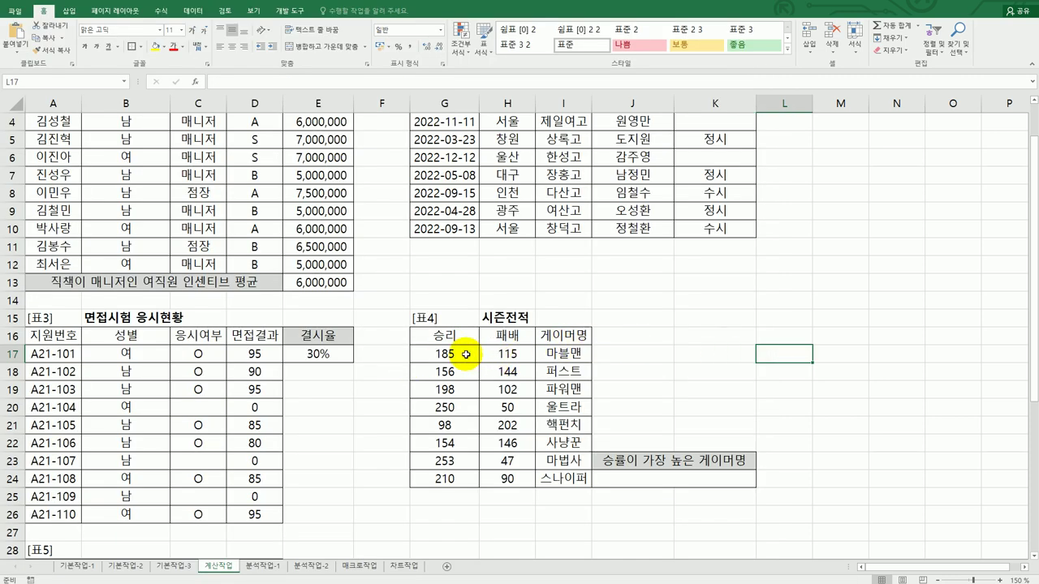
drag(441, 355, 466, 477)
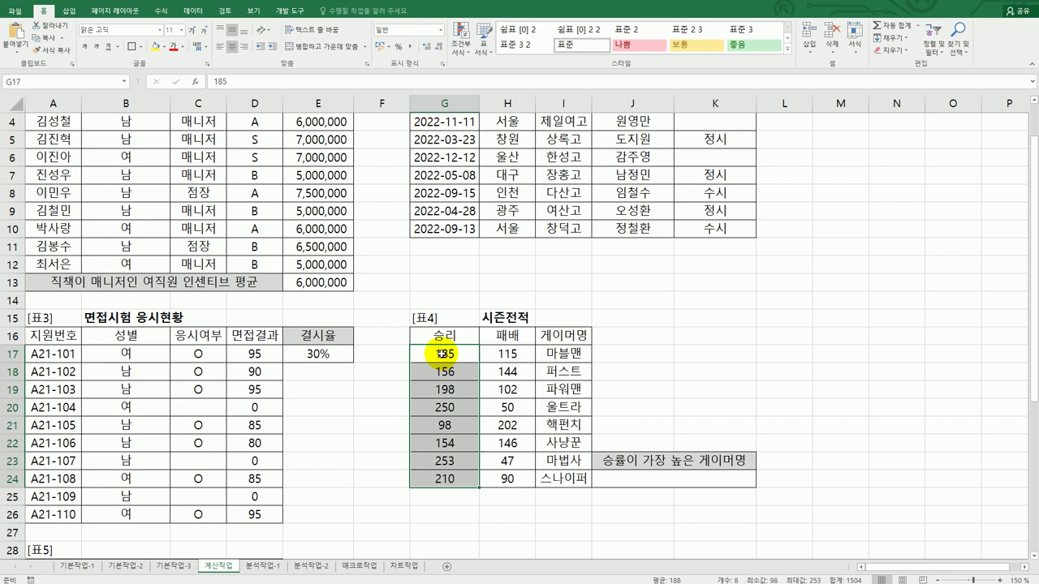
drag(441, 353, 568, 480)
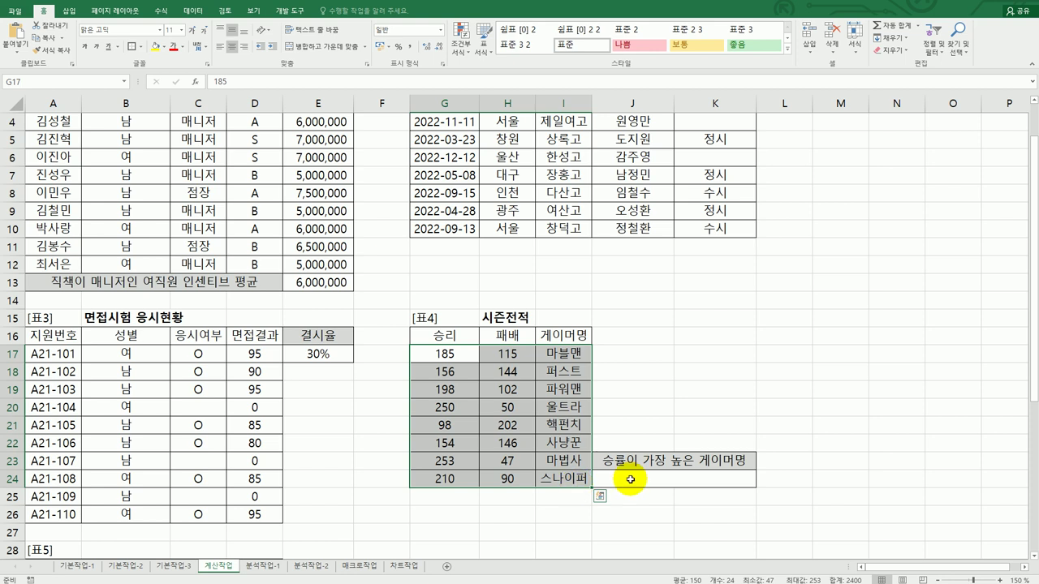
click(631, 479)
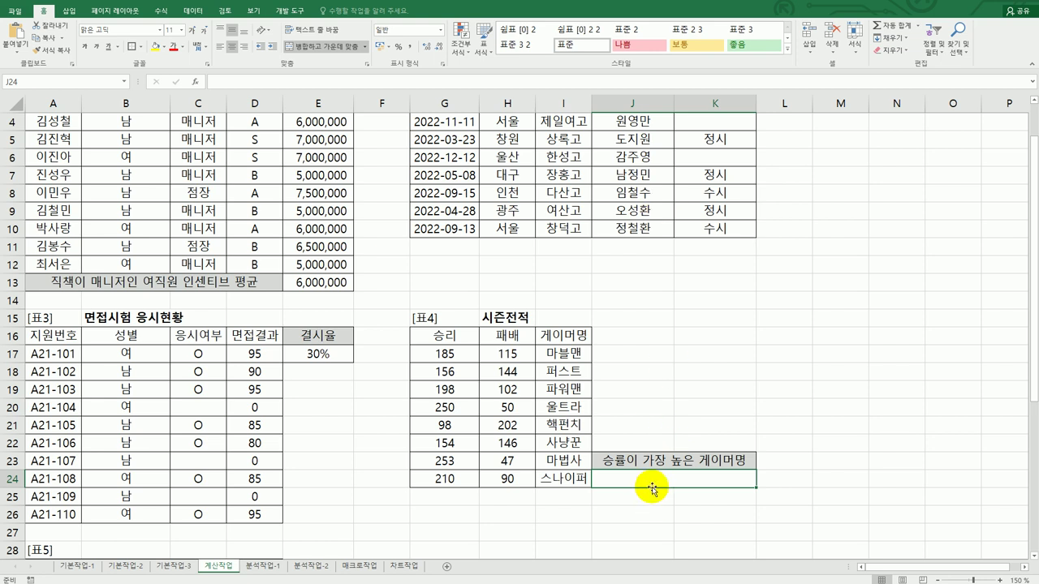
text(=lar)
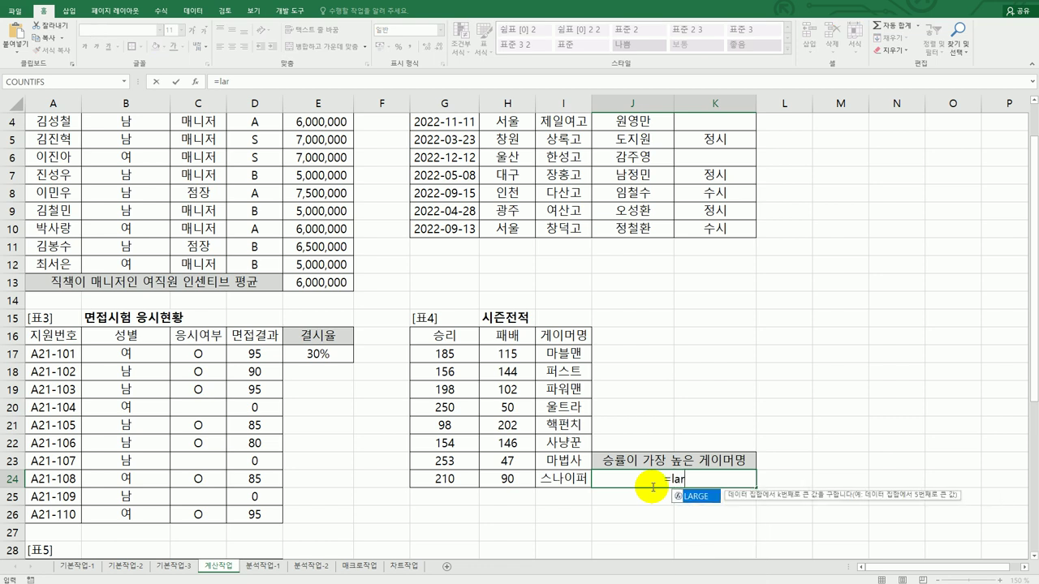
key(Tab)
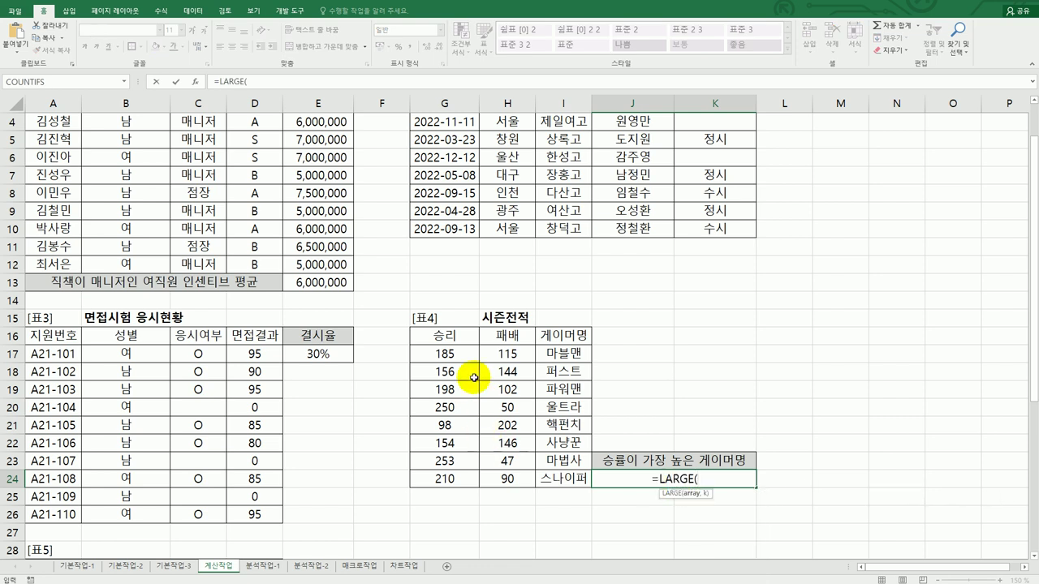
drag(461, 353, 457, 475)
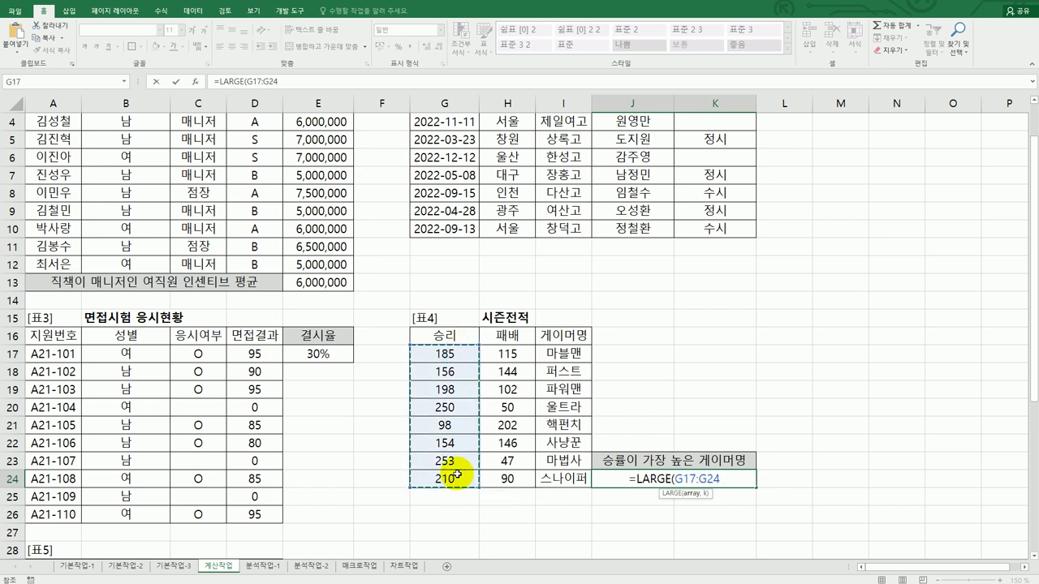
text(,)
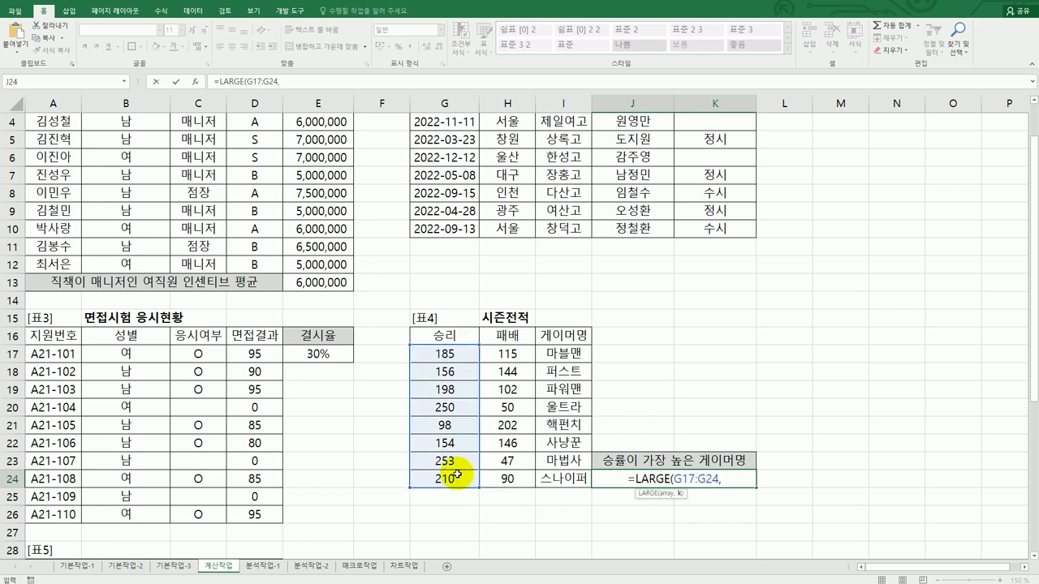
text(1))
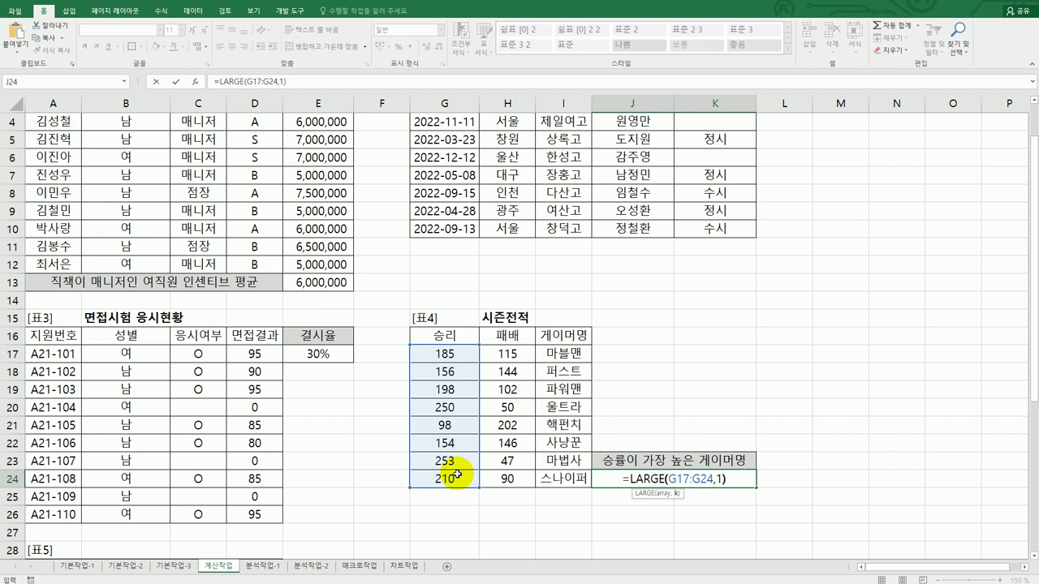
key(Return)
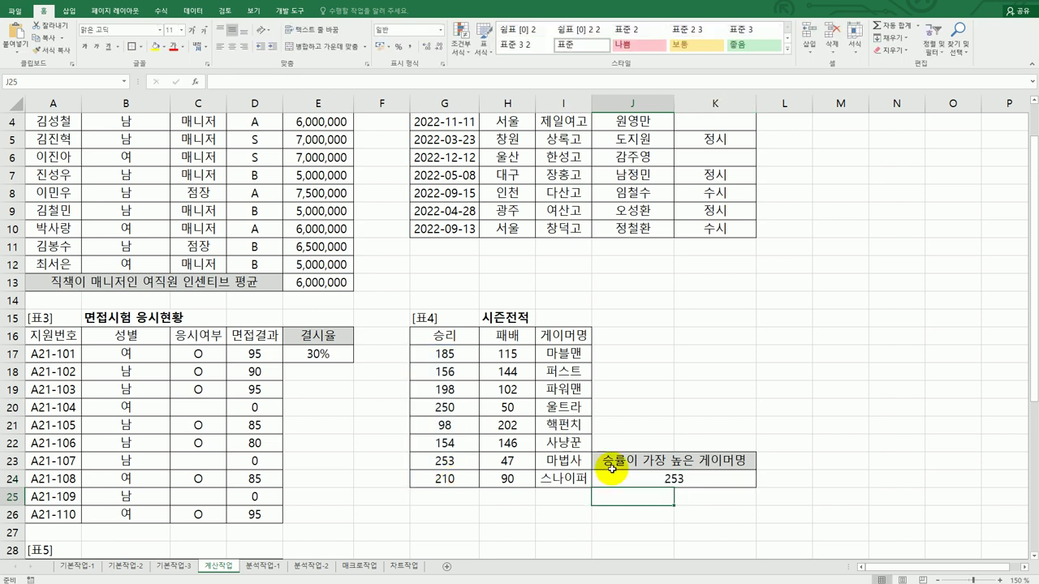
Step: Wrap the LARGE formula in J24 of 표4 in VLOOKUP, using the LARGE result as the lookup value
click(678, 479)
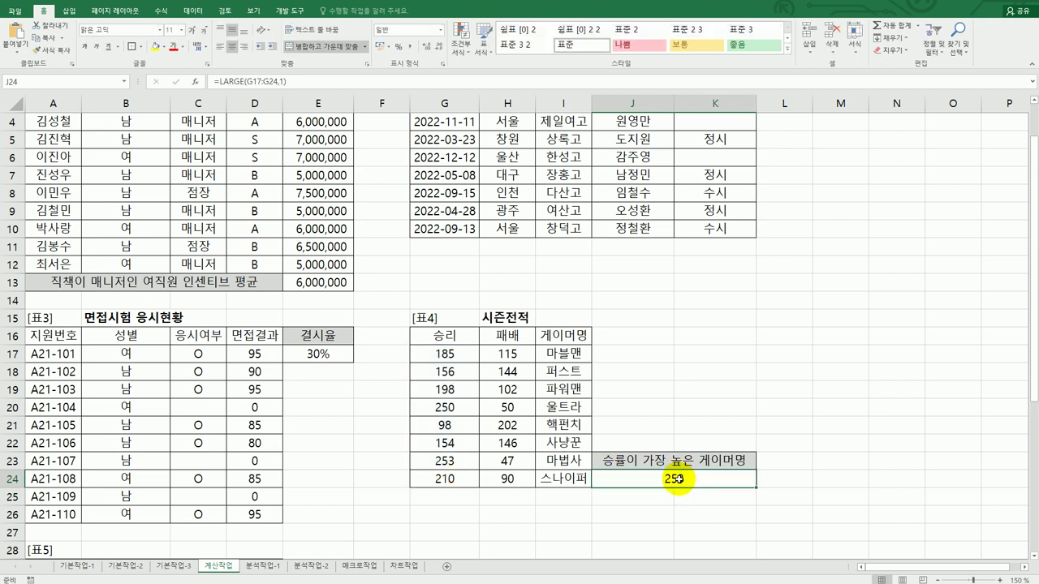
drag(442, 459, 552, 461)
click(552, 461)
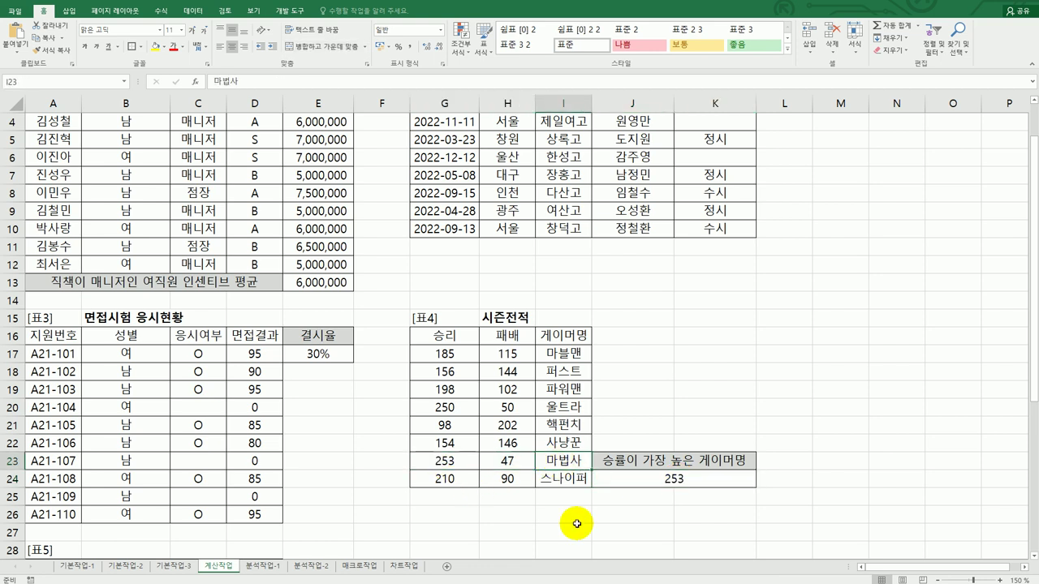
click(708, 483)
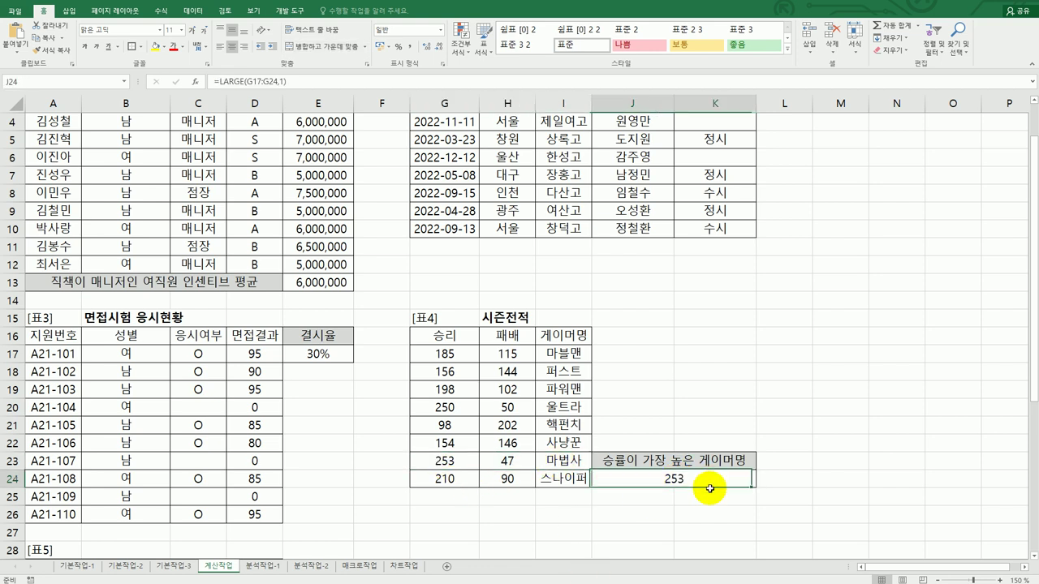
double_click(662, 479)
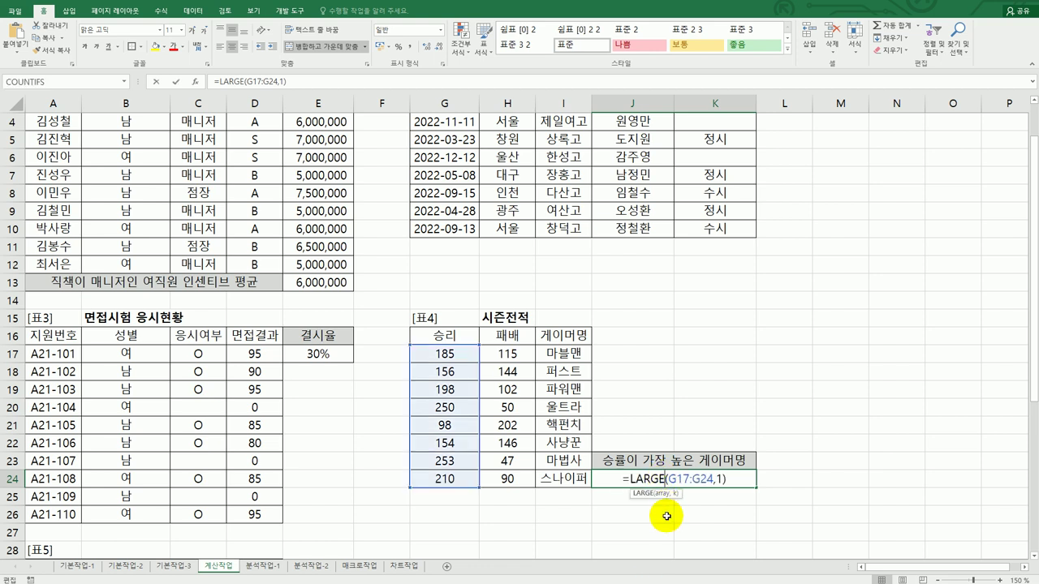
click(630, 479)
text(VLOOKUP()
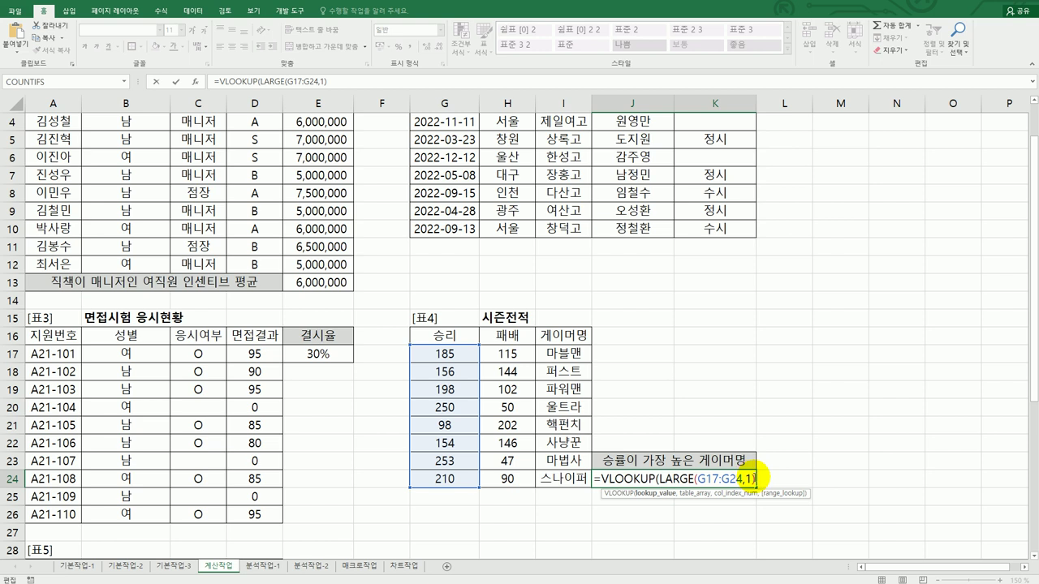
text(,)
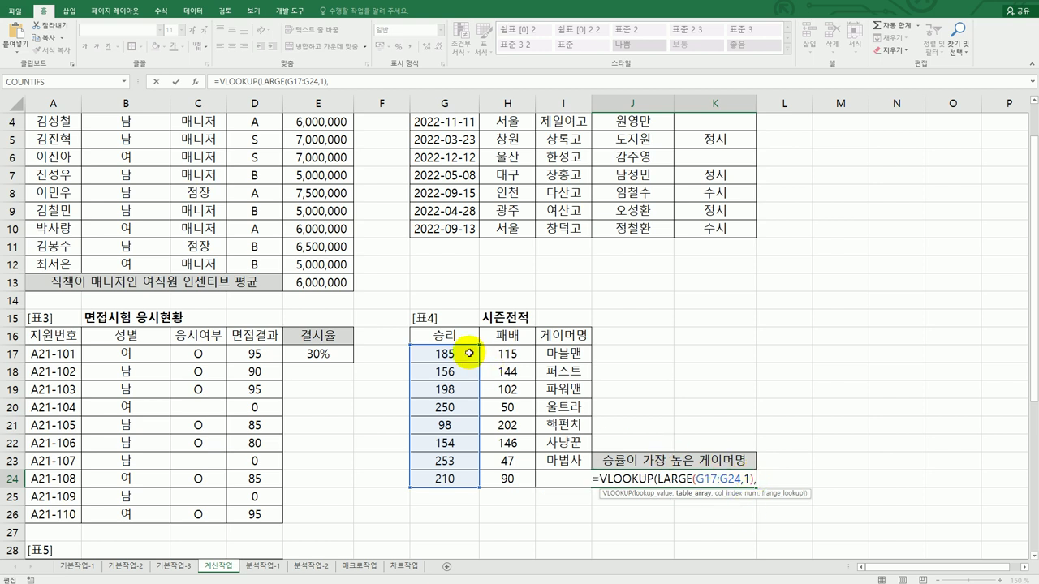
Step: Complete the J24 VLOOKUP with table range G17:I24, column index 3 and FALSE for an exact match
drag(467, 353, 552, 478)
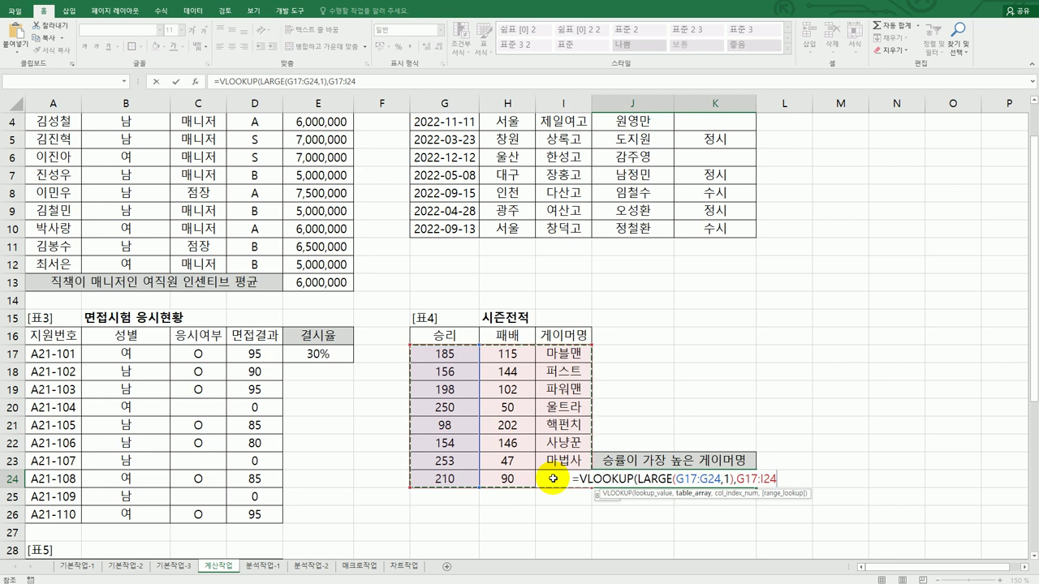
text(,)
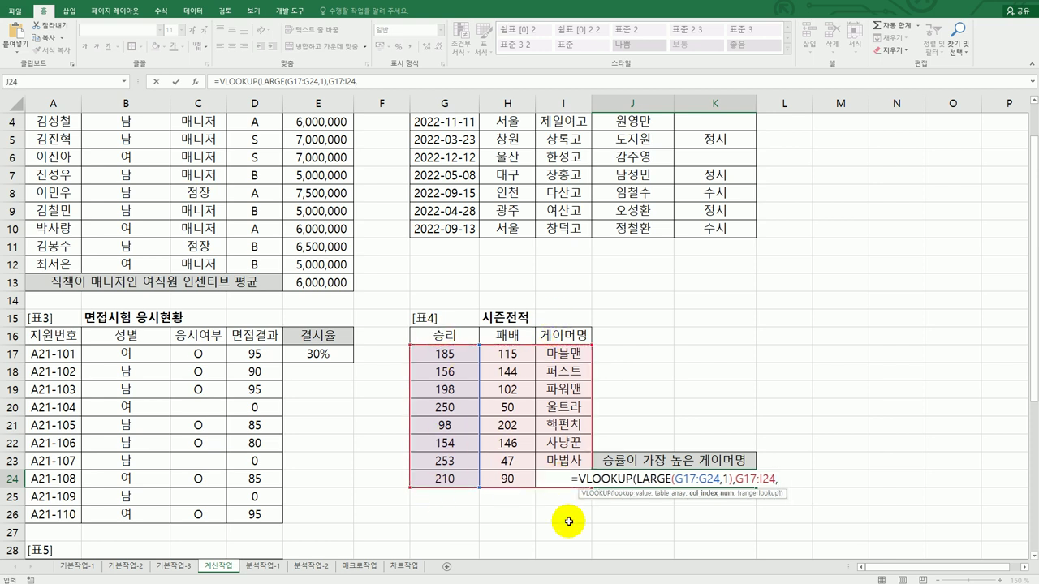
text(3,)
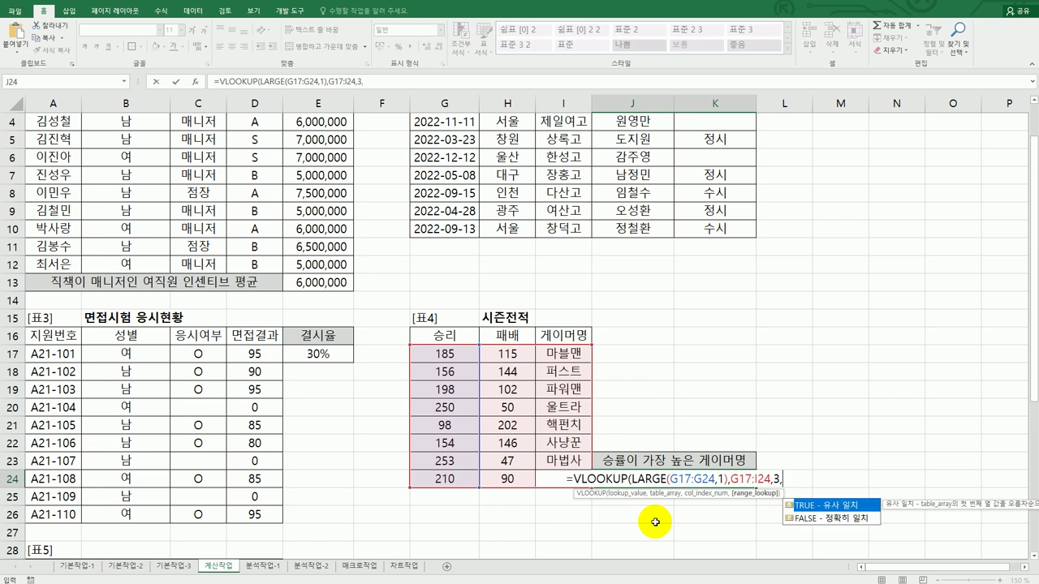
double_click(828, 518)
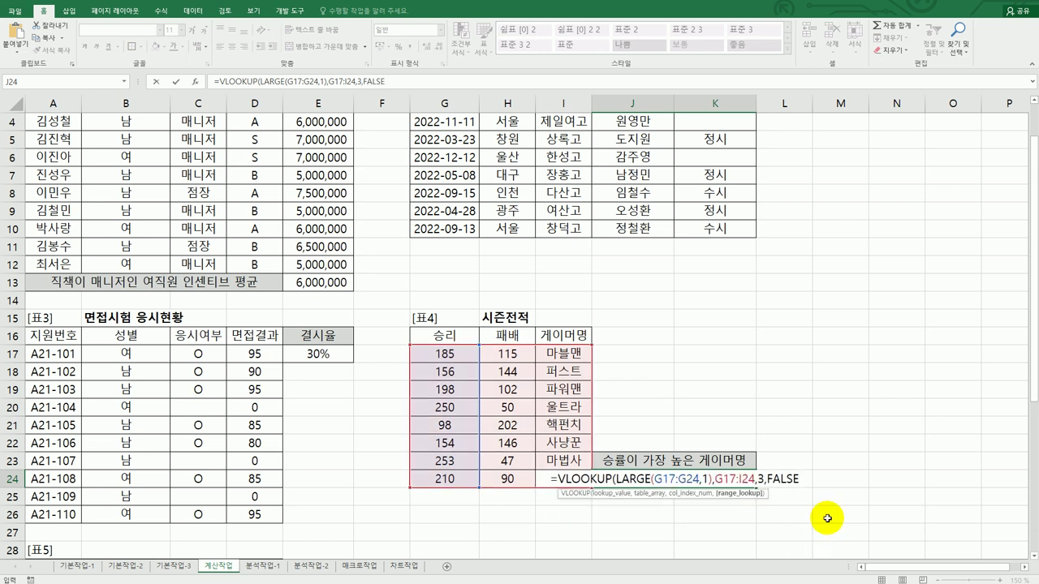
text())
key(Return)
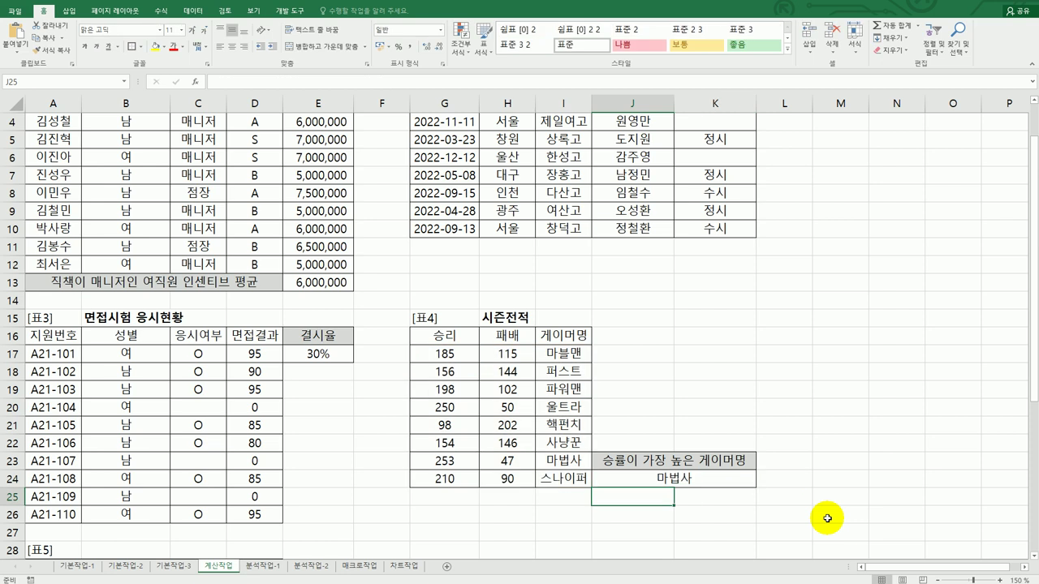
click(730, 485)
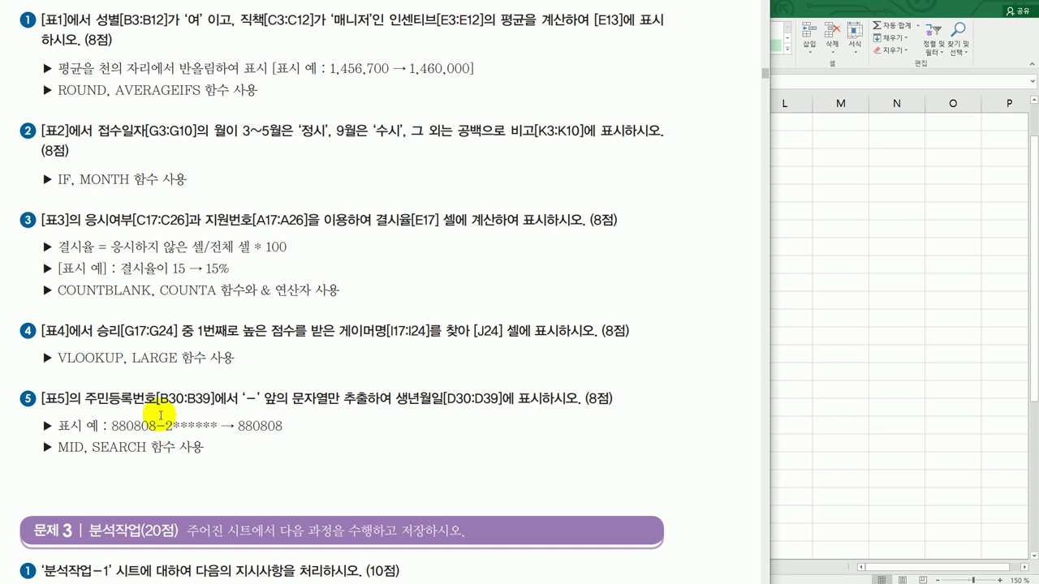
Step: Read exam task 5 on extracting the text before "-" from 주민등록번호 with MID and SEARCH
drag(155, 425, 221, 428)
click(156, 425)
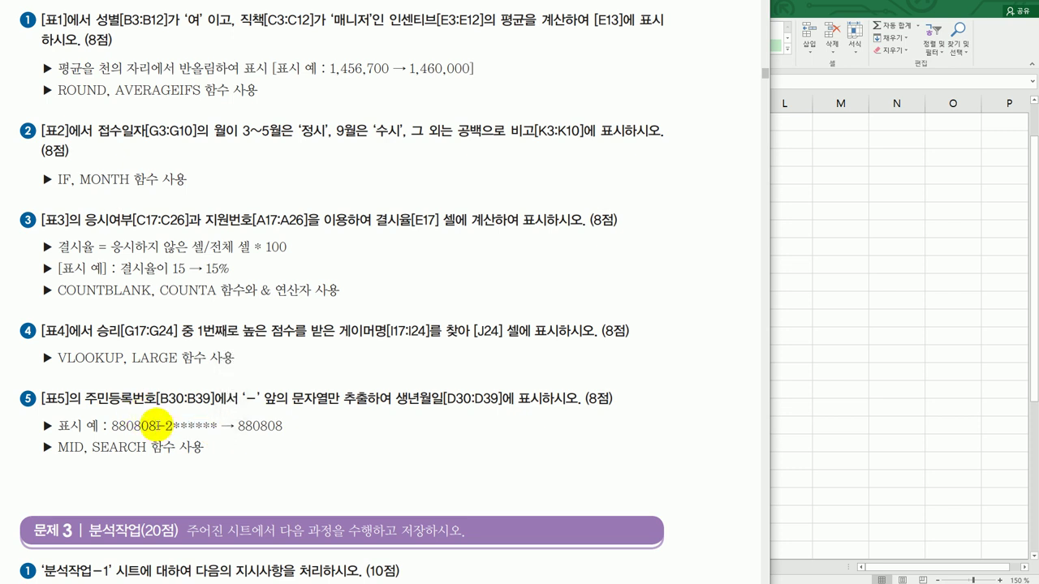
drag(157, 425, 112, 426)
click(159, 425)
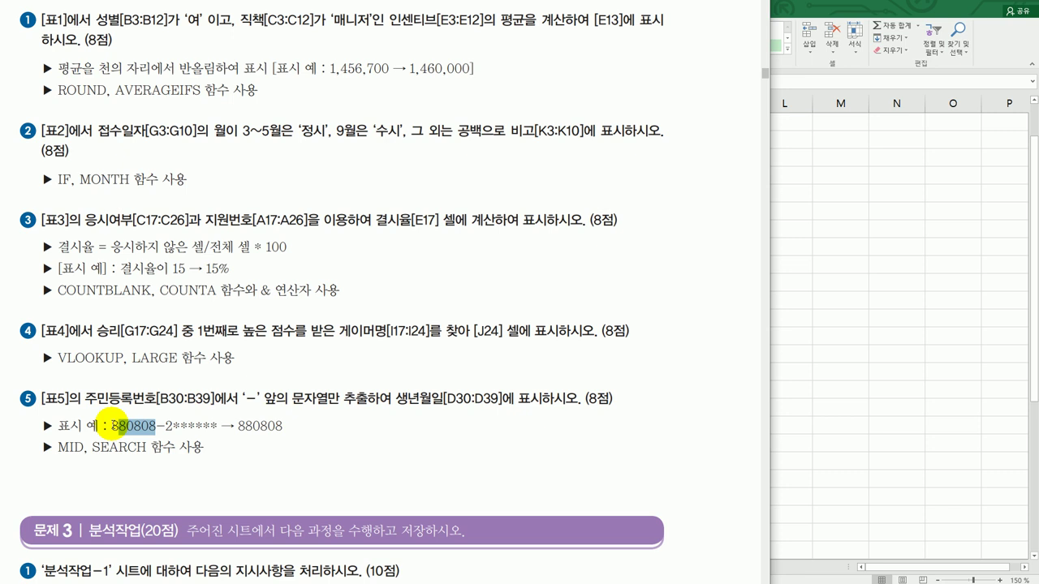
click(164, 470)
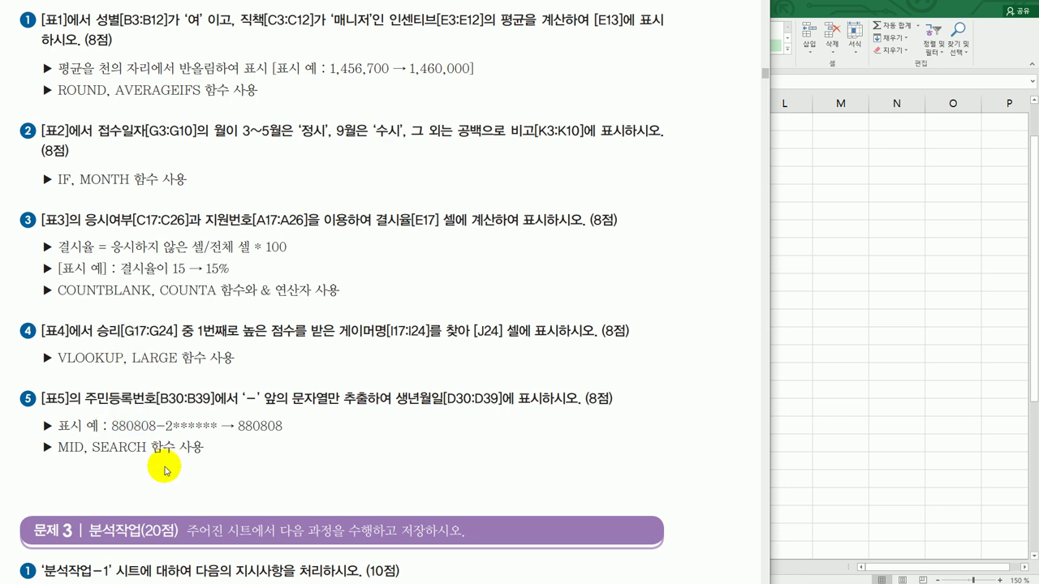
Step: Enter a SEARCH formula in D30 of 표5 that finds the position of "-" in B30
click(818, 399)
scroll(353, 418, down, 5)
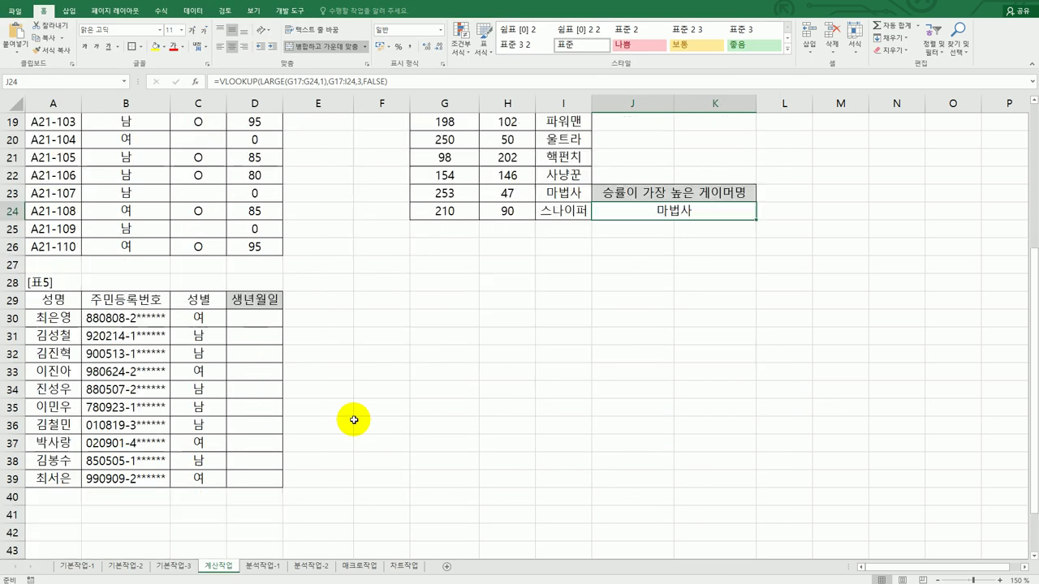
click(263, 319)
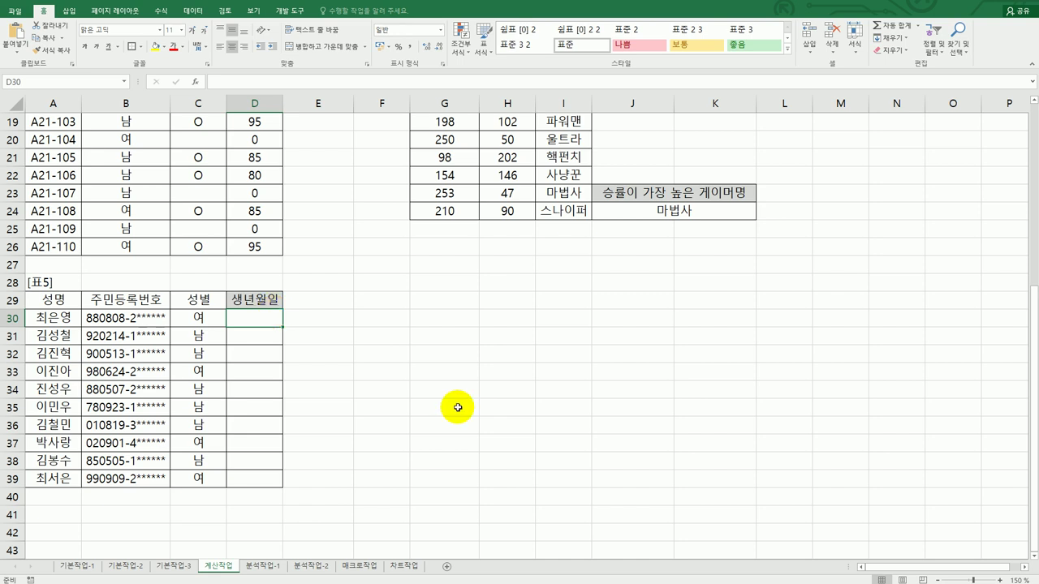
text(=)
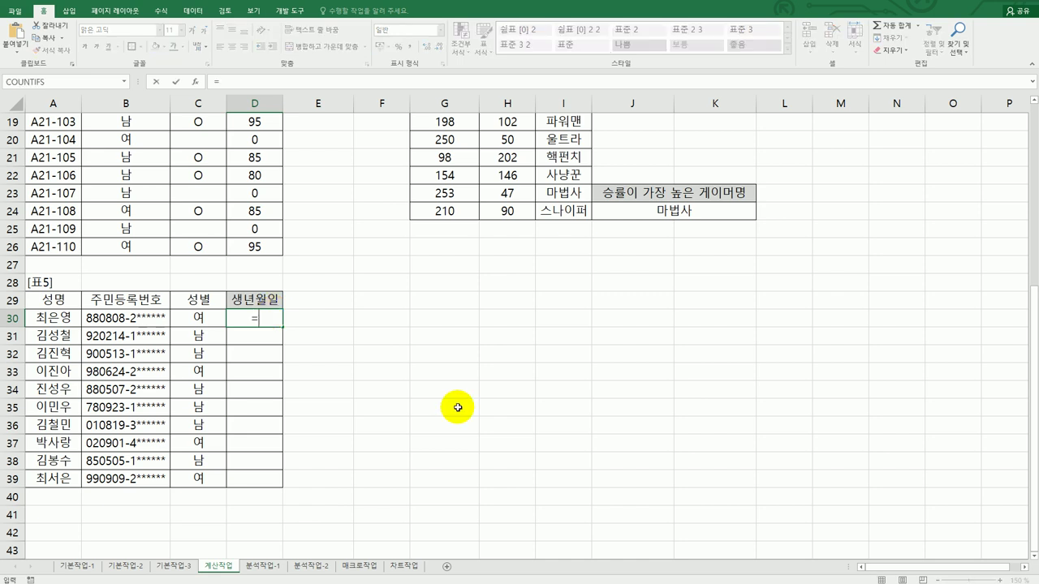
text(s)
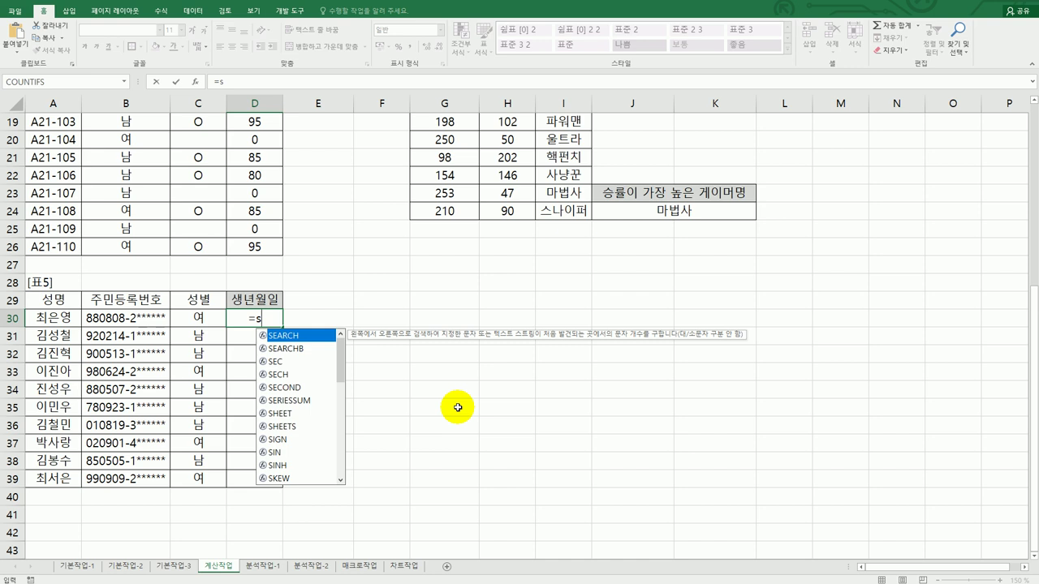
key(Tab)
text("-",)
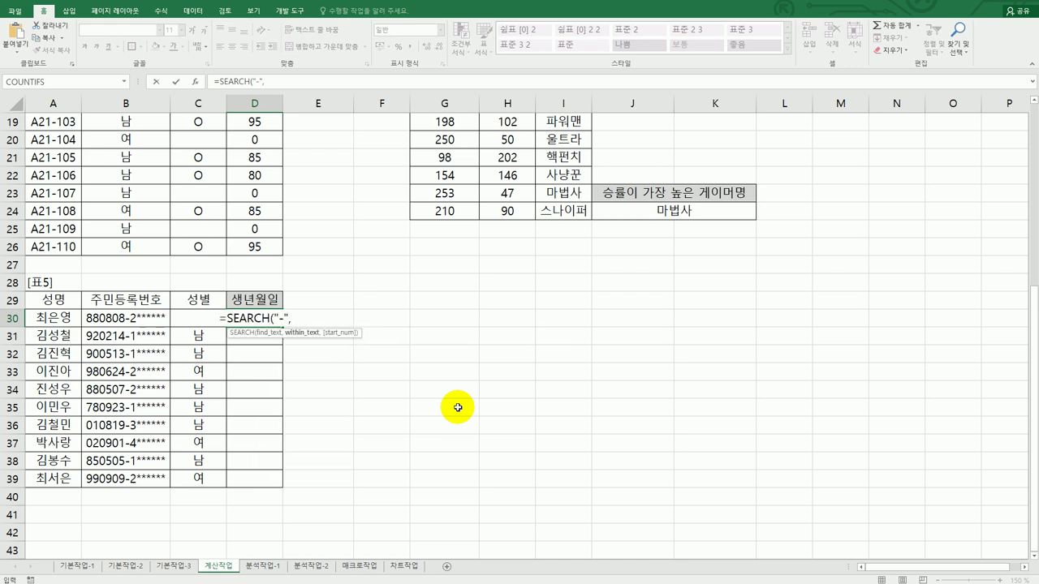
click(154, 320)
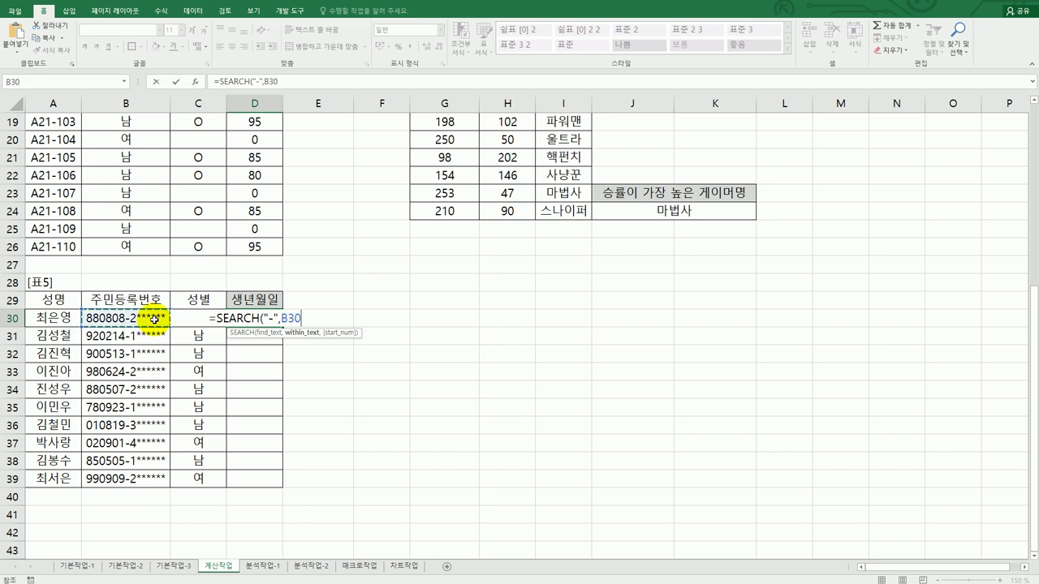
text())
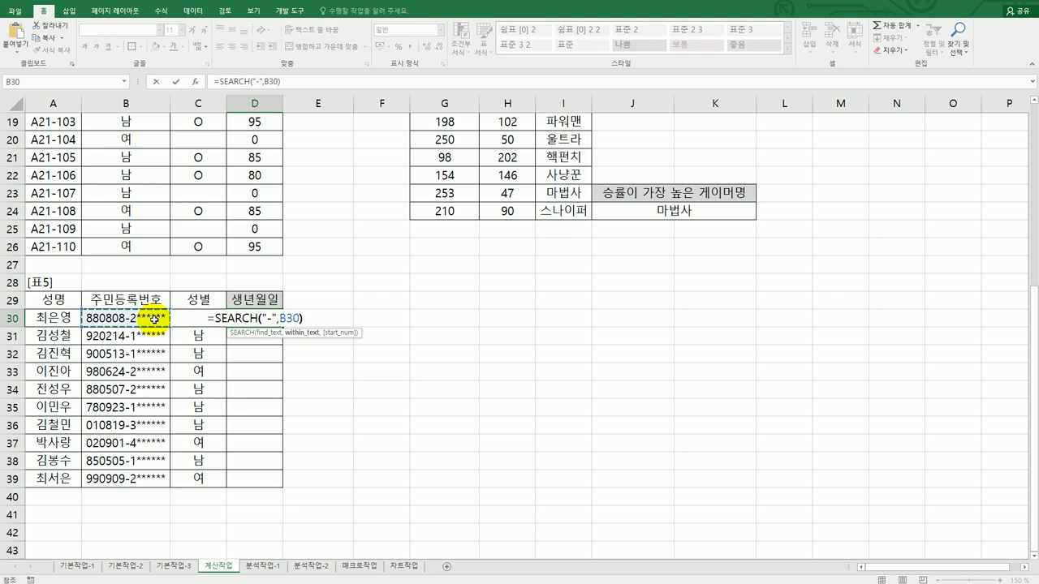
key(Return)
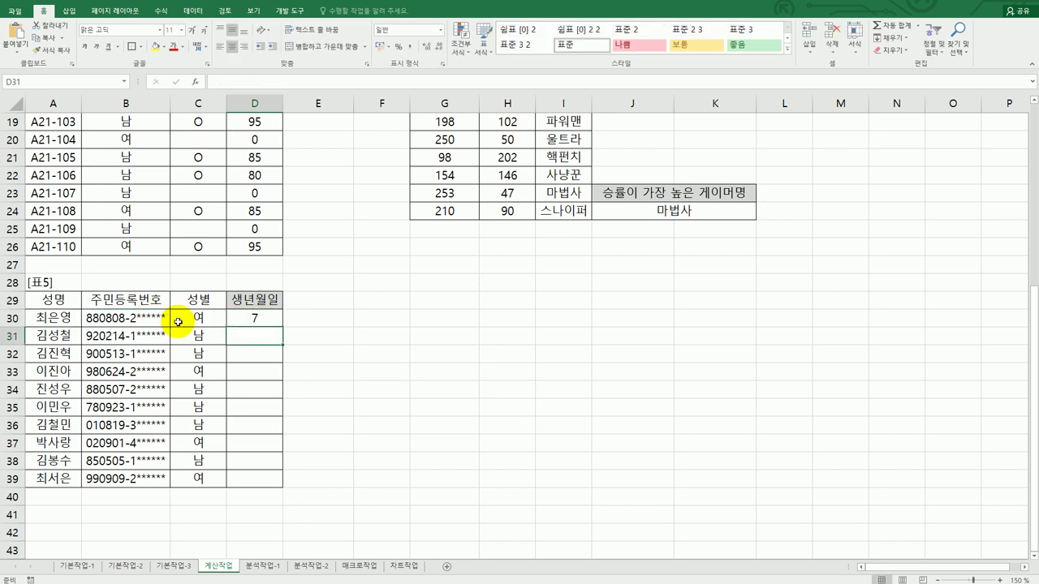
Step: Subtract 1 from the SEARCH result in D30
click(255, 319)
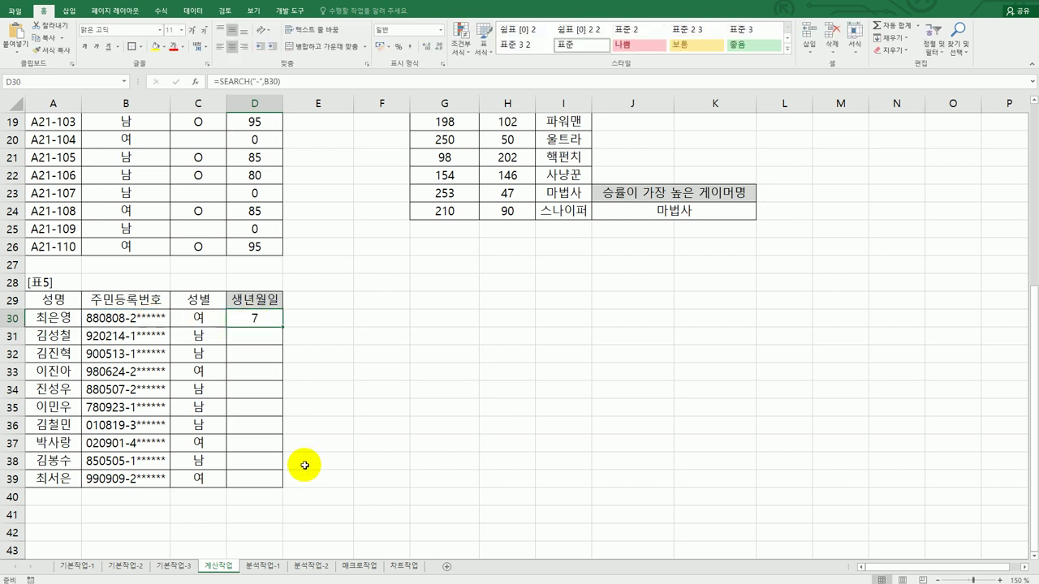
click(126, 318)
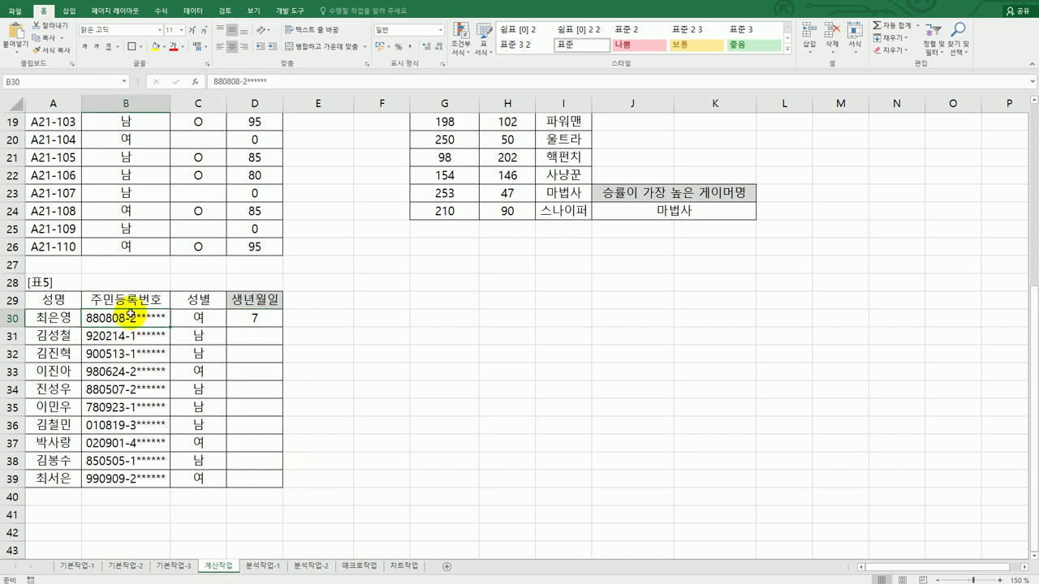
click(270, 319)
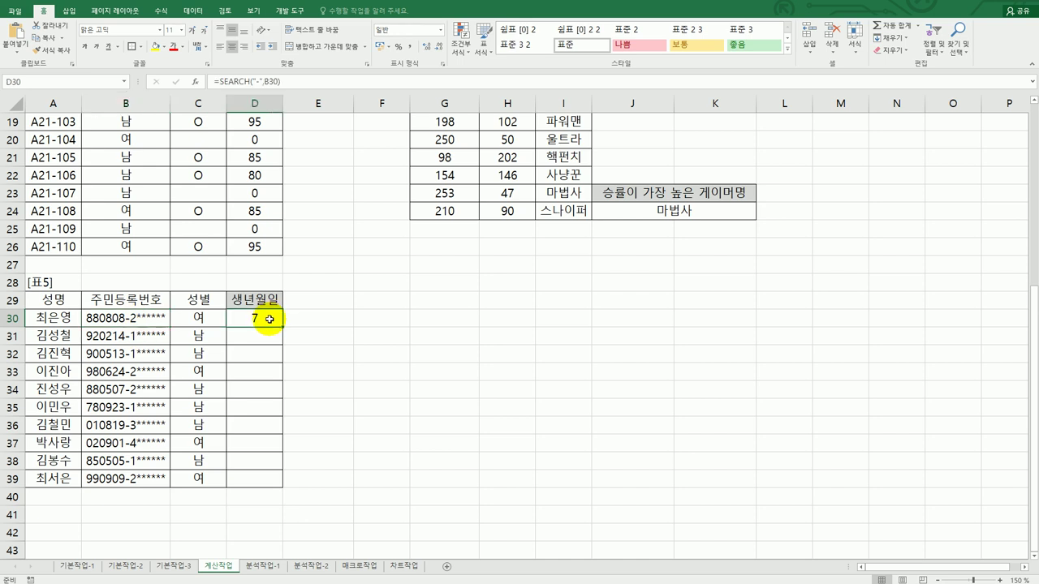
double_click(269, 319)
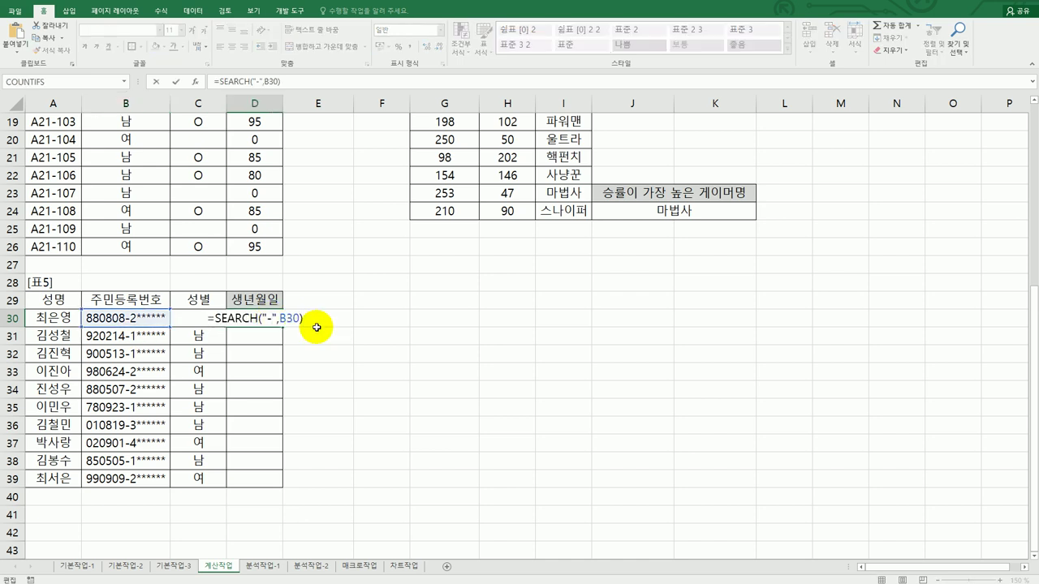
text(-1)
key(Return)
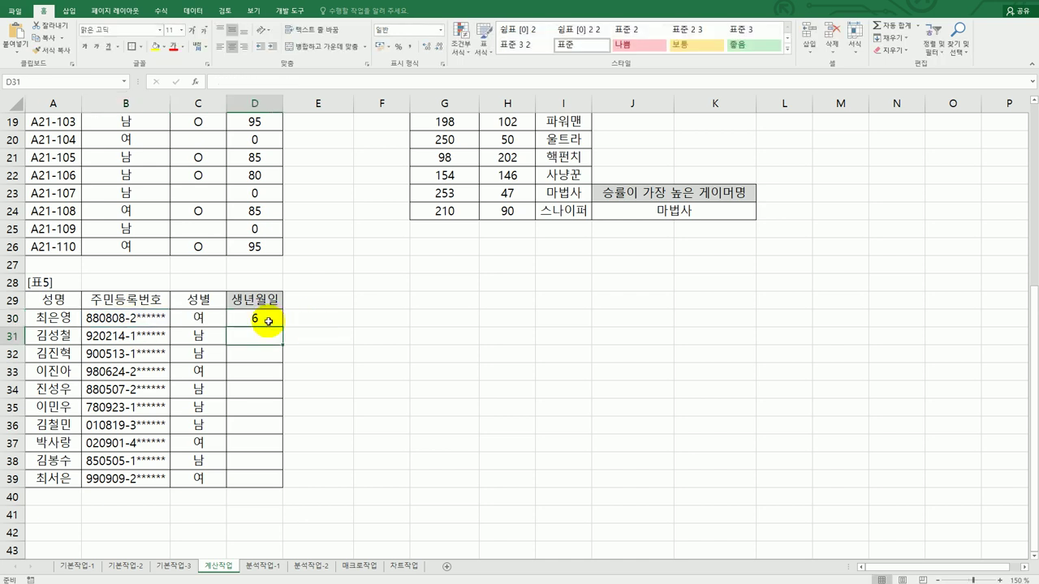
Step: Wrap the SEARCH formula in D30 in MID with text B30 and start position 1, and fill it down to D39
click(265, 320)
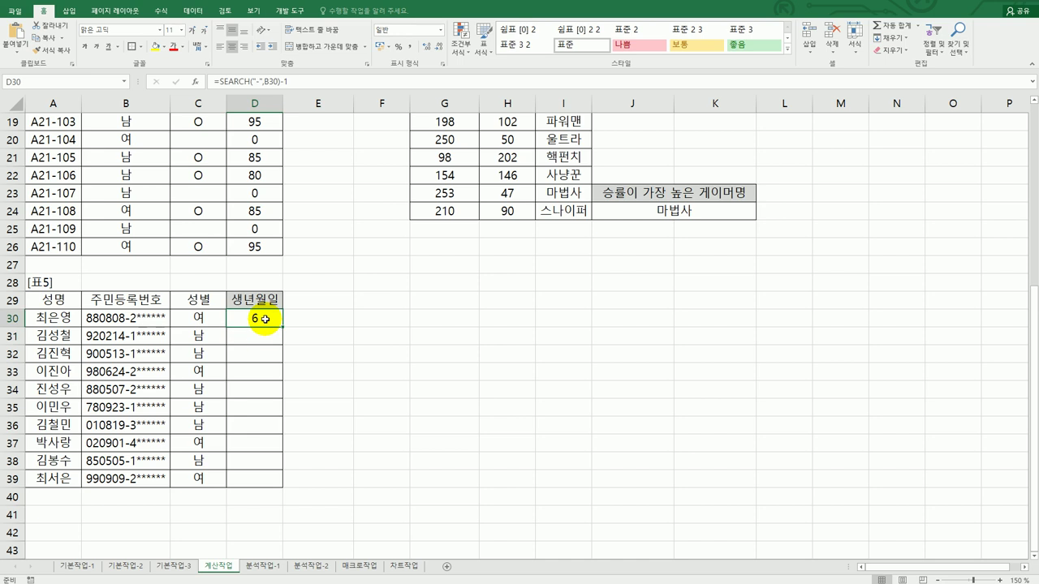
double_click(266, 319)
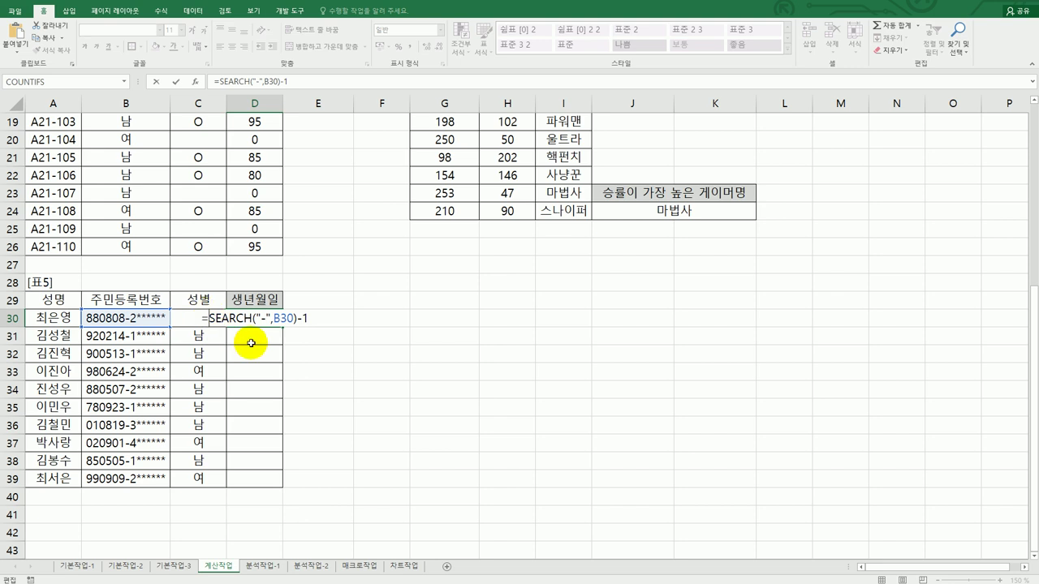
text(mid()
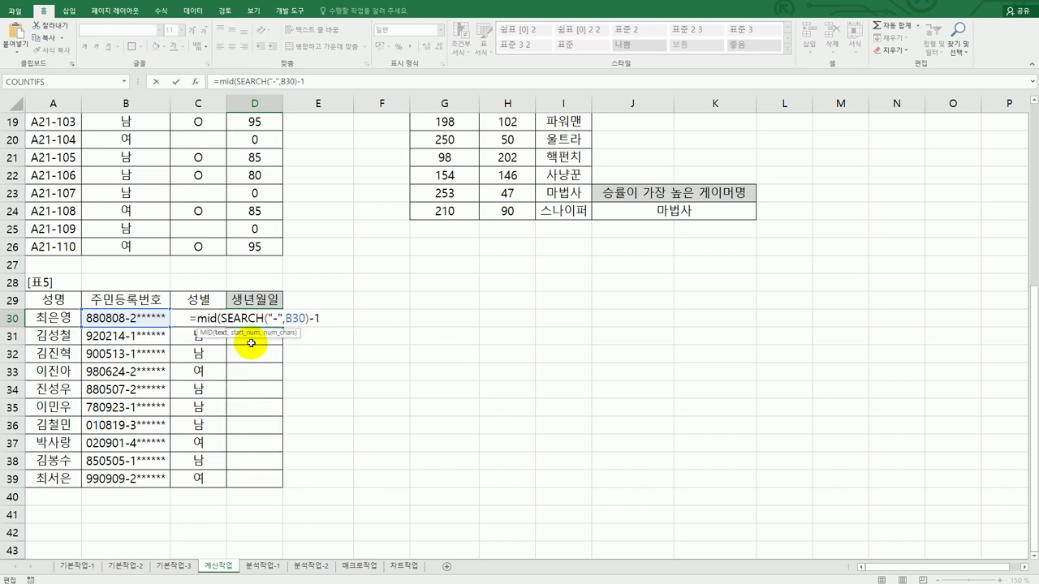
click(157, 320)
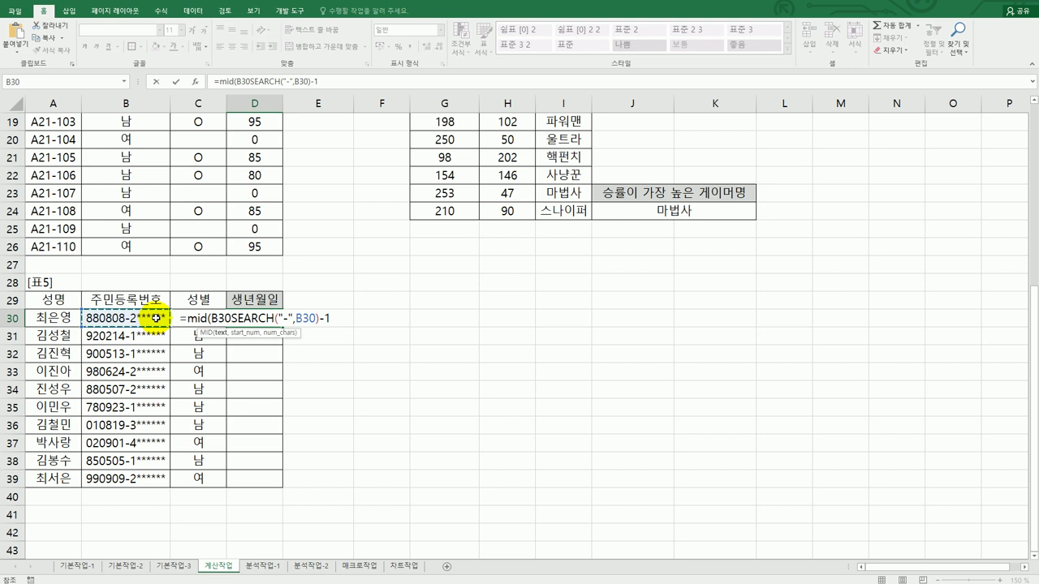
text(,1)
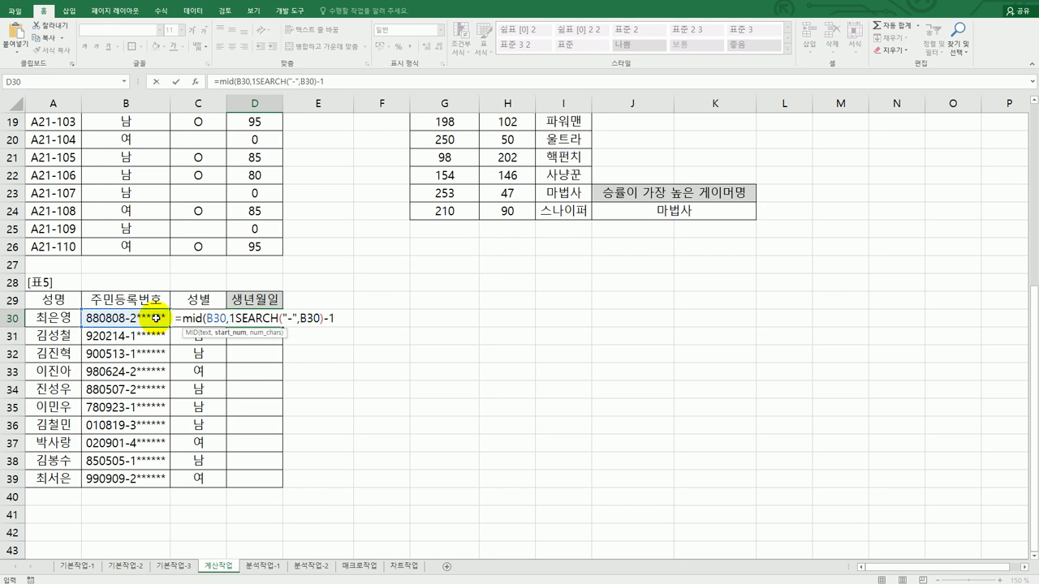
text(,)
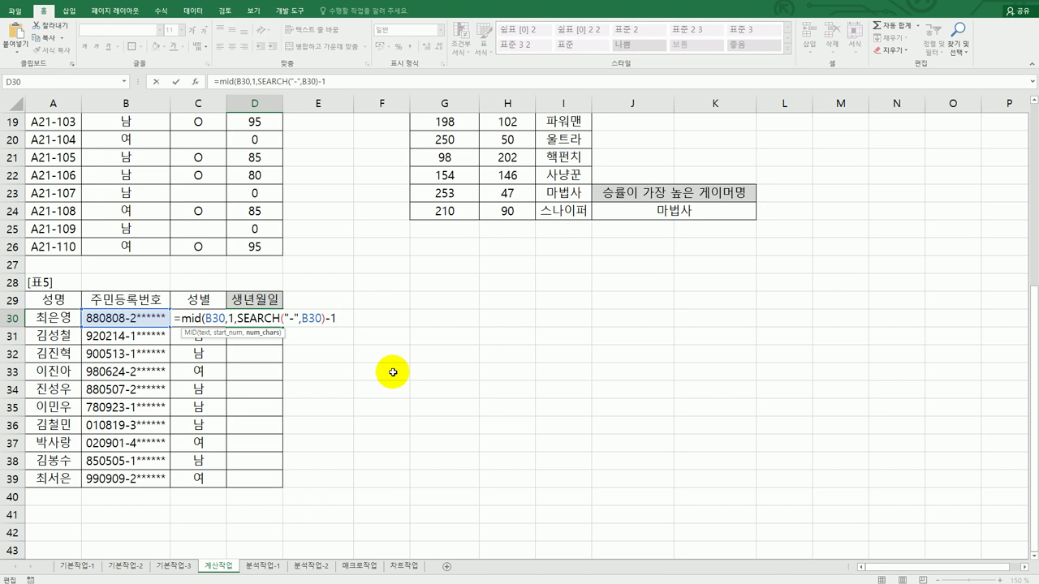
text())
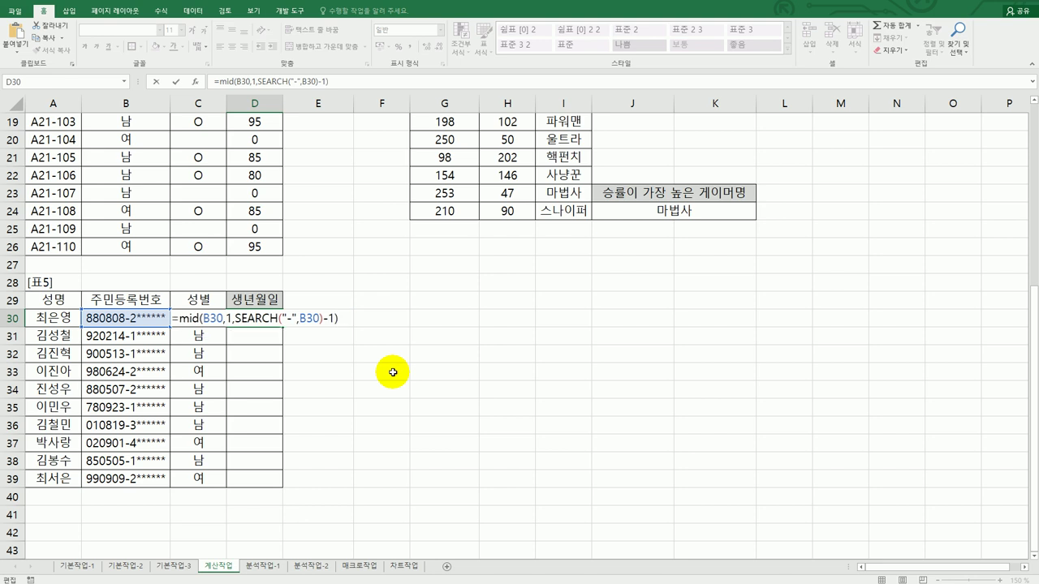
key(Return)
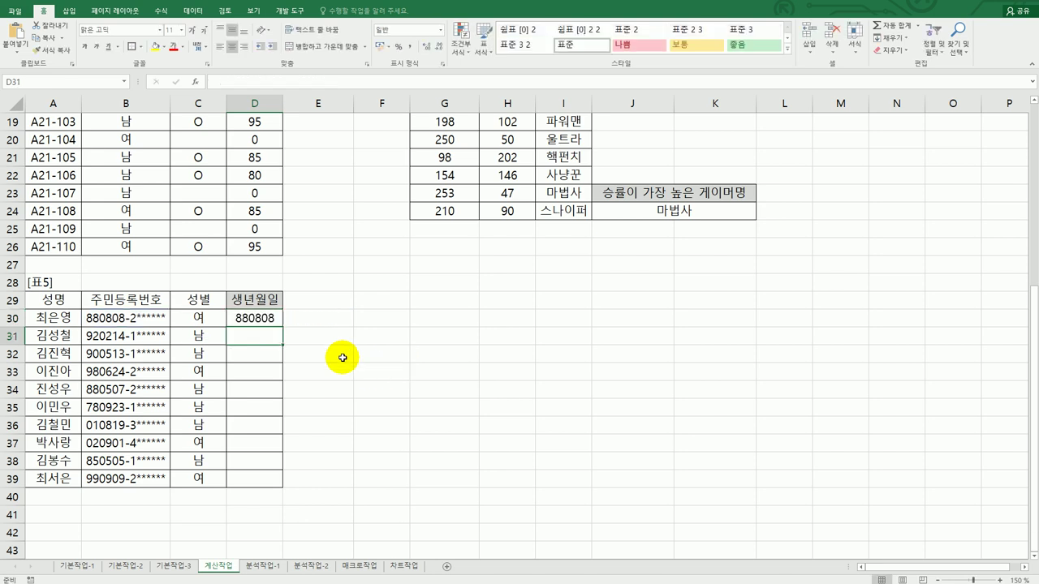
click(278, 322)
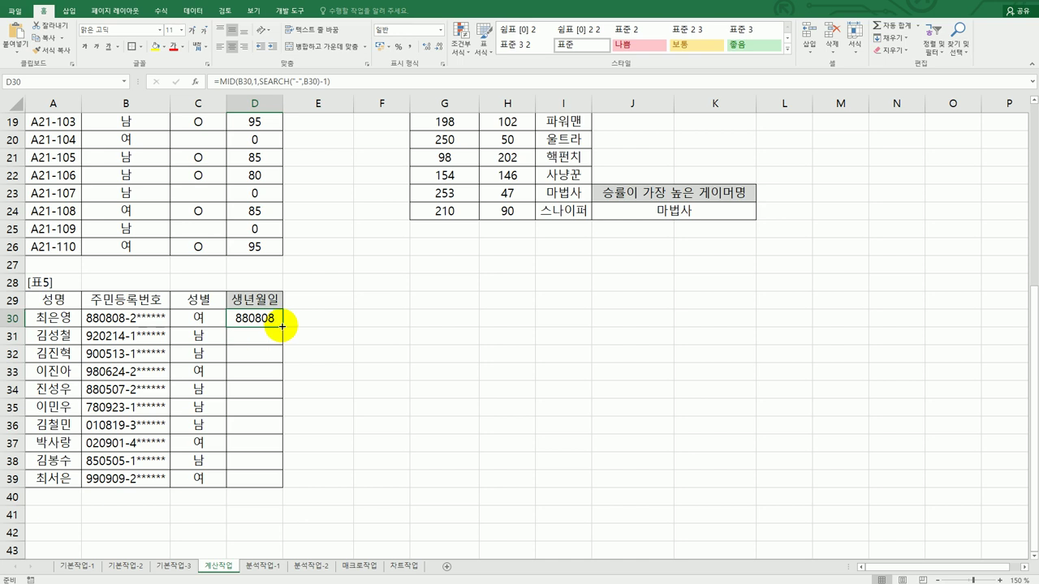
drag(281, 327, 279, 482)
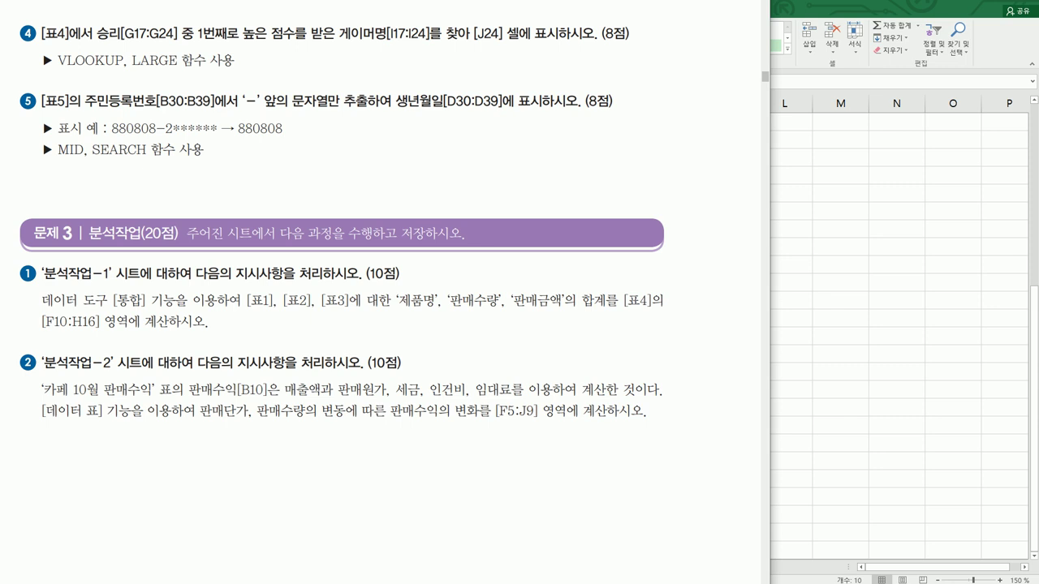
Step: On the 분석작업-1 sheet, start a 통합 (Consolidate) for the 표4 range F9:H16
click(818, 487)
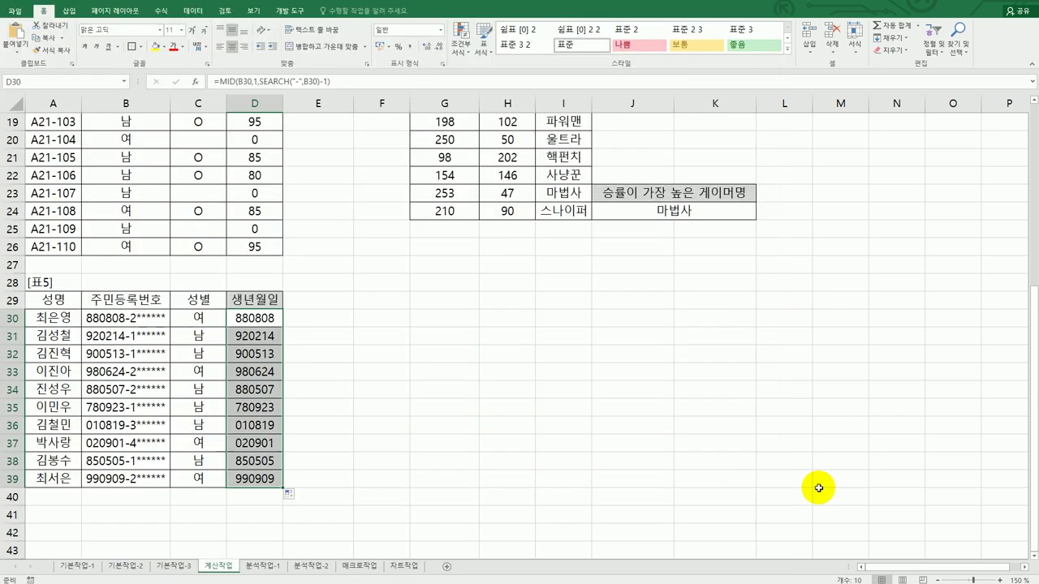
click(263, 567)
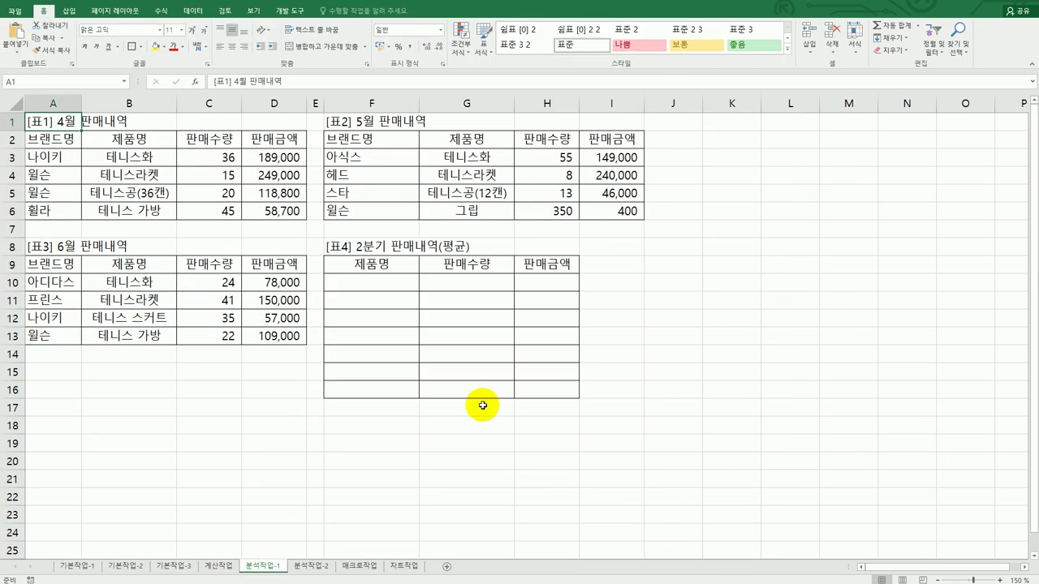
drag(394, 264, 532, 389)
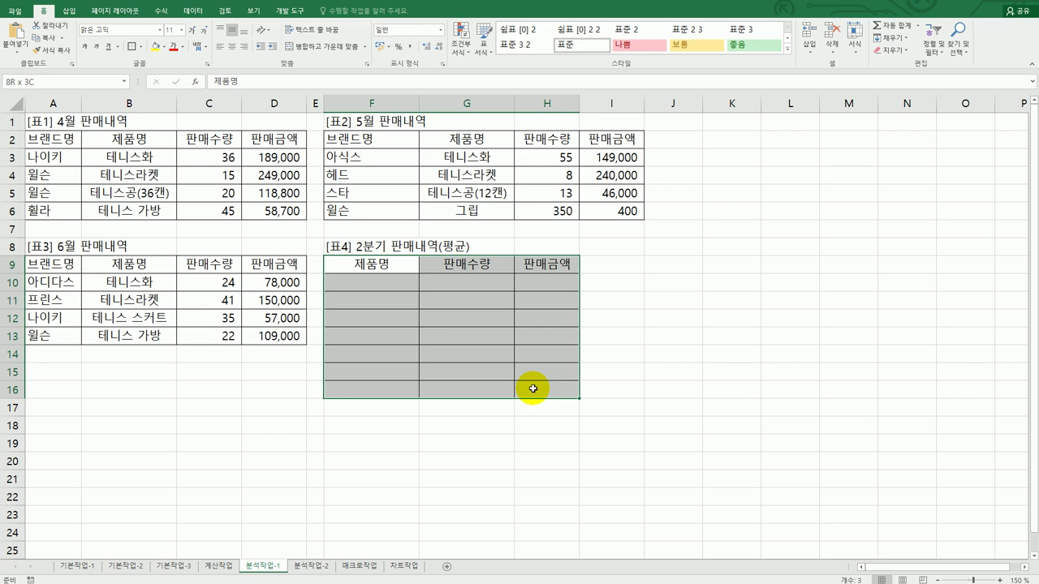
click(195, 11)
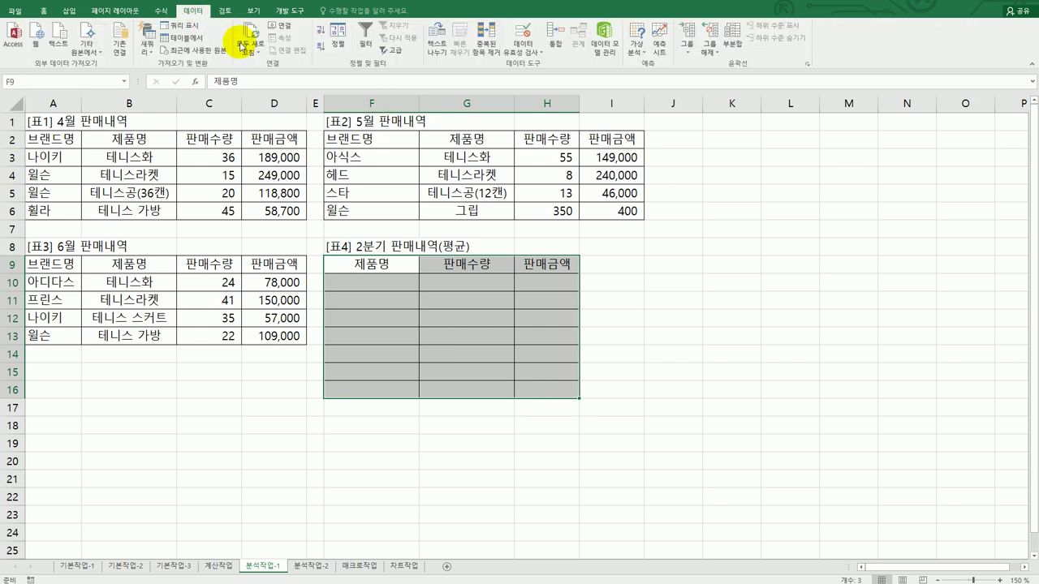
click(555, 50)
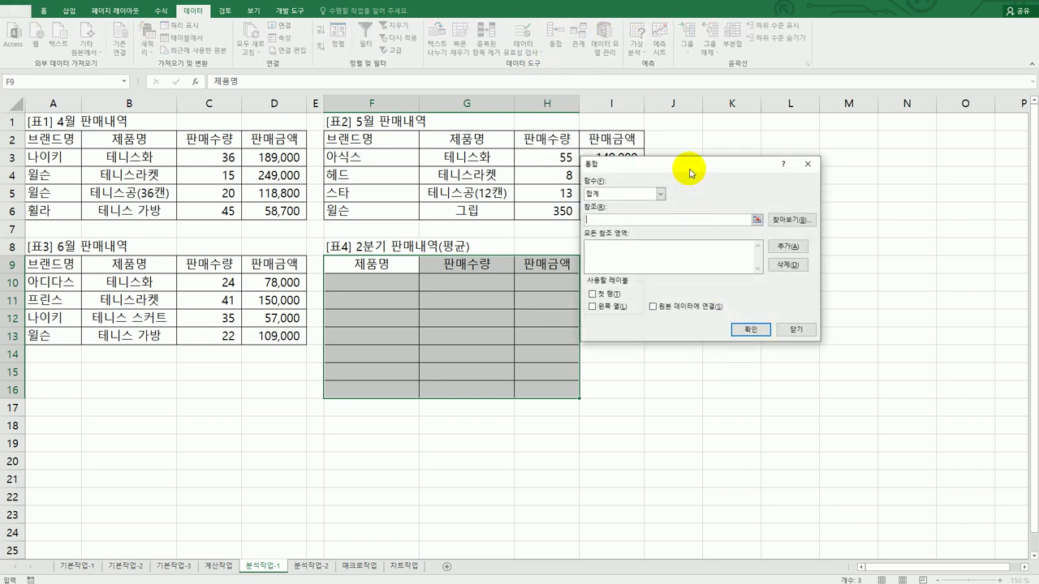
drag(691, 173, 795, 229)
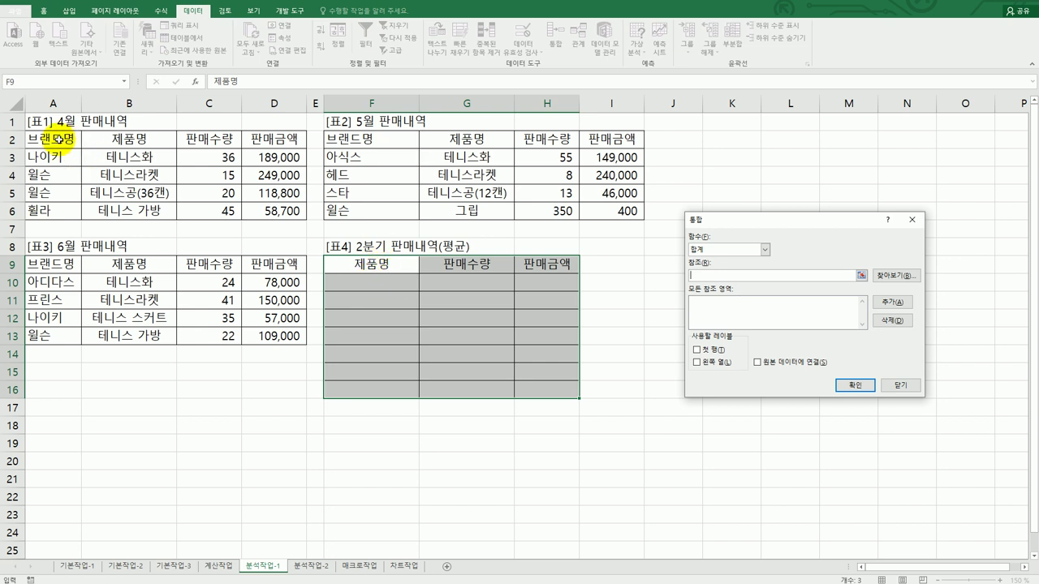
Step: Add B2:D6, G2:I6 and B9:D13 as the consolidation's reference ranges
drag(122, 140, 277, 213)
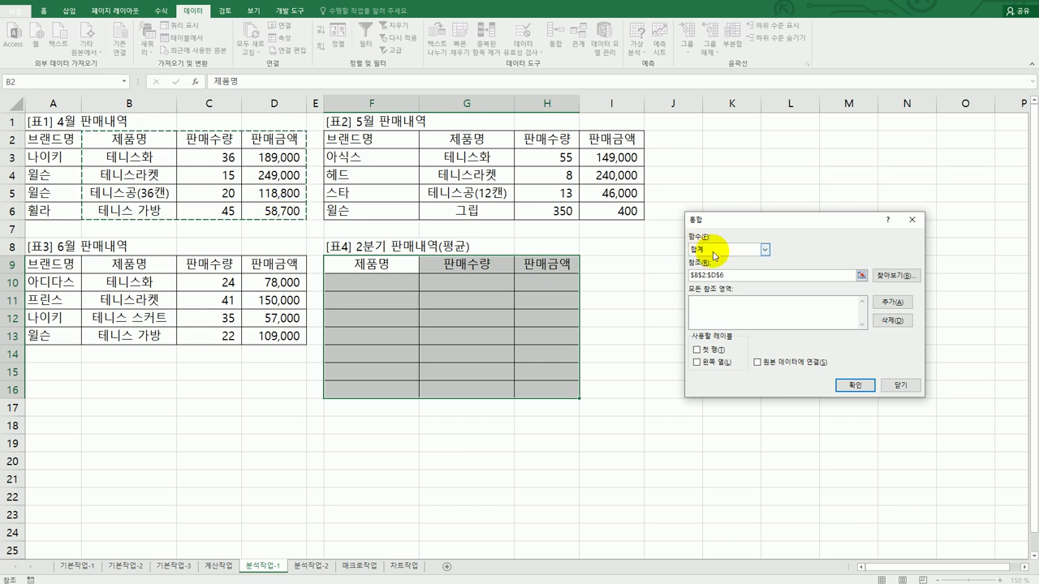
click(892, 302)
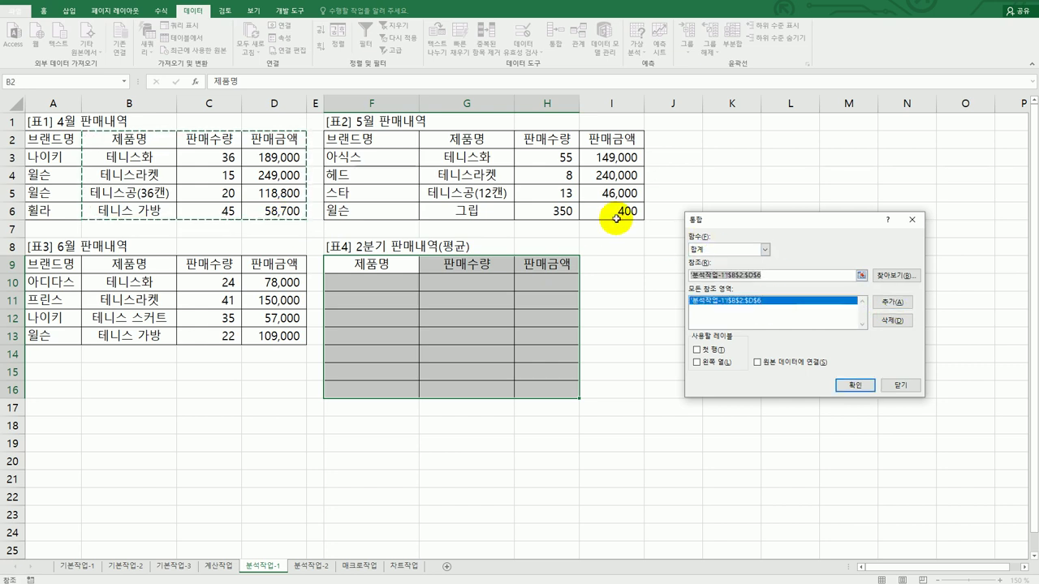
drag(484, 140, 605, 207)
click(894, 302)
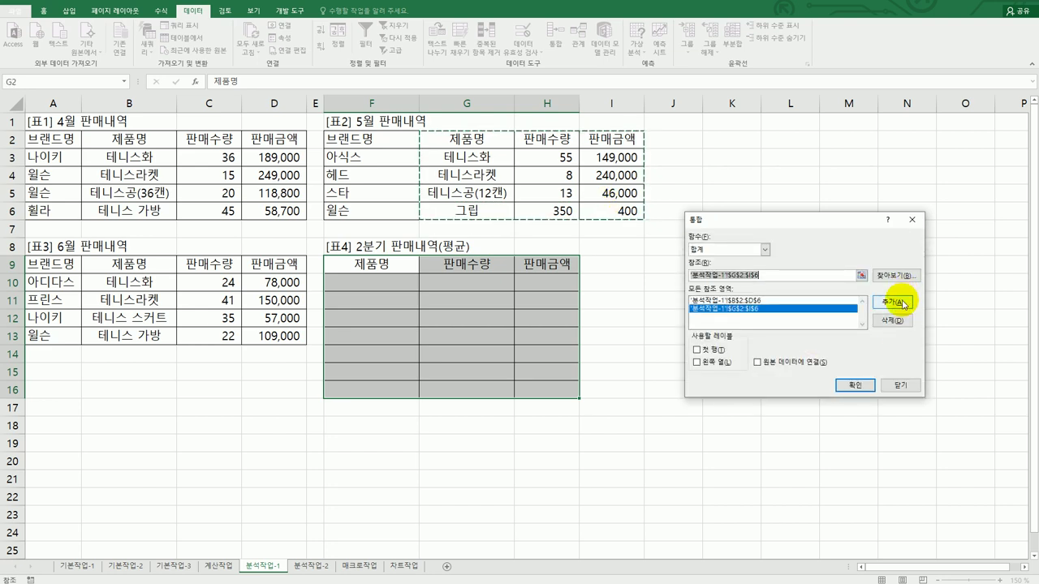
click(133, 265)
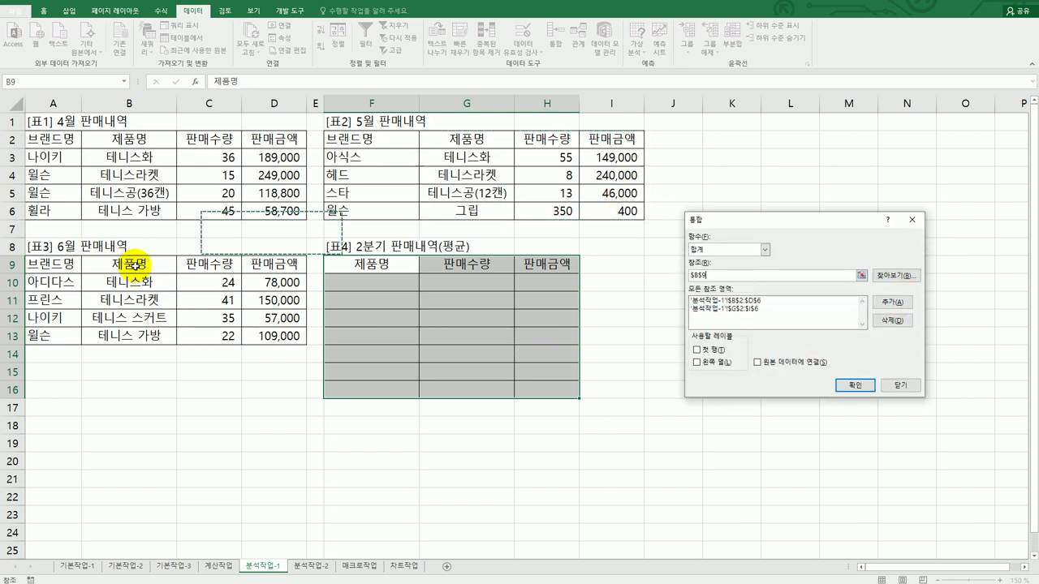
drag(133, 265, 279, 335)
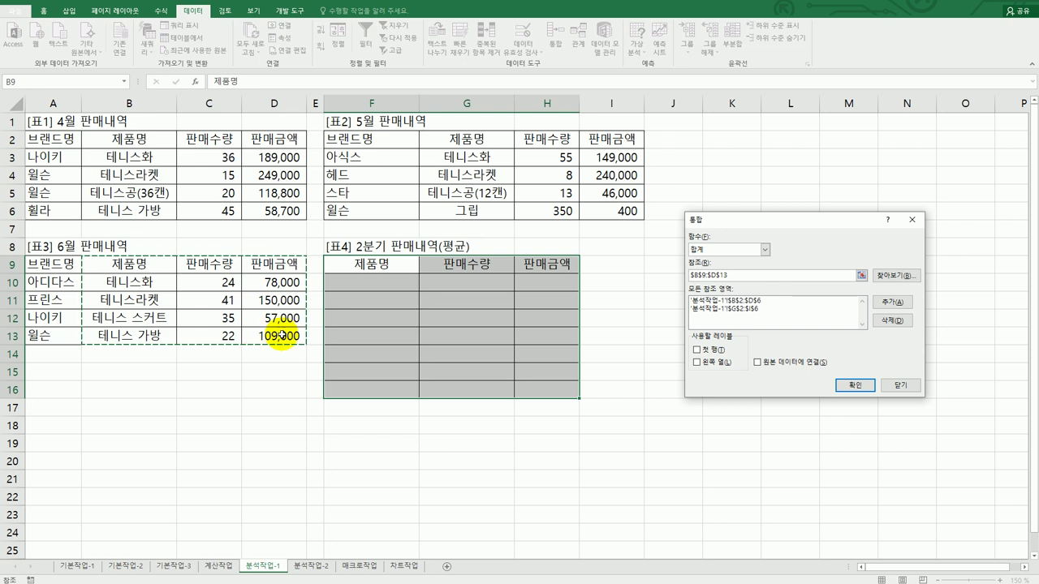
click(889, 304)
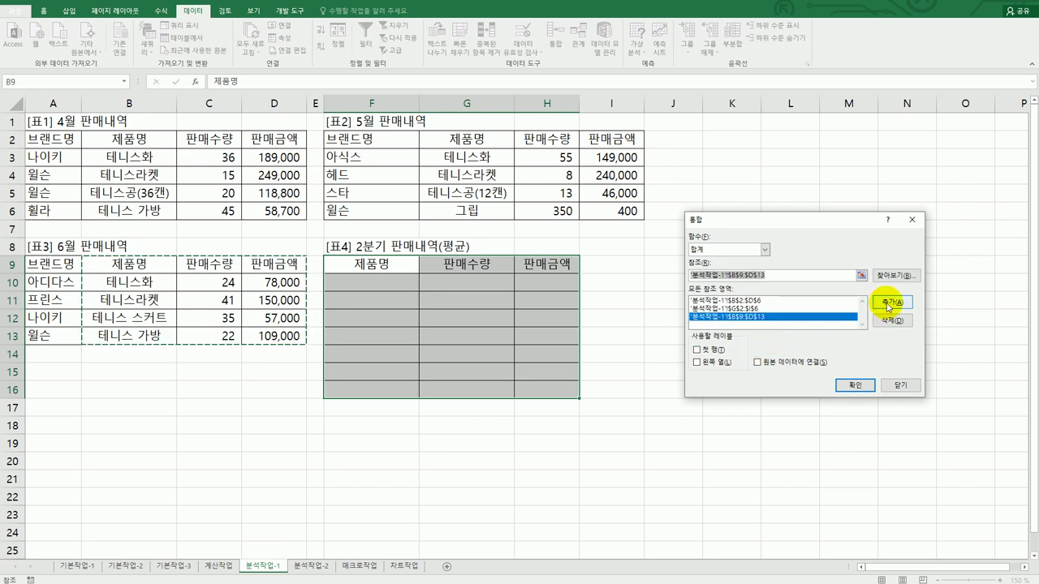
Step: Use the 첫 행 and 왼쪽 열 labels and run the consolidation into 표4
click(698, 350)
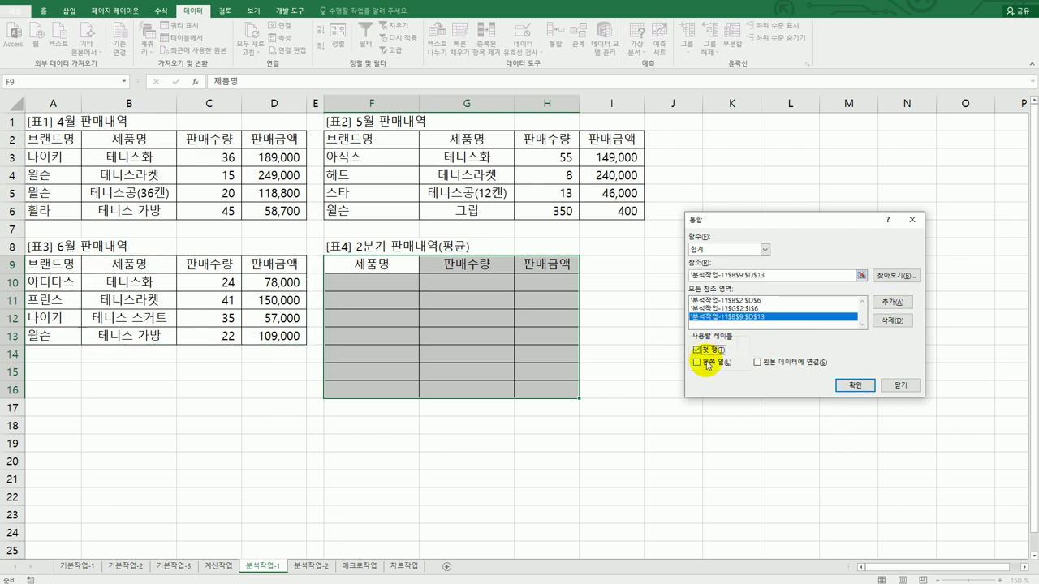
click(707, 363)
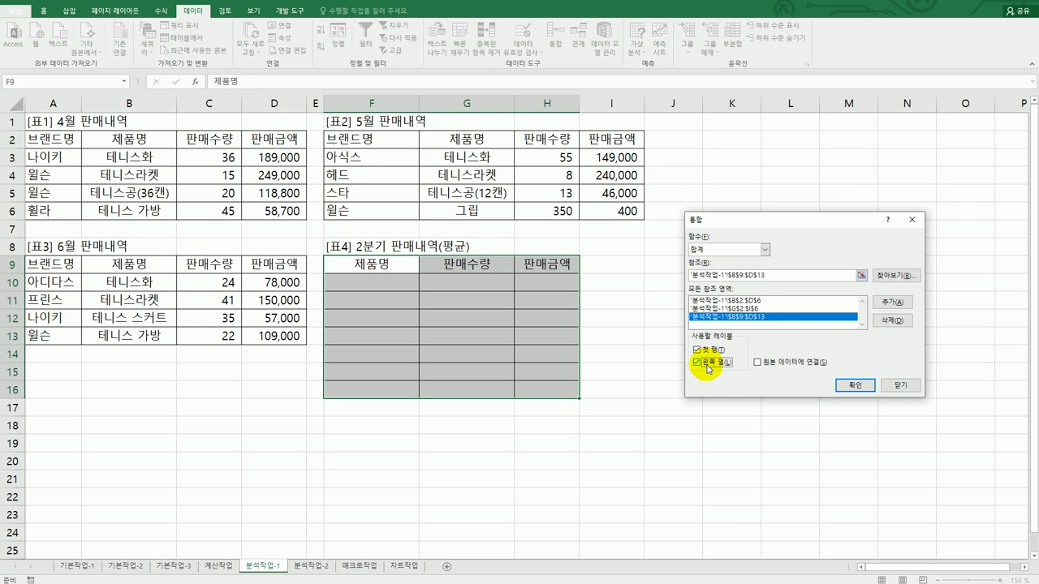
click(850, 385)
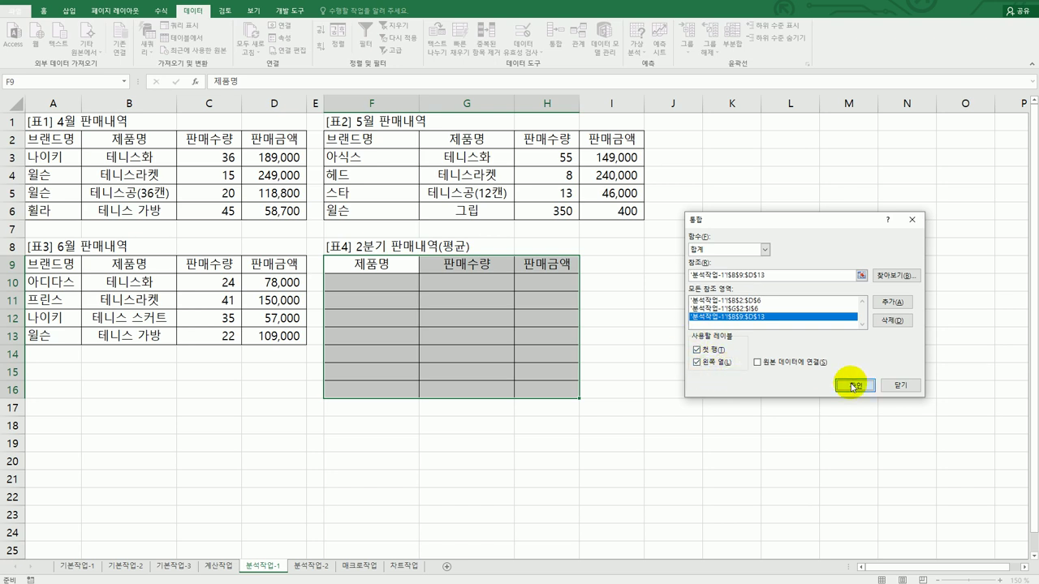
click(548, 392)
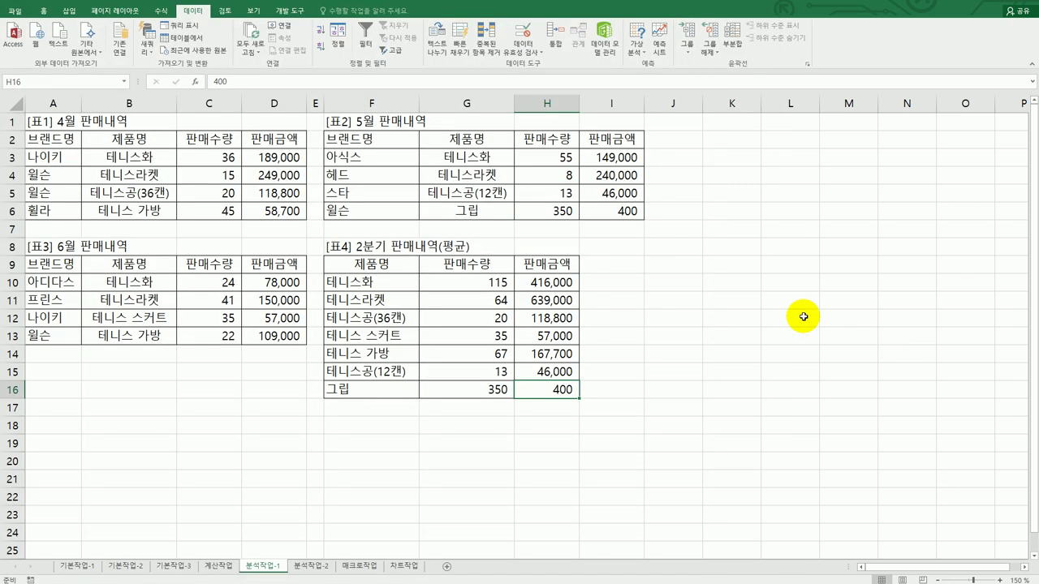
Step: Check the exam wording for 표4 and change 평균 in the F8 title to 합계
click(400, 244)
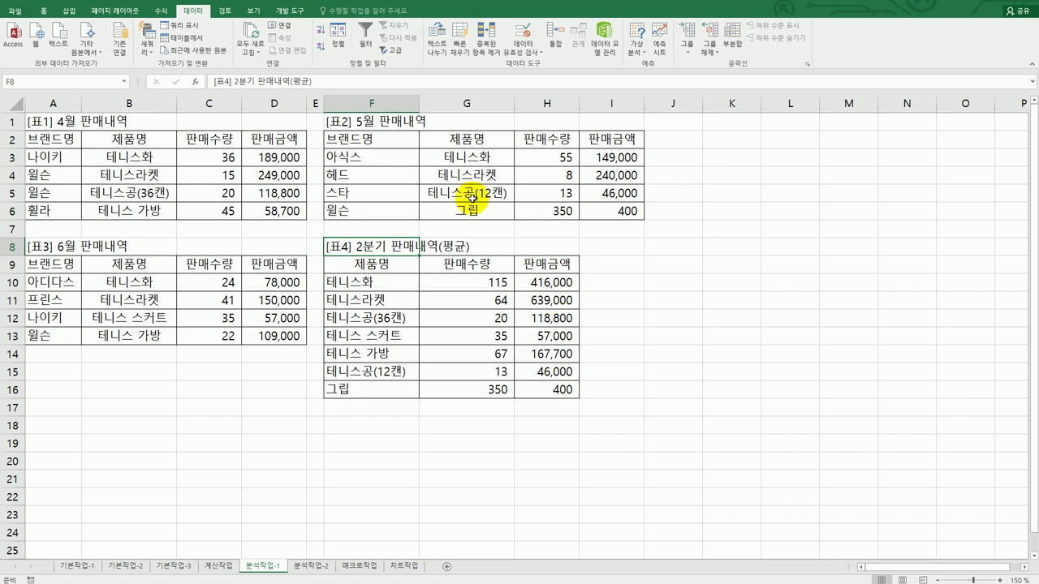
key(alt+Tab)
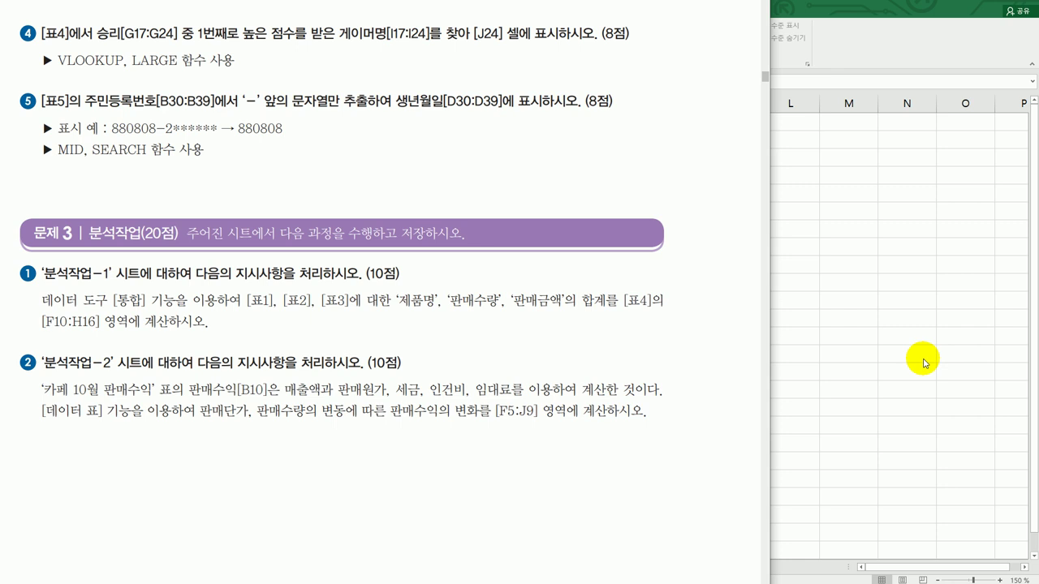
key(alt+Tab)
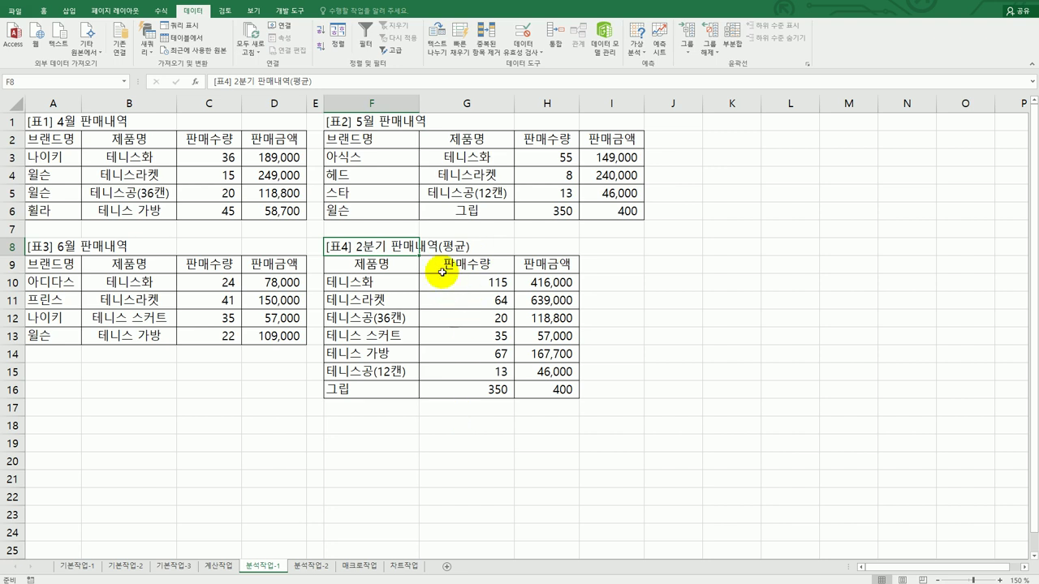
click(305, 82)
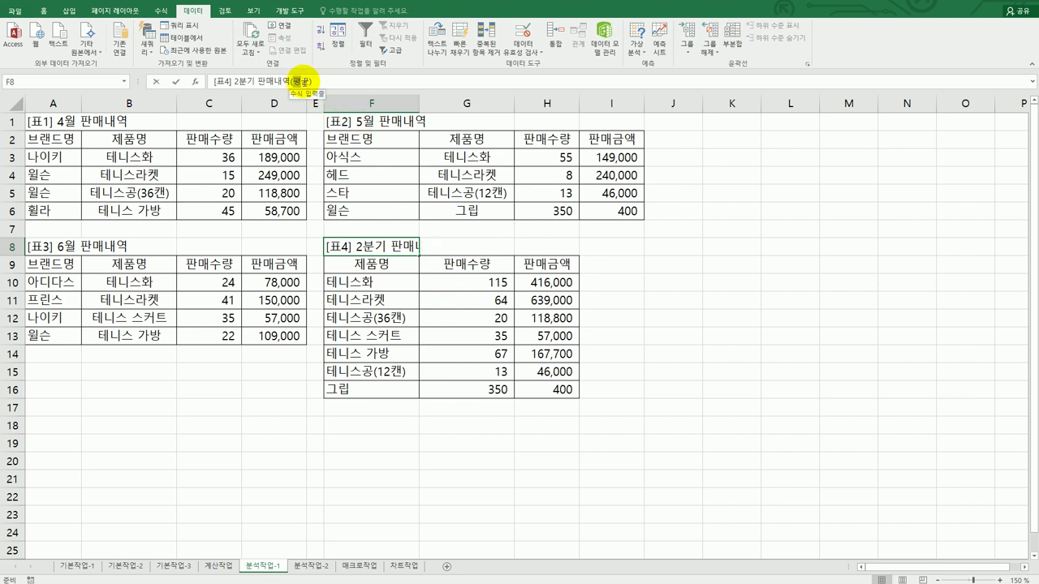
double_click(306, 82)
text(gk)
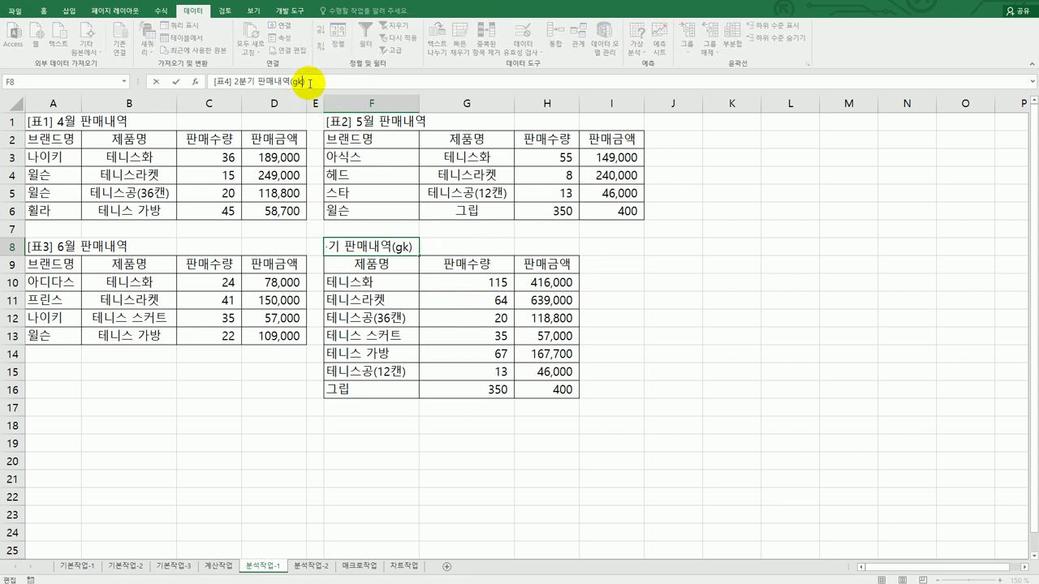
key(BackSpace)
key(BackSpace)
text(합계)
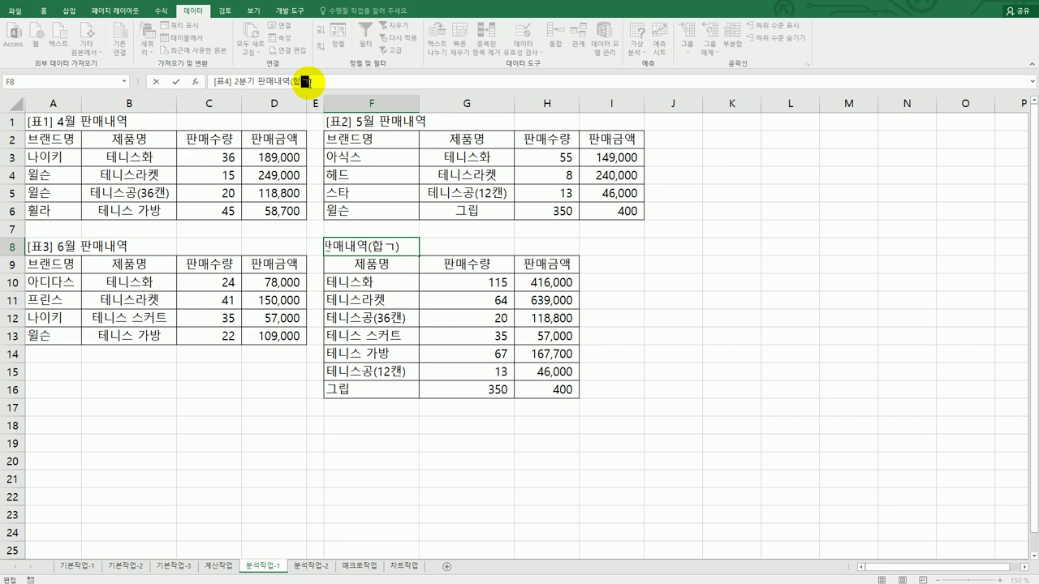
key(Return)
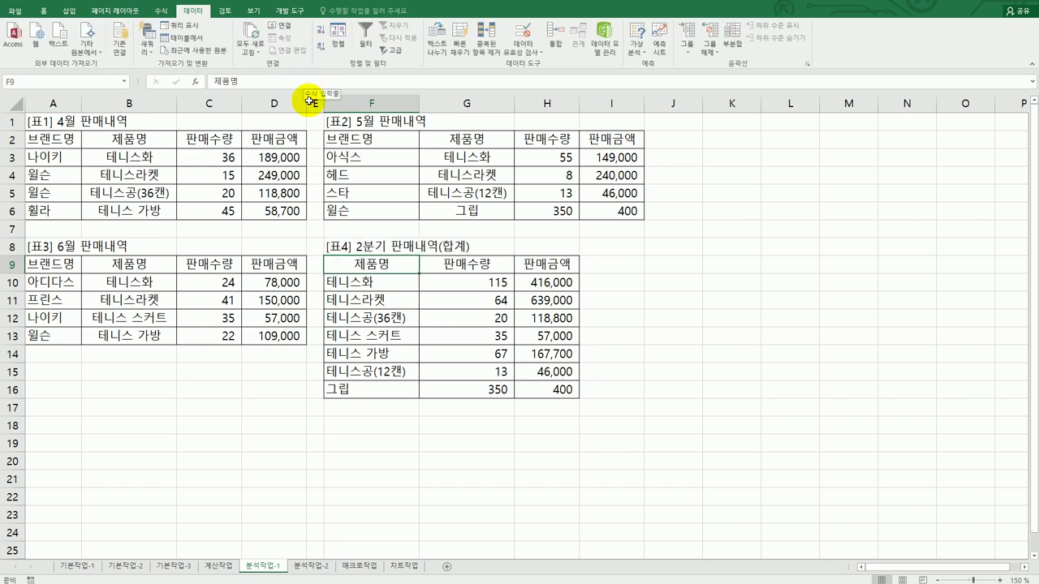
Step: Open the 분석작업-2 sheet and check the exam task on the data table for F5:J9
click(310, 566)
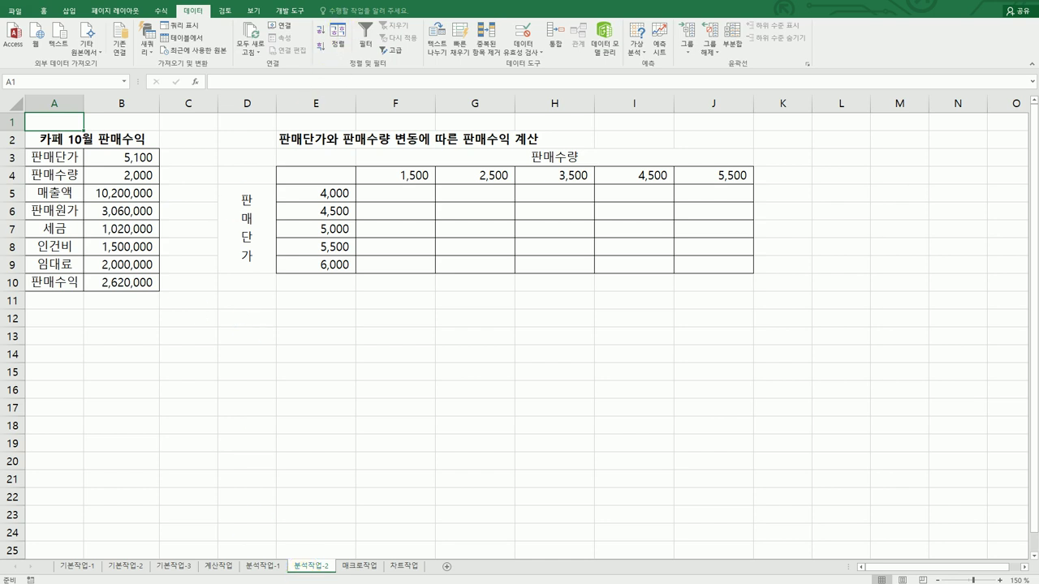
key(alt+Tab)
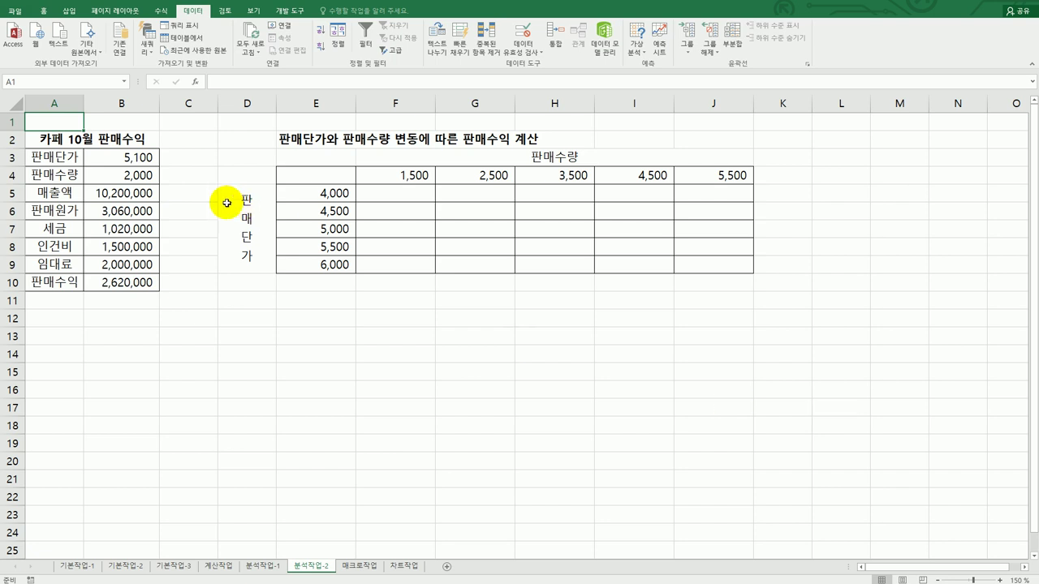
Step: Examine the formulas in B3:B10, the 판매단가 and 판매수량 input values, and the data table's result range F5:J9
click(139, 158)
click(133, 174)
click(128, 190)
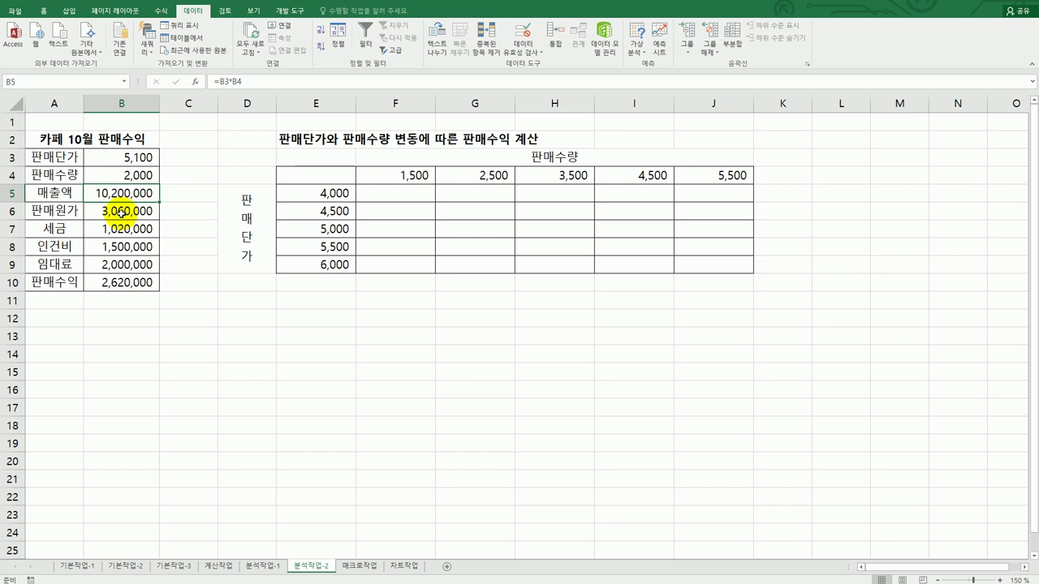
click(120, 214)
click(120, 228)
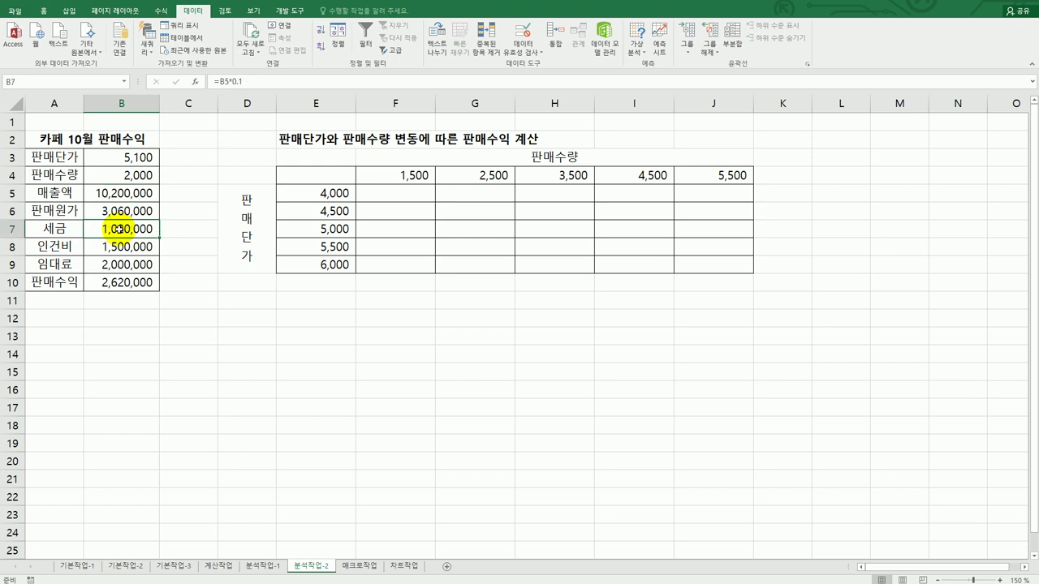
click(120, 247)
click(118, 264)
click(112, 282)
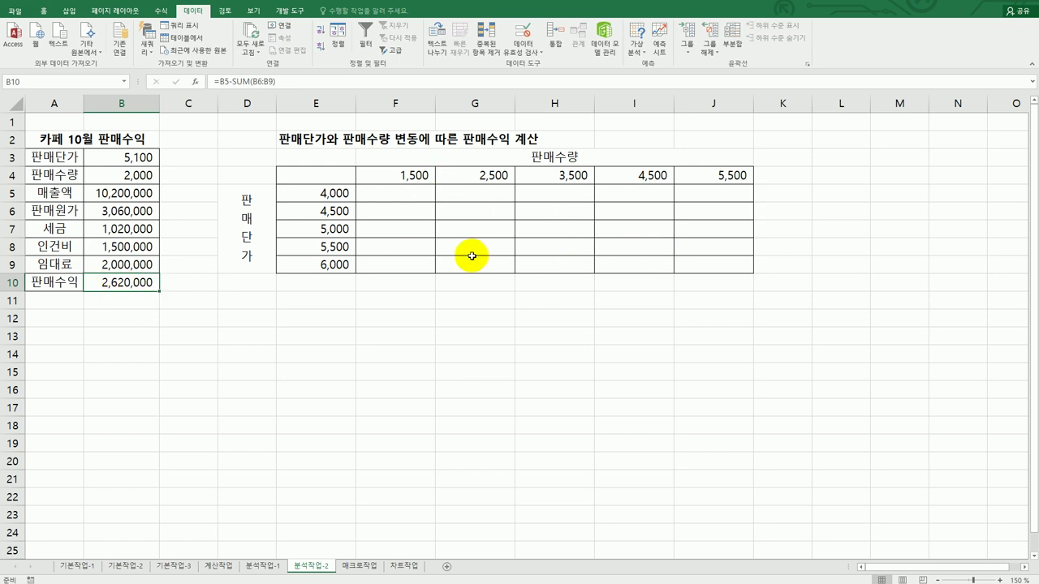
drag(325, 193, 329, 271)
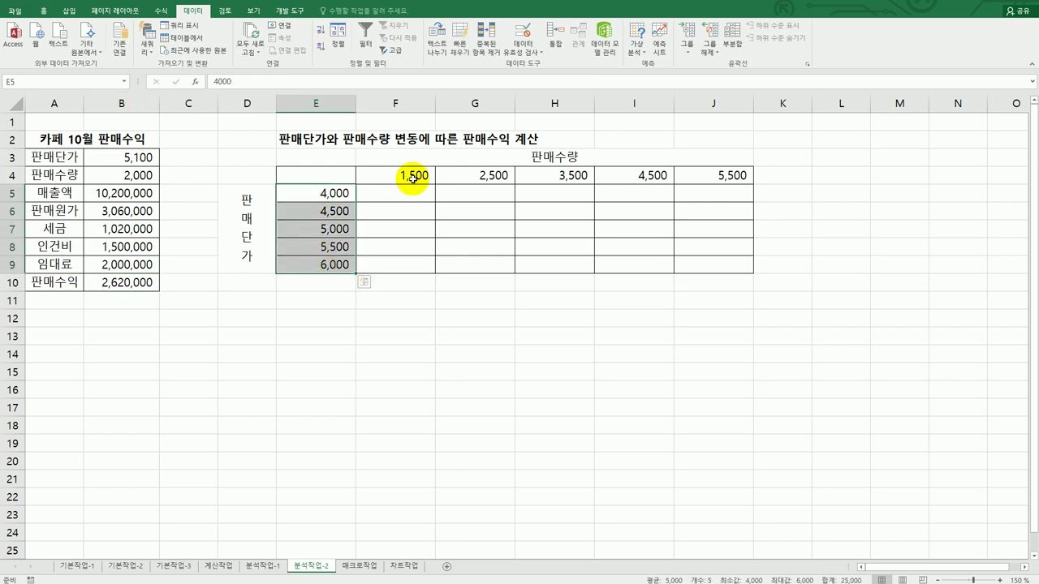
drag(408, 174, 723, 175)
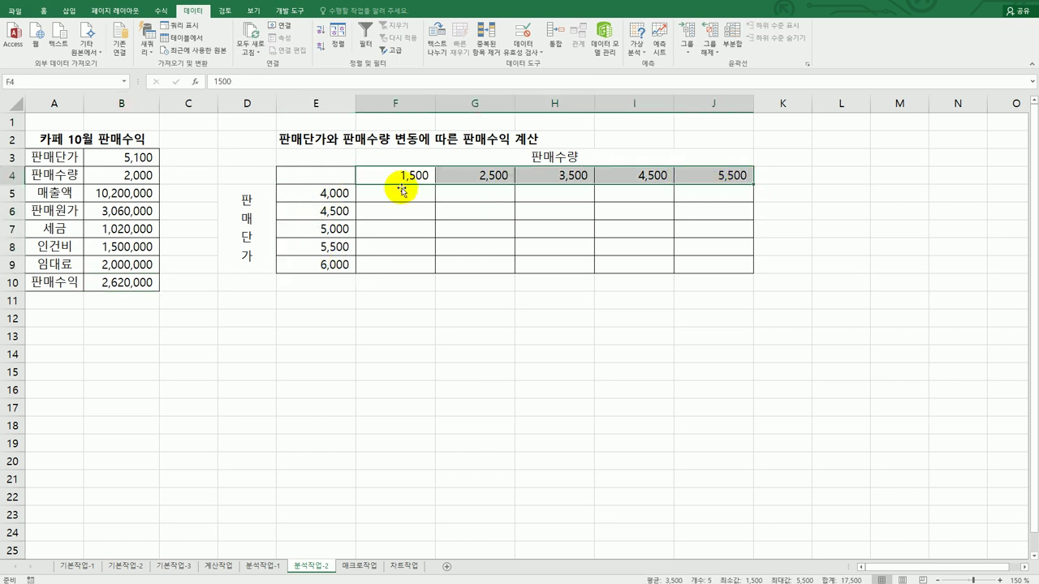
click(121, 282)
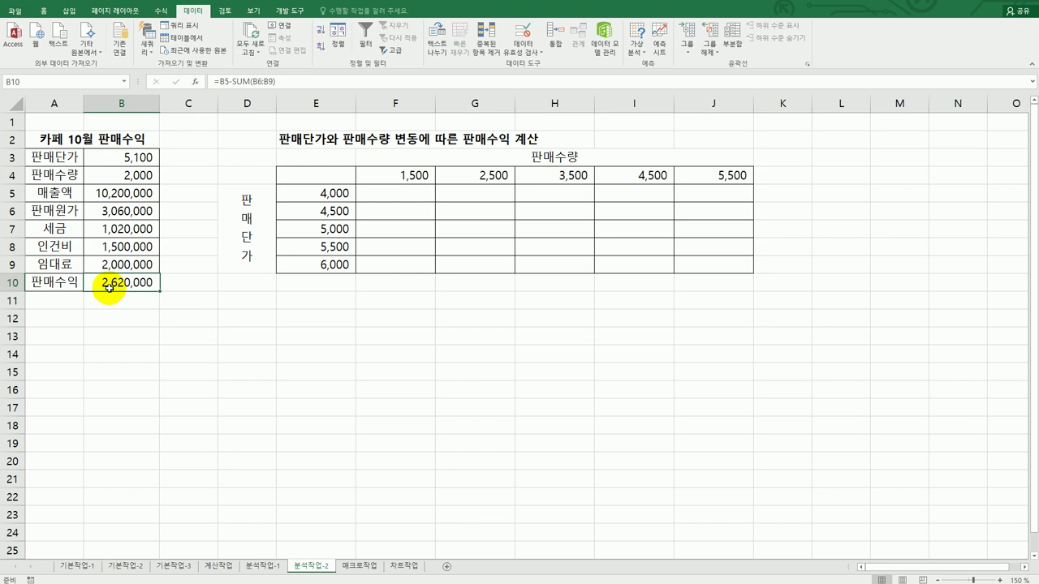
click(405, 197)
drag(405, 197, 726, 264)
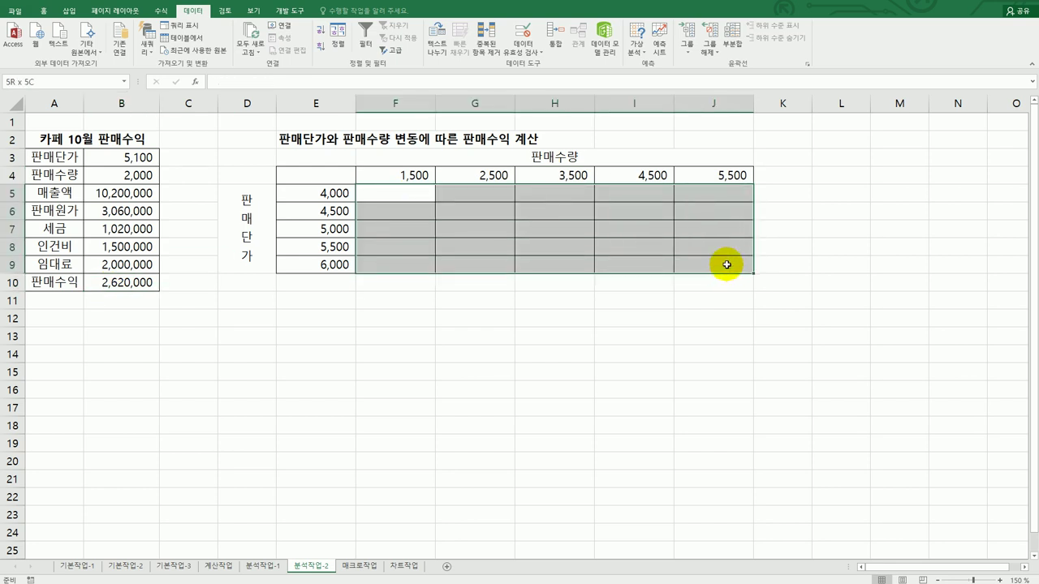
Step: Link the data table's corner cell E4 to the 판매수익 result with =B10
click(322, 180)
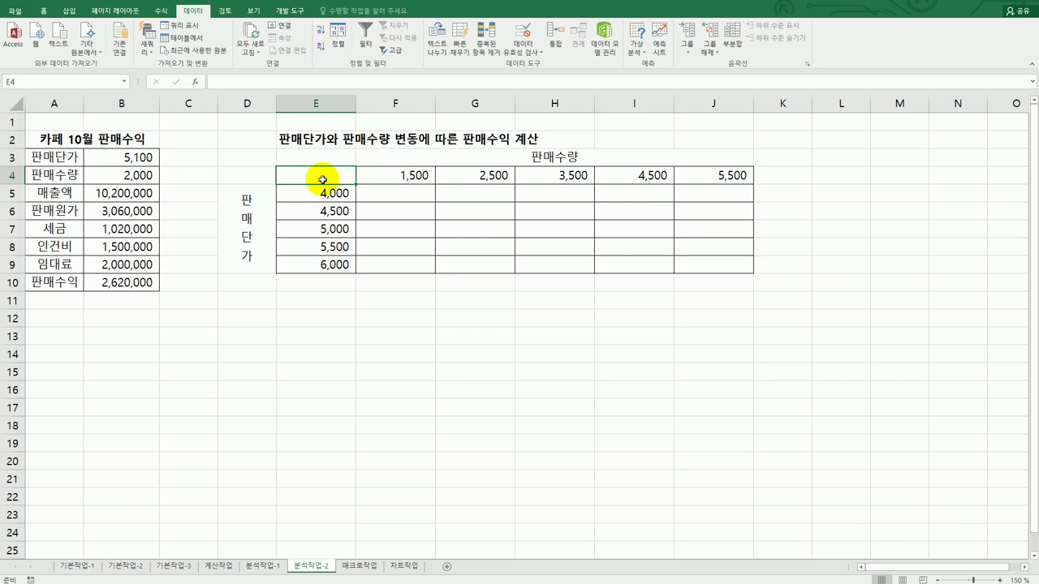
text(=)
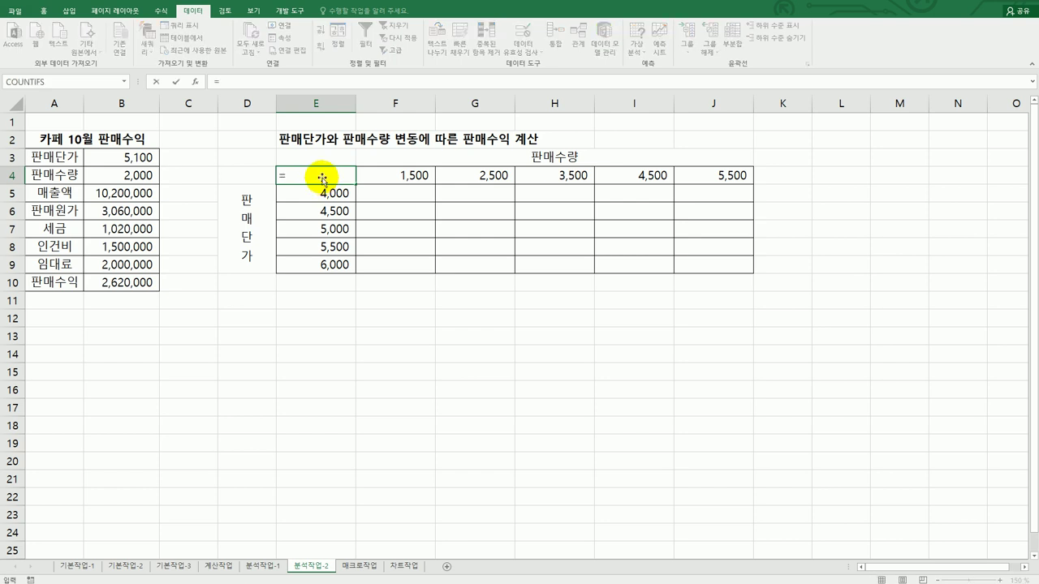
click(111, 281)
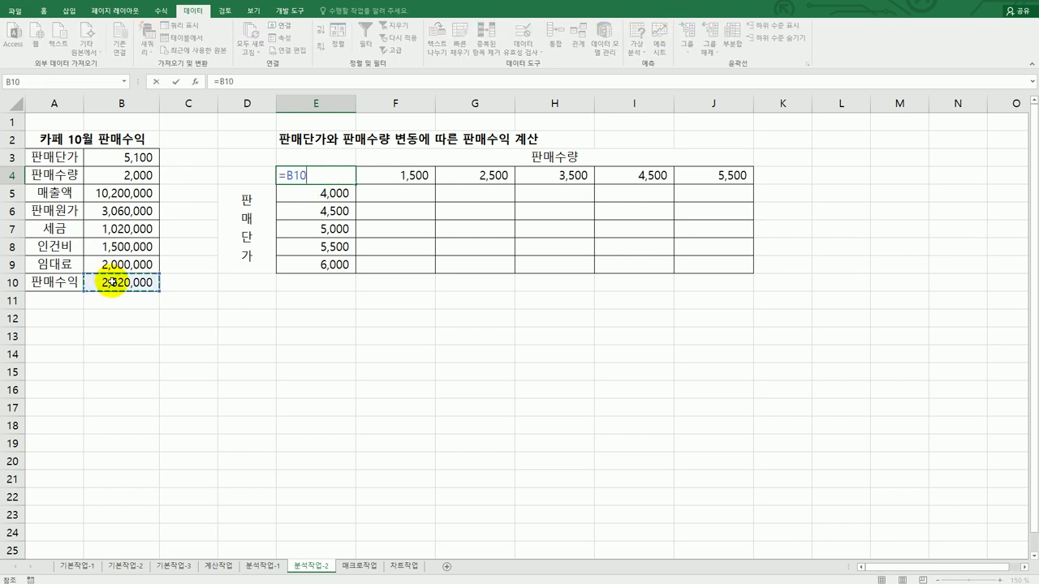
key(Return)
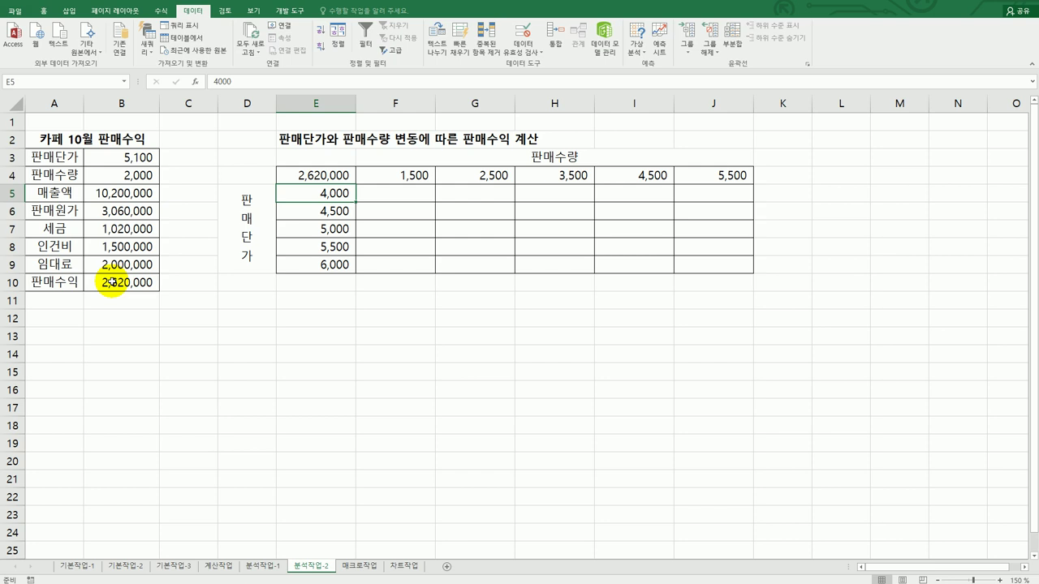
Step: Create a what-if data table over E4:J9 with B4 as the row input cell and B3 as the column input cell
click(325, 175)
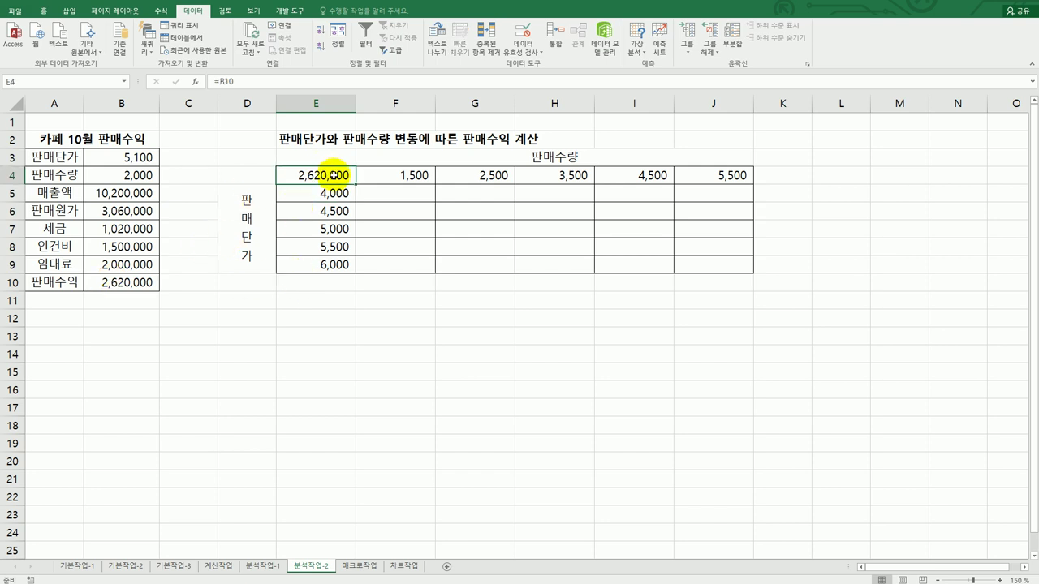
mouse_move(333, 175)
mouse_down()
mouse_move(524, 199)
mouse_move(687, 239)
mouse_move(698, 257)
mouse_up()
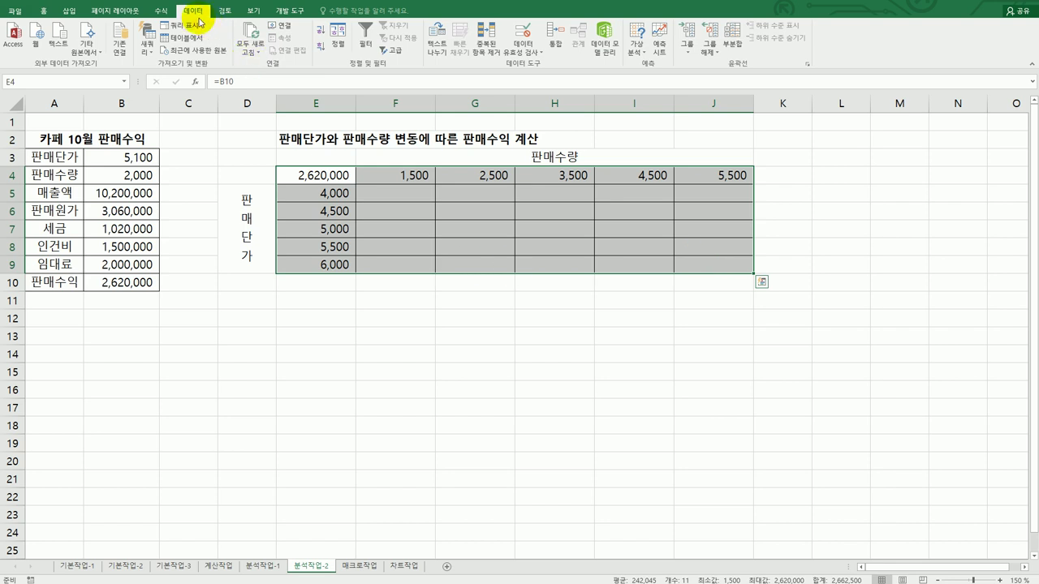
click(638, 49)
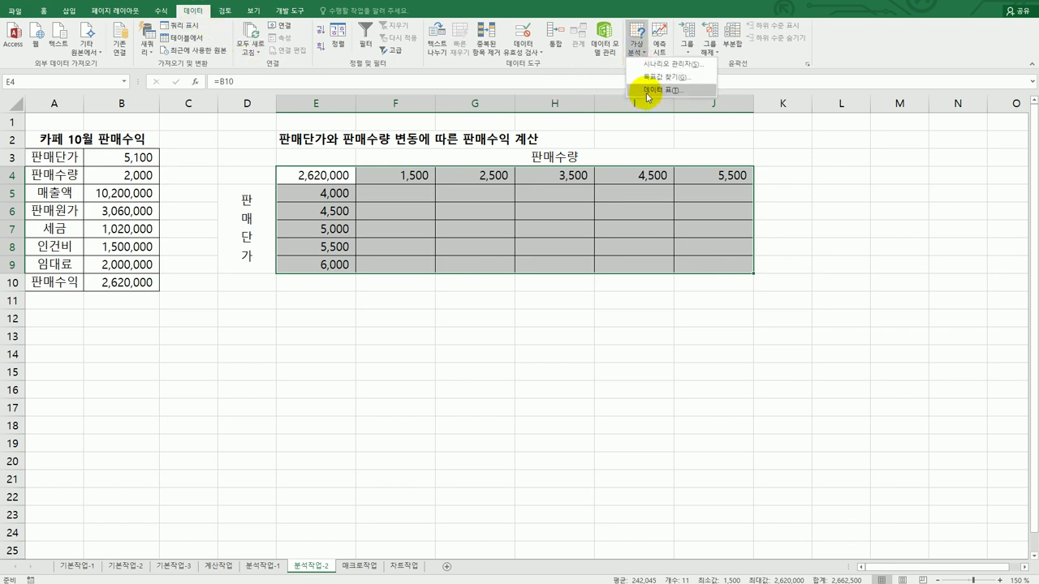
click(646, 92)
drag(782, 270, 450, 329)
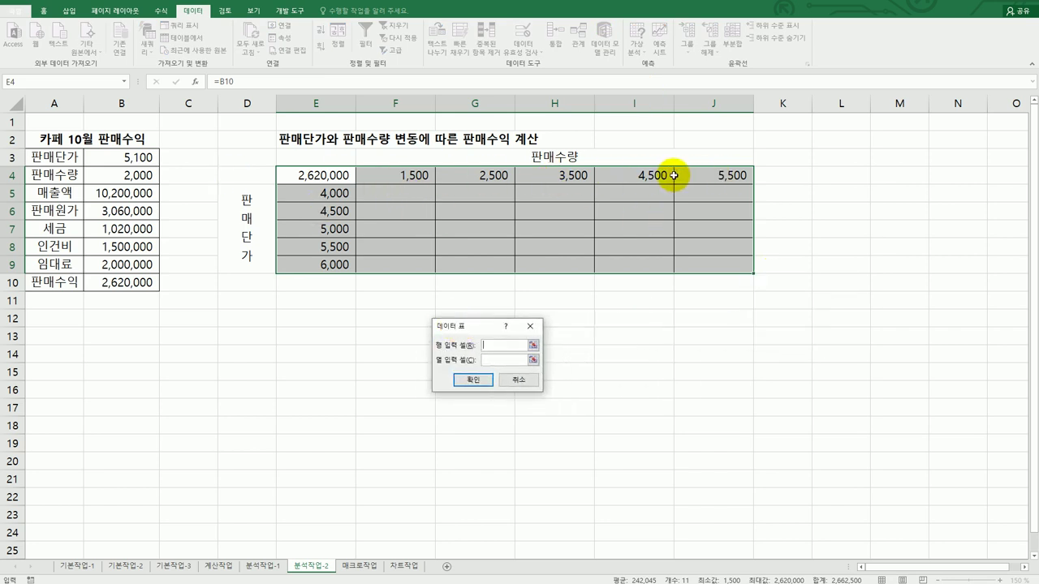
click(112, 175)
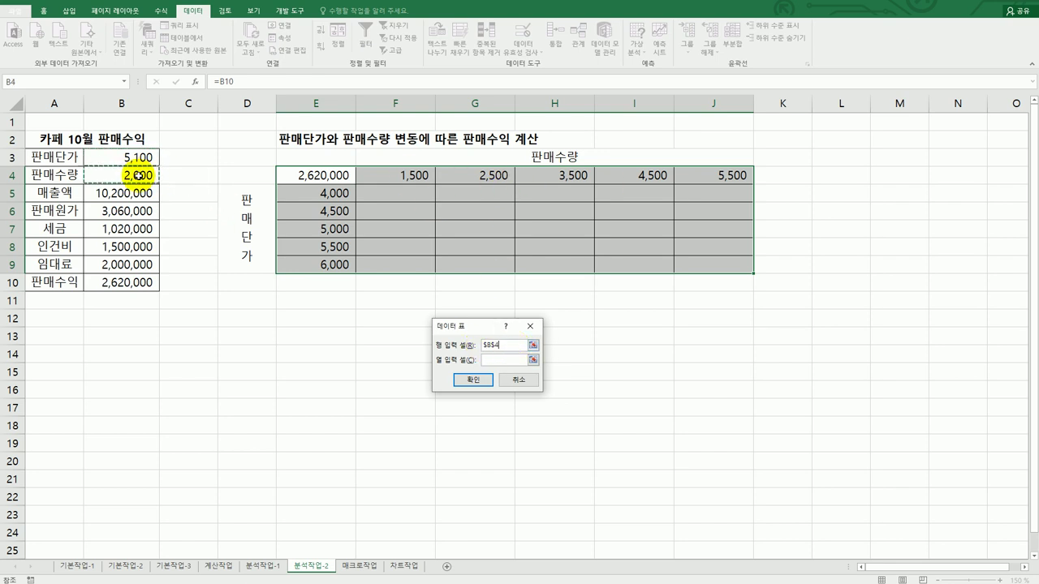
click(498, 362)
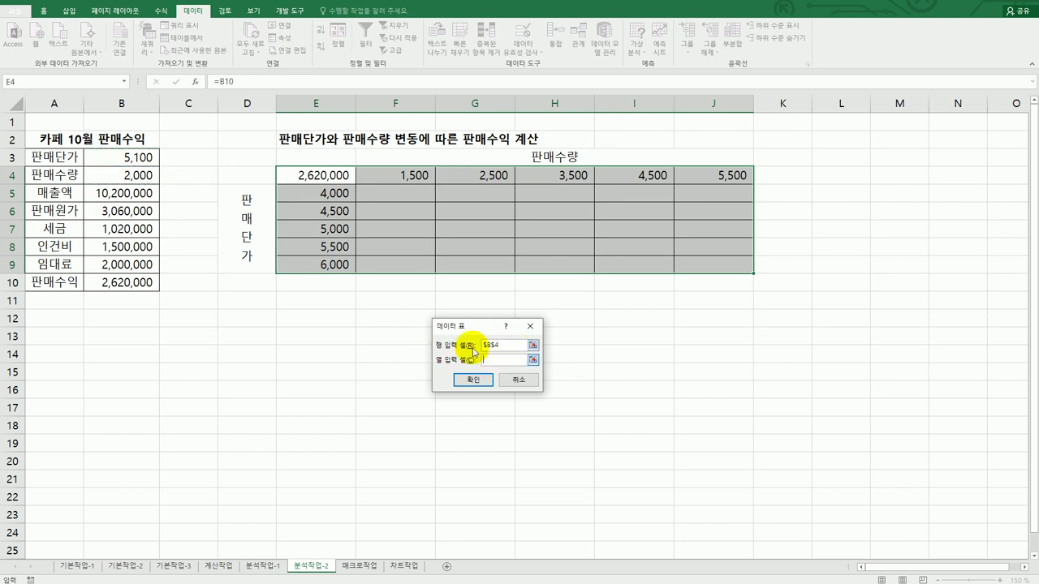
click(108, 156)
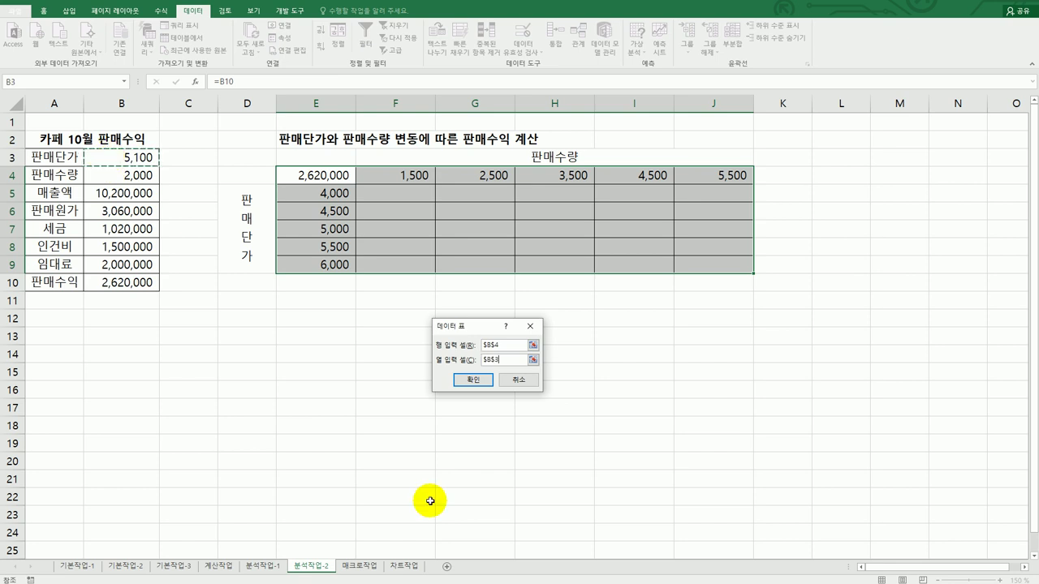
click(486, 379)
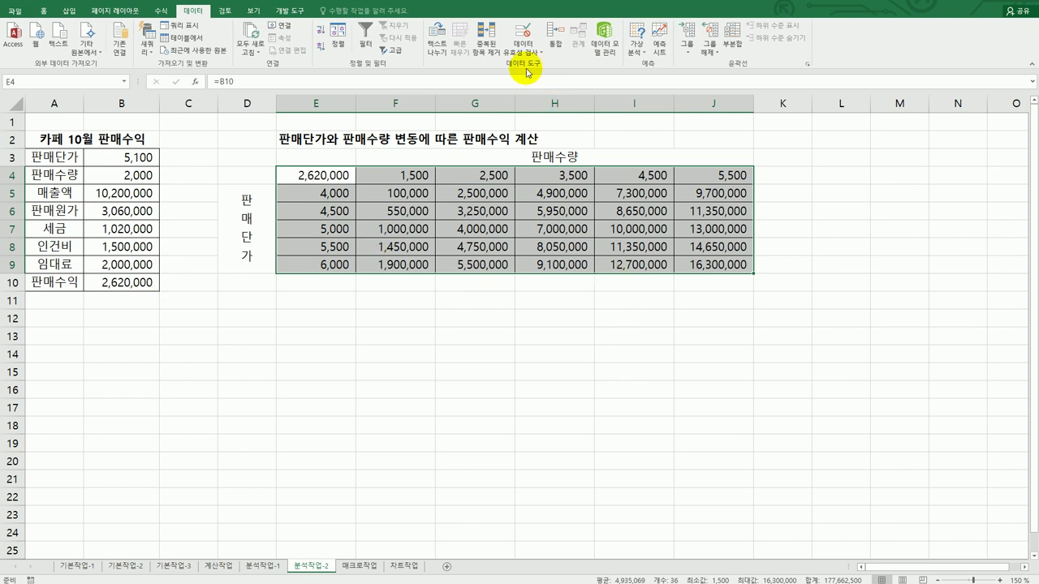
Step: Open the 매크로작업 sheet and read the exam tasks for the 합계 and 서식 macros
click(369, 569)
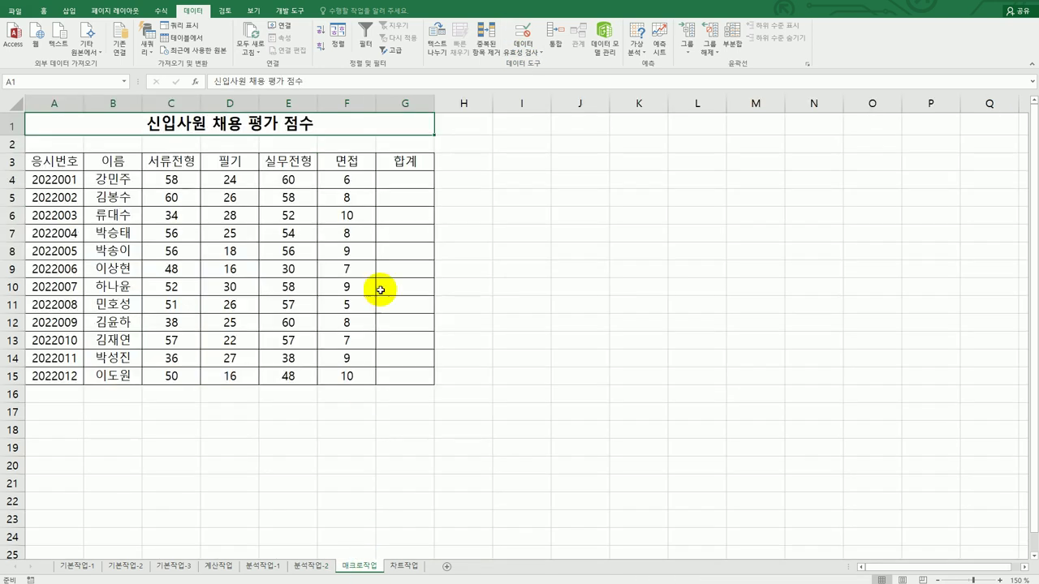
key(alt+Tab)
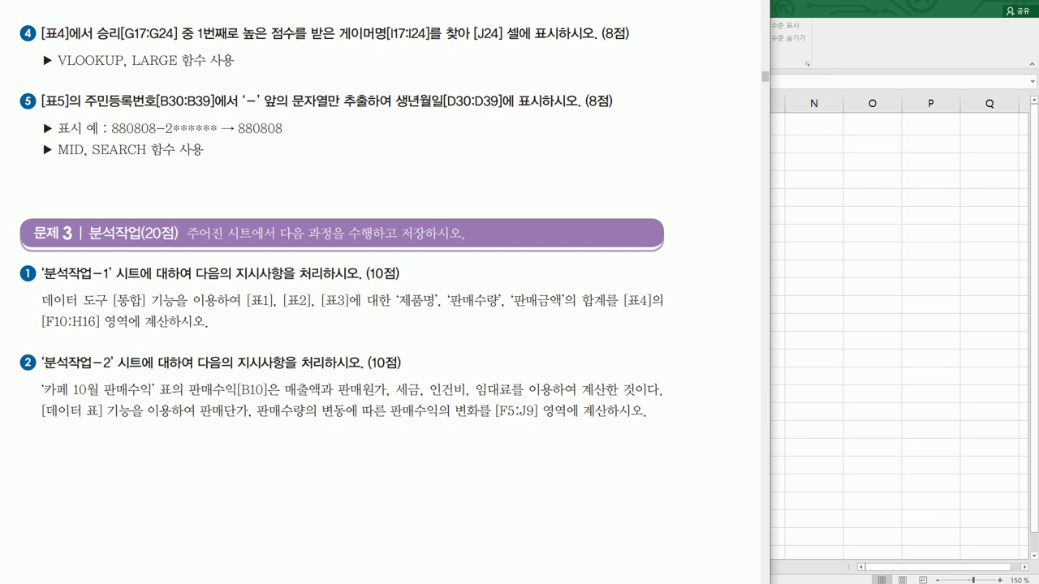
scroll(755, 138, down, 5)
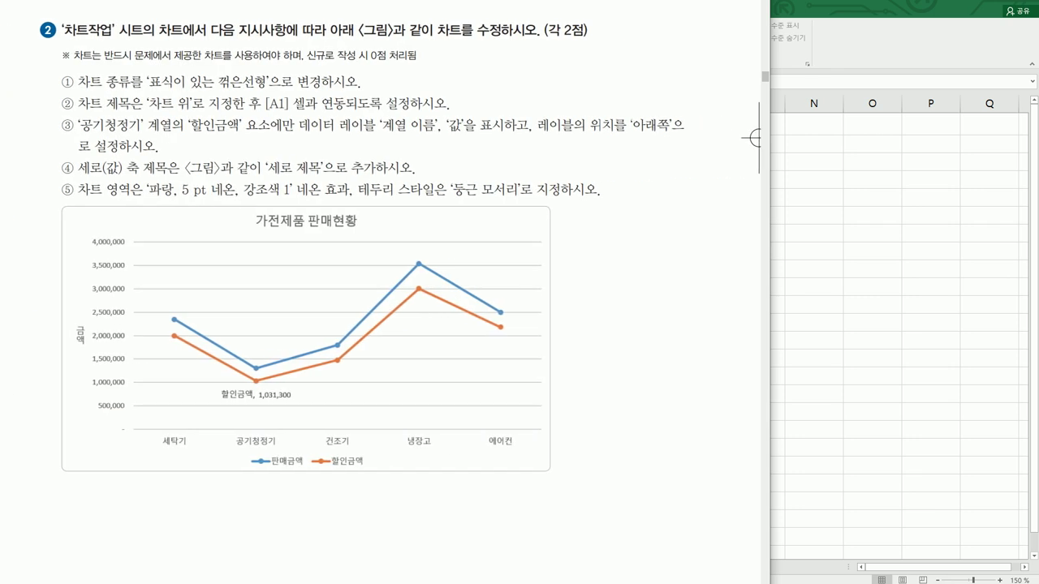
scroll(758, 436, up, 3)
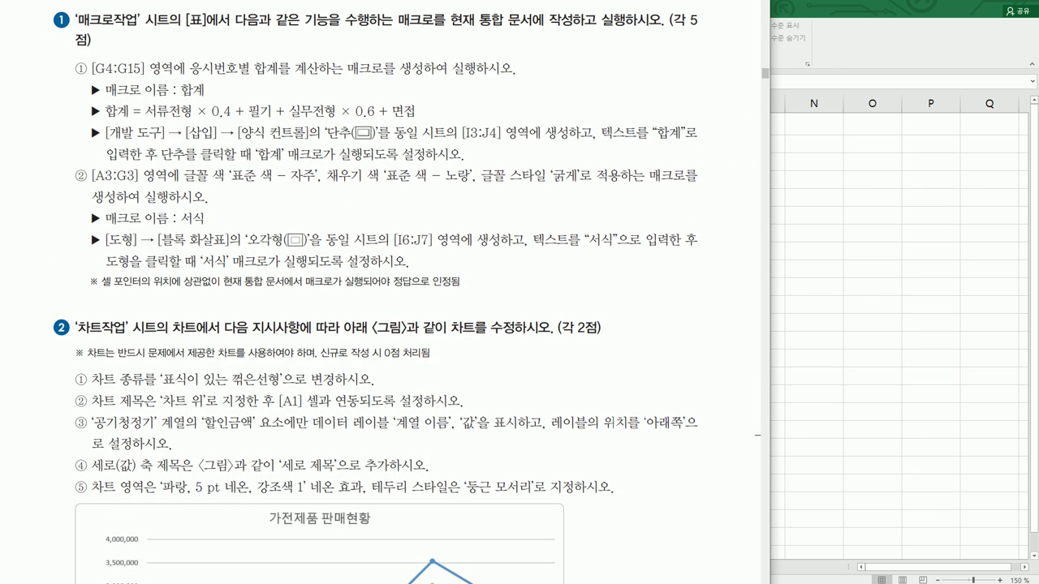
scroll(756, 435, up, 2)
scroll(757, 436, down, 2)
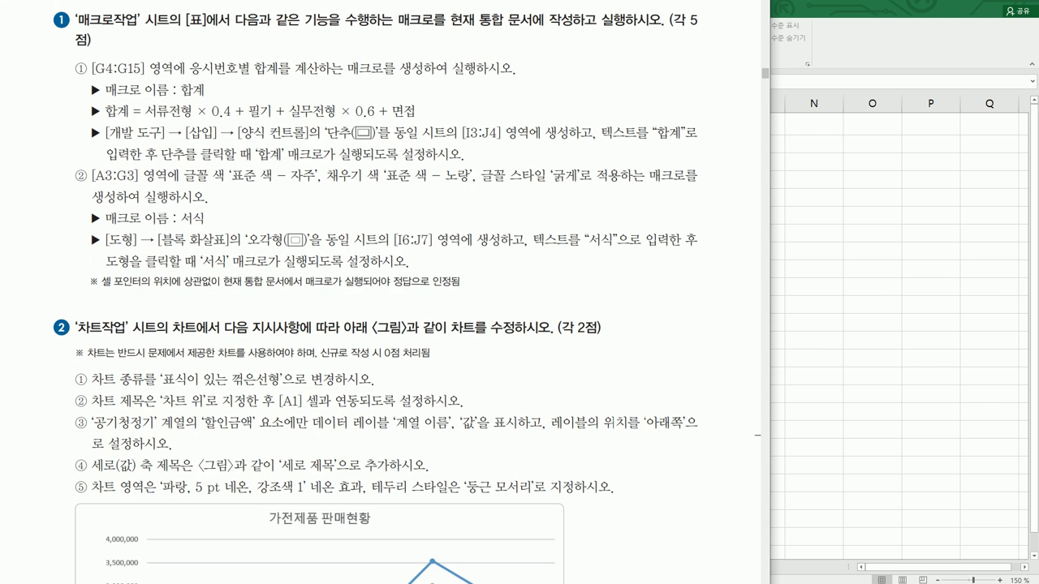
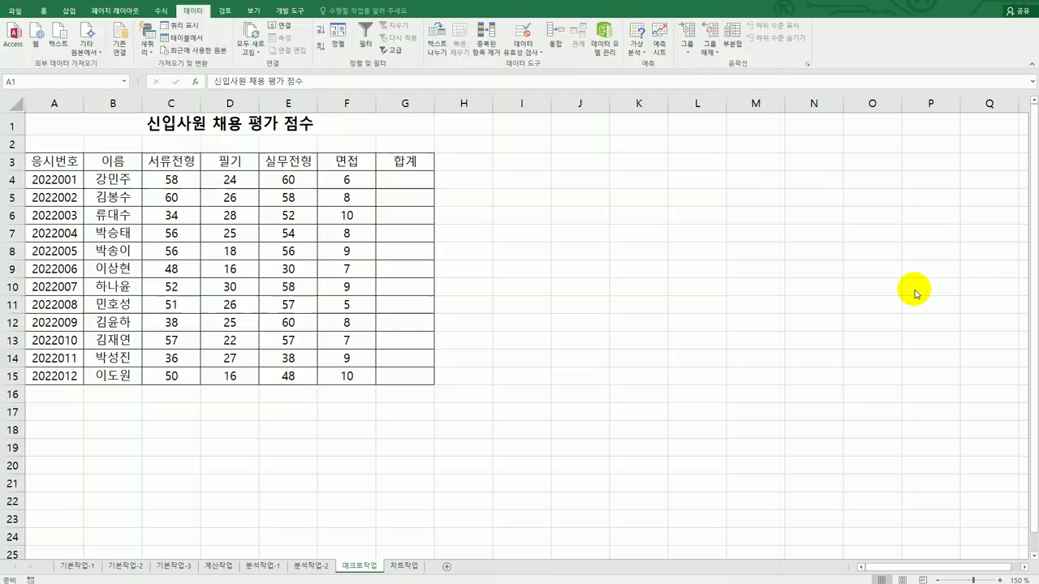
key(alt+Tab)
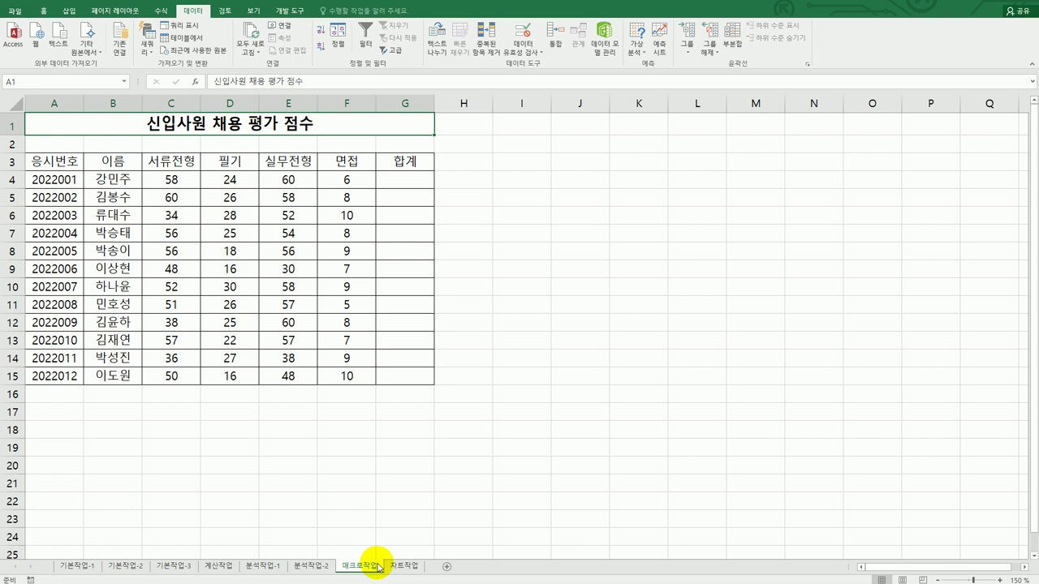
Step: Insert a form-control button covering I3:J4 on the 매크로작업 sheet, checking the exam's control type and range
click(289, 11)
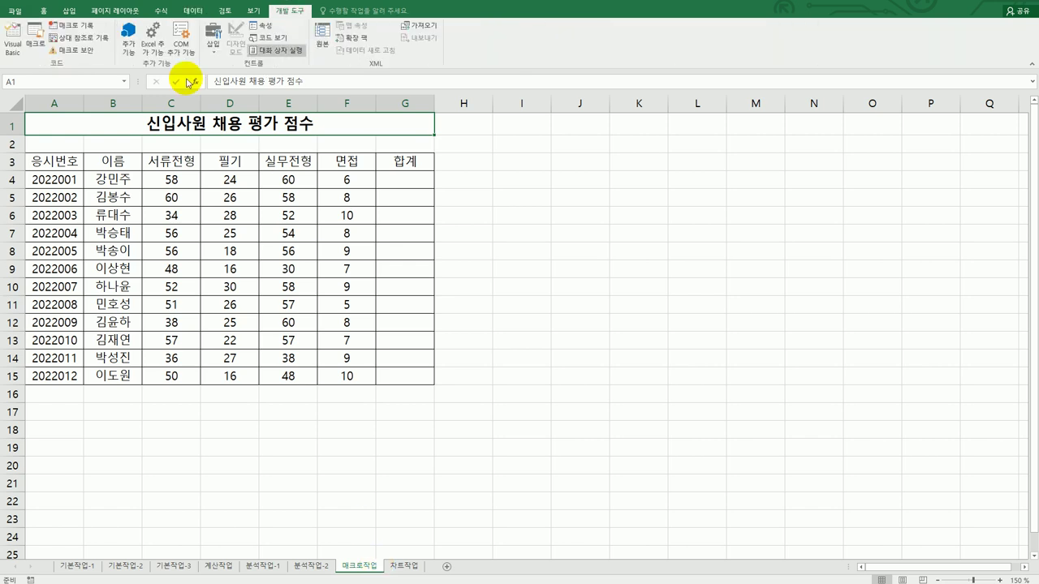
click(212, 39)
click(202, 70)
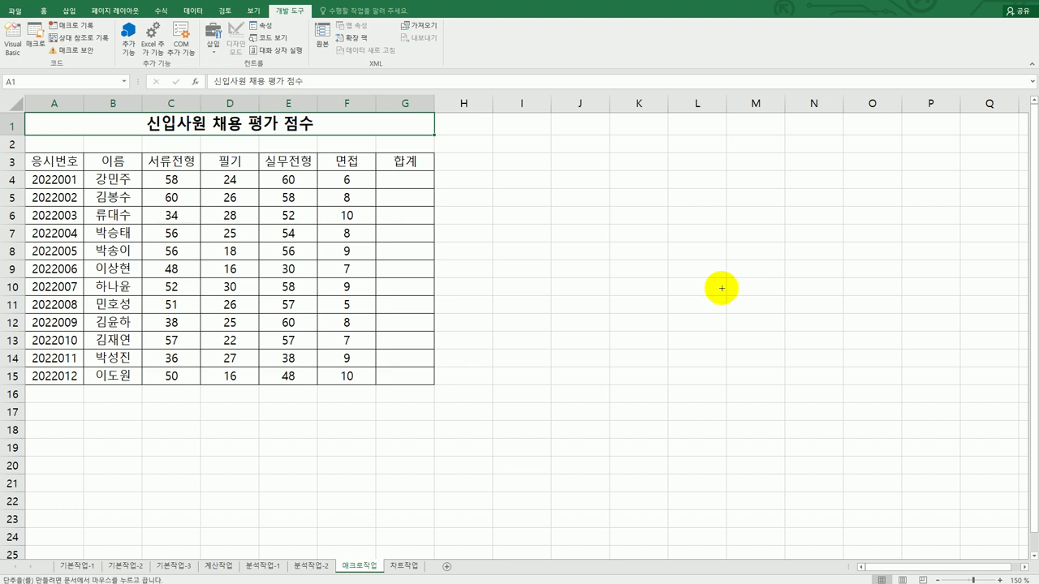
key(alt+Tab)
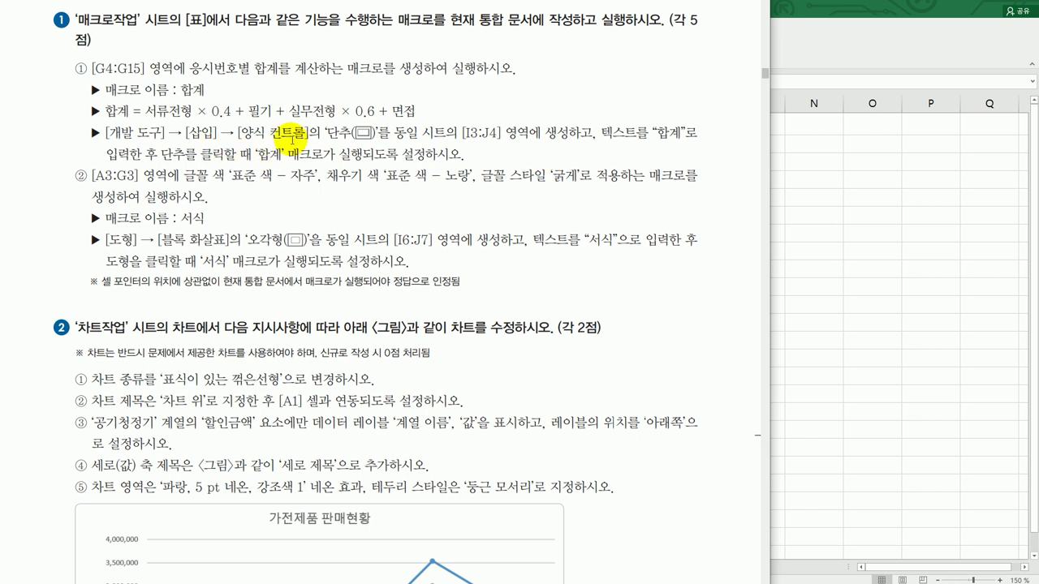
click(859, 37)
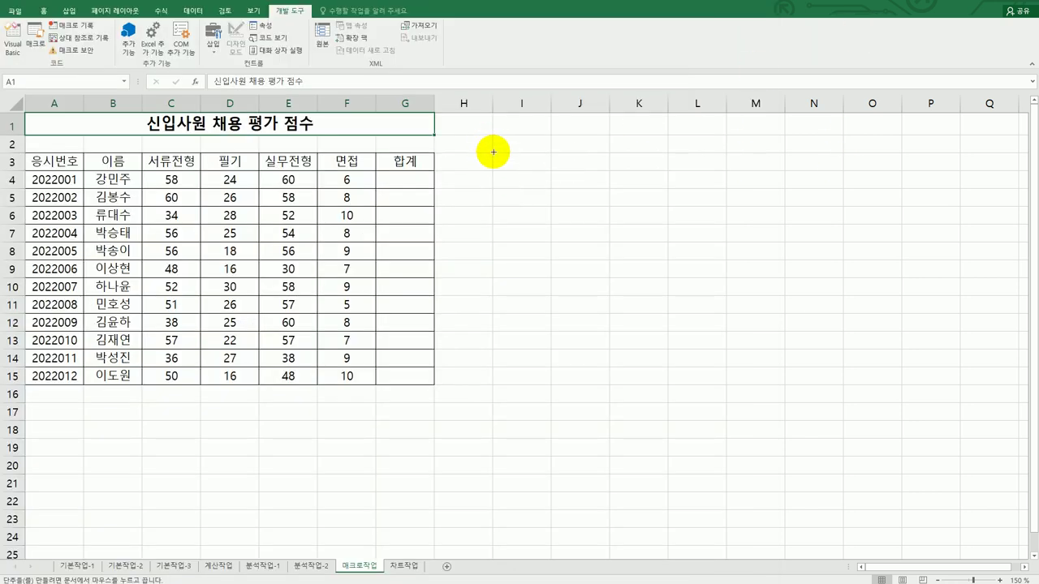
drag(493, 152, 600, 185)
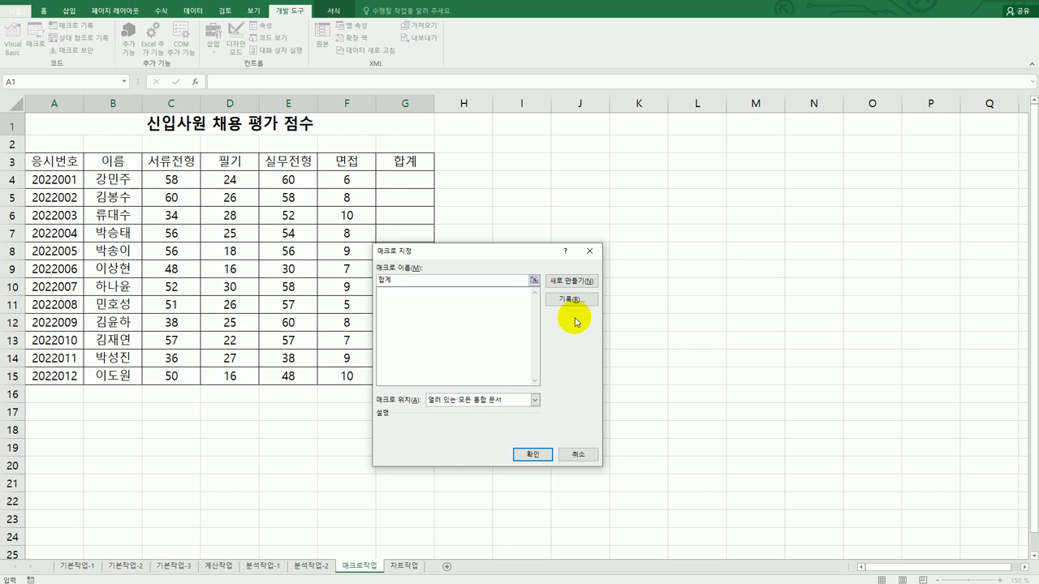
Step: Start recording the button's macro under the name 합계, stored in 현재 통합 문서
click(571, 299)
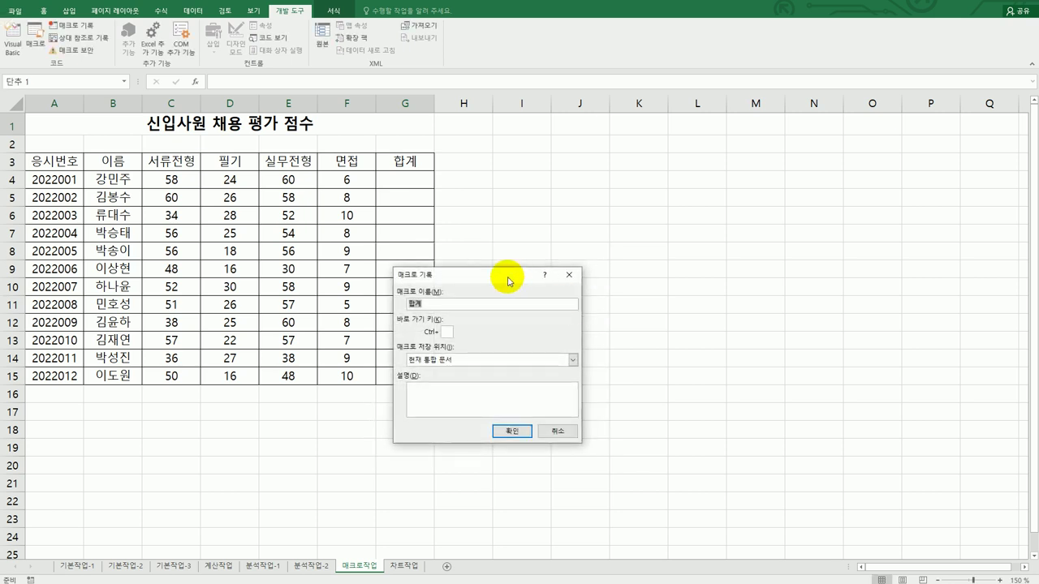
drag(497, 276, 590, 225)
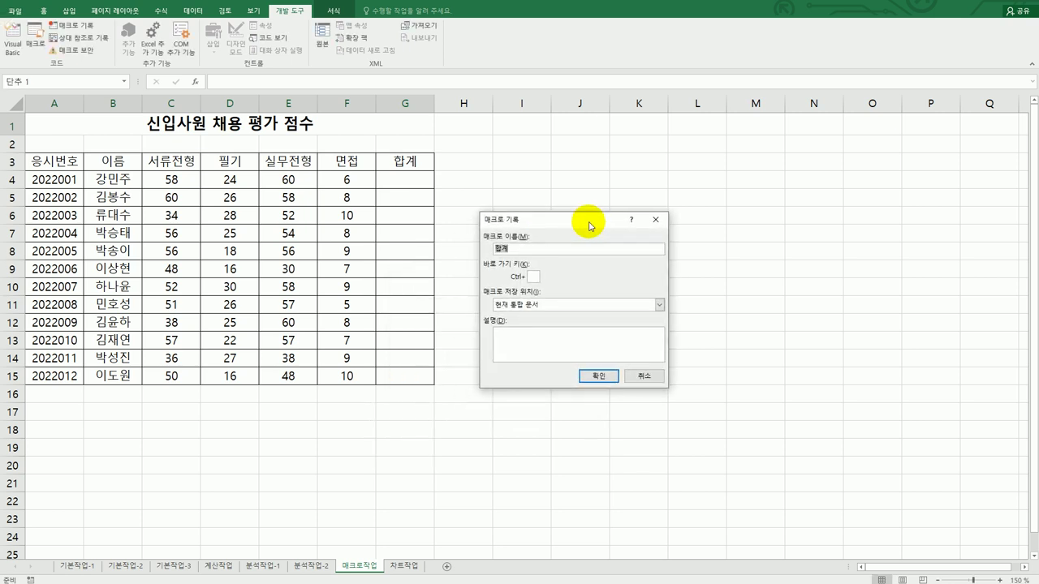
click(579, 378)
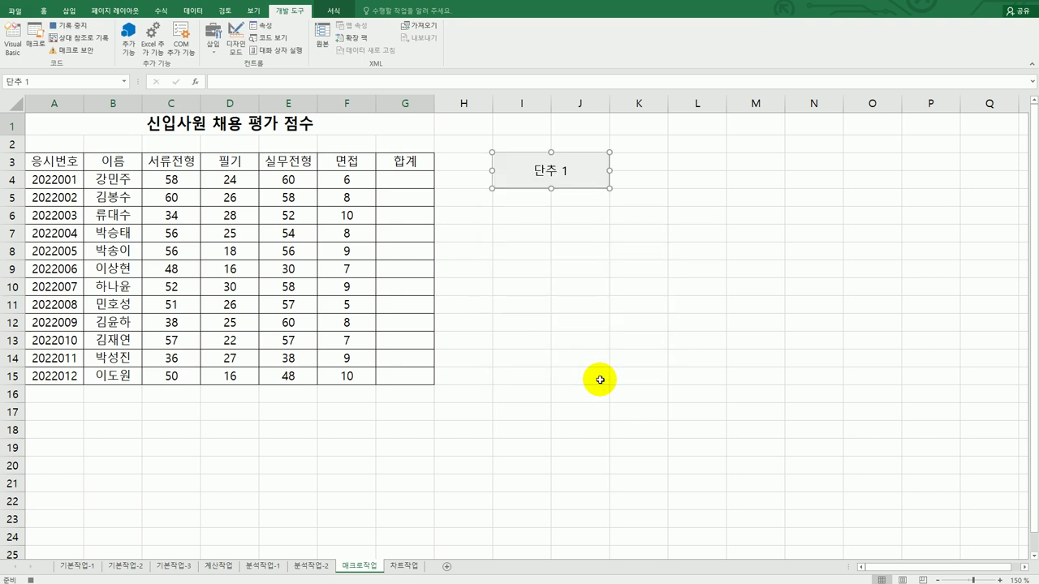
Step: Enter the formula =C4*0.4+D4+E4*0.6+F4 in cell G4 to compute the first applicant's 합계
click(406, 180)
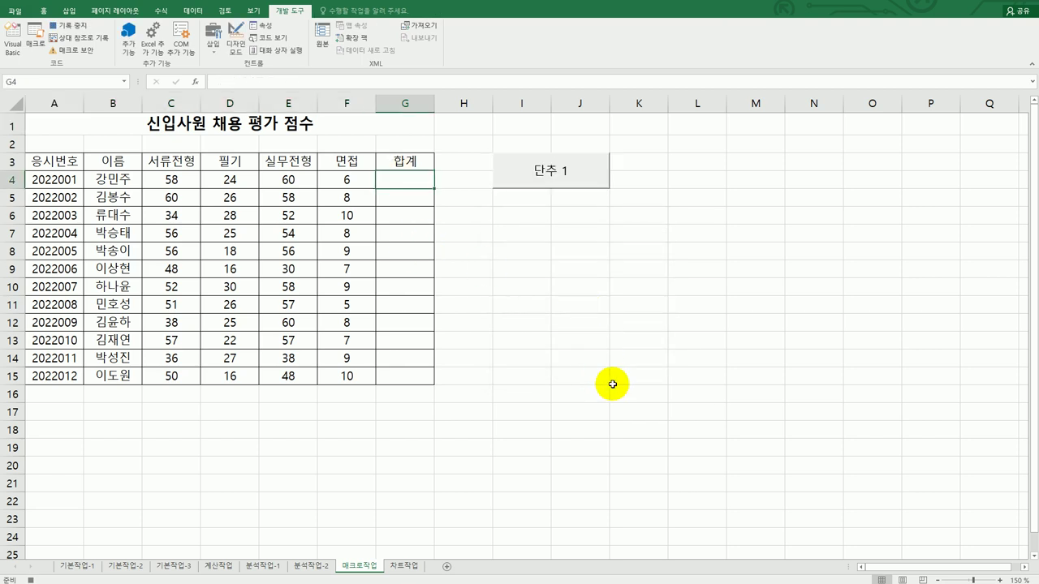
text(=)
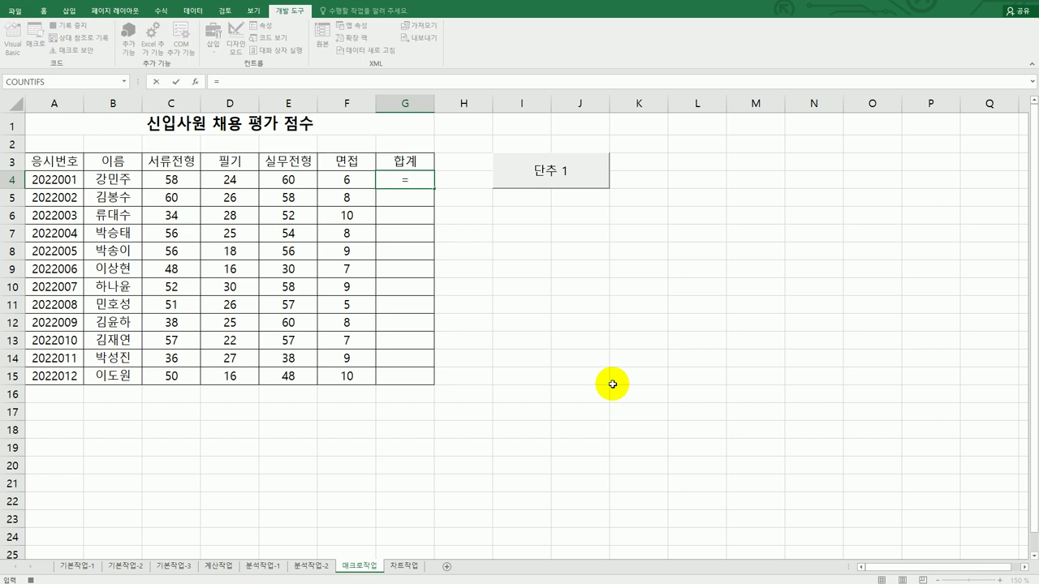
click(195, 184)
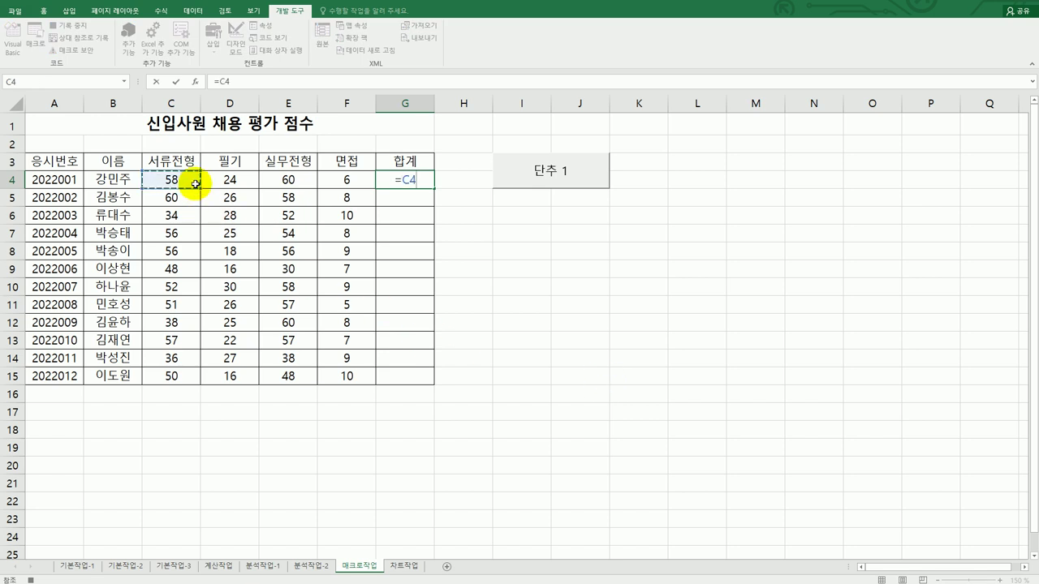
text(*0.4+)
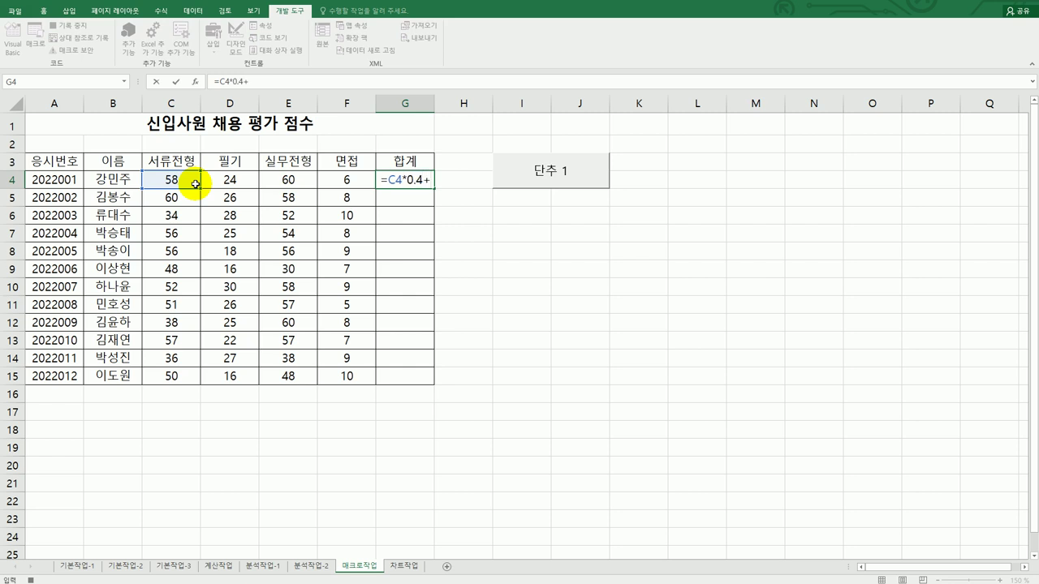
click(217, 181)
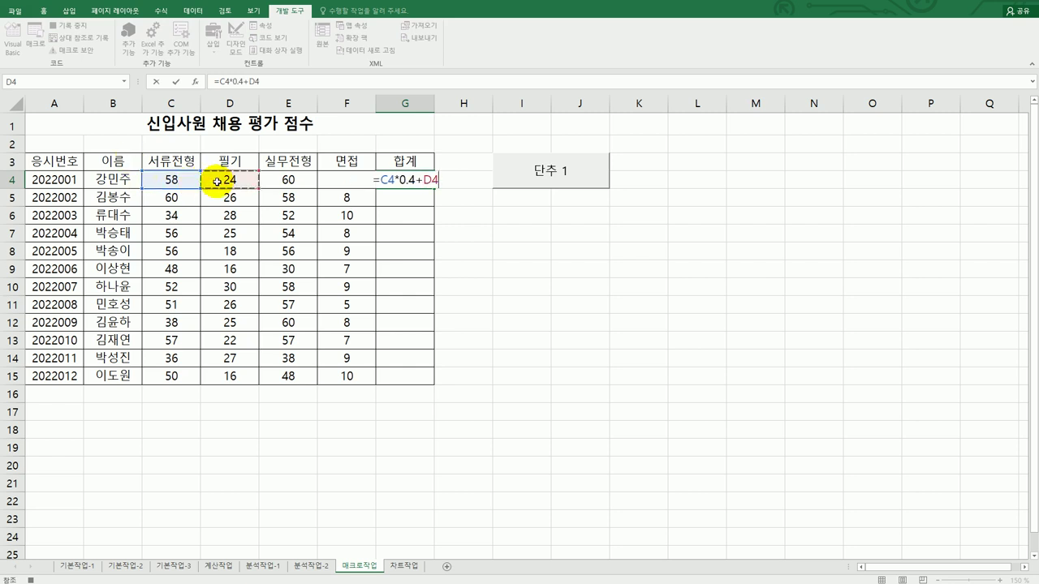
text(+)
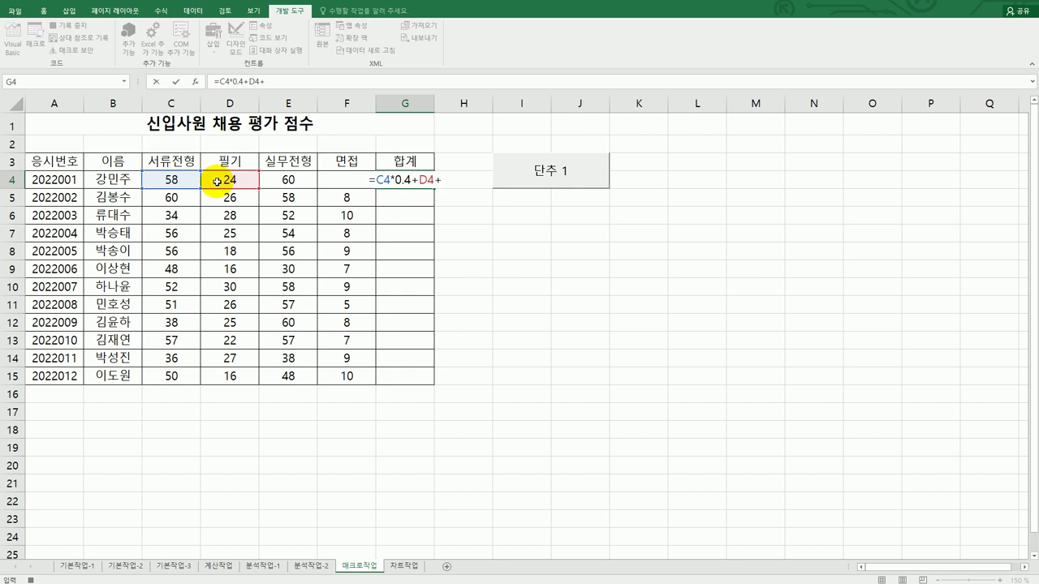
click(270, 175)
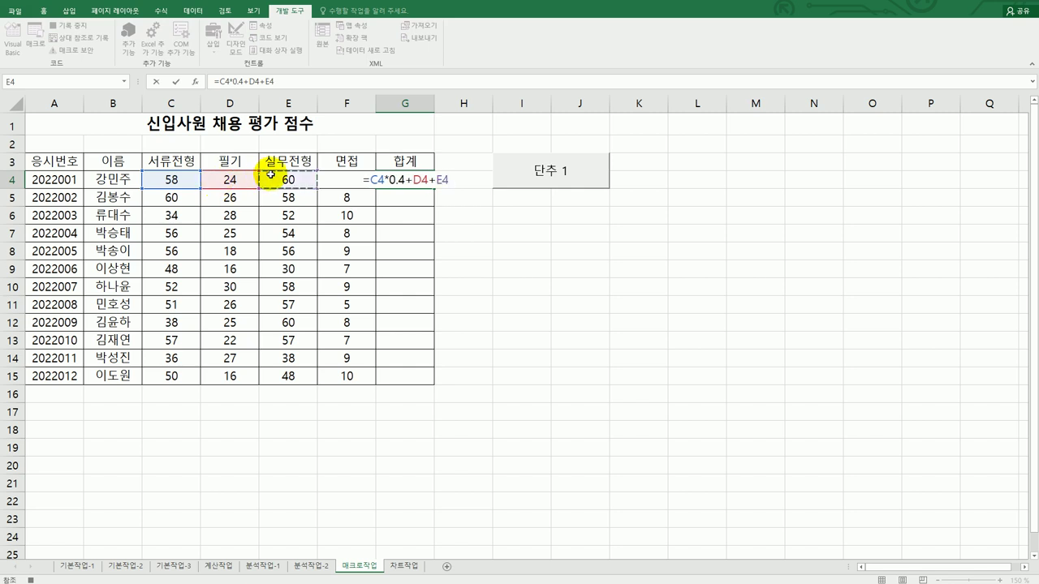
text(*0.)
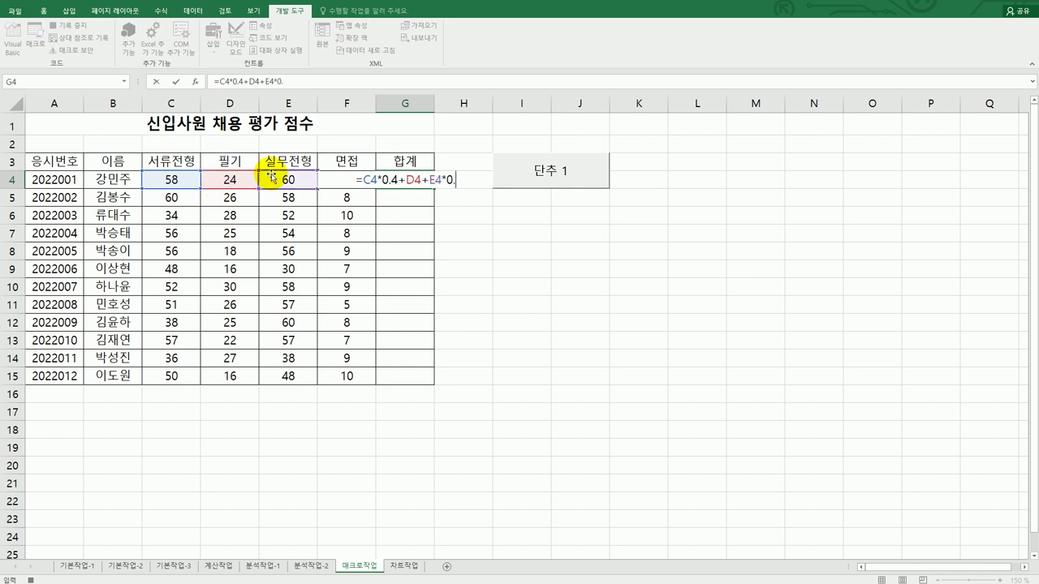
text(6+)
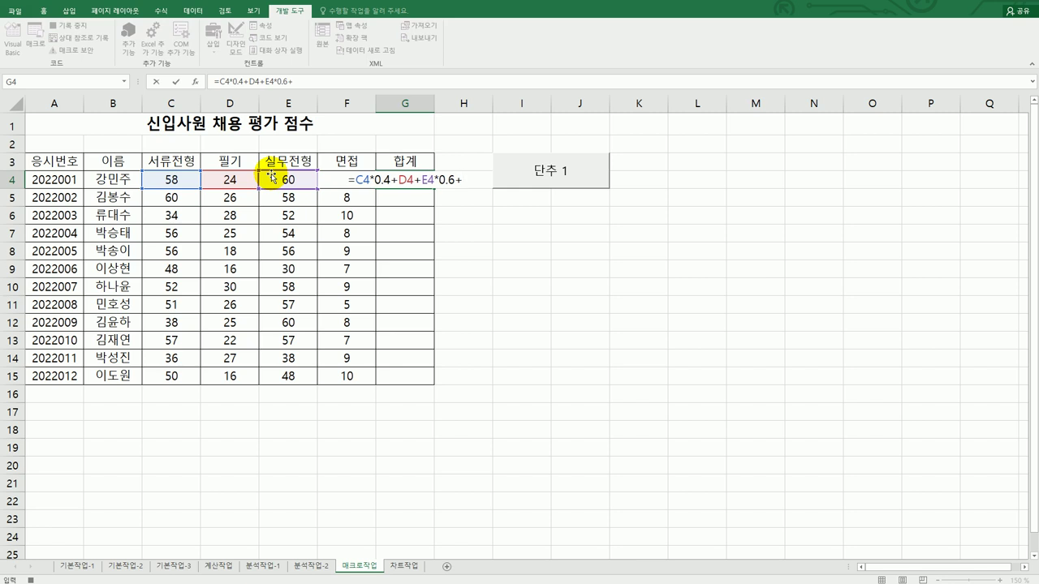
key(Left)
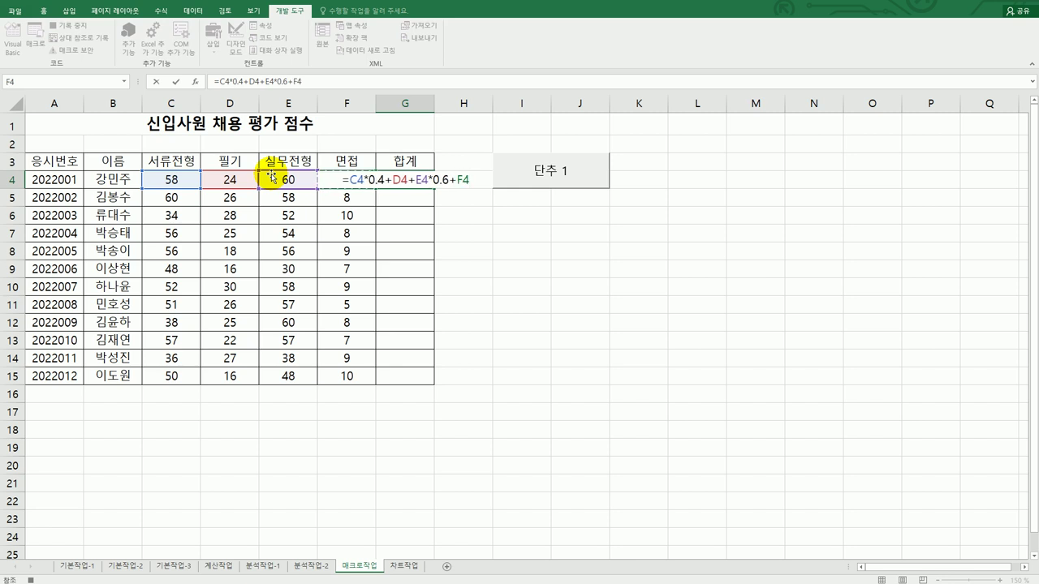
key(Return)
Step: Fill the G4 formula down through G15 and stop recording the 합계 macro
click(400, 177)
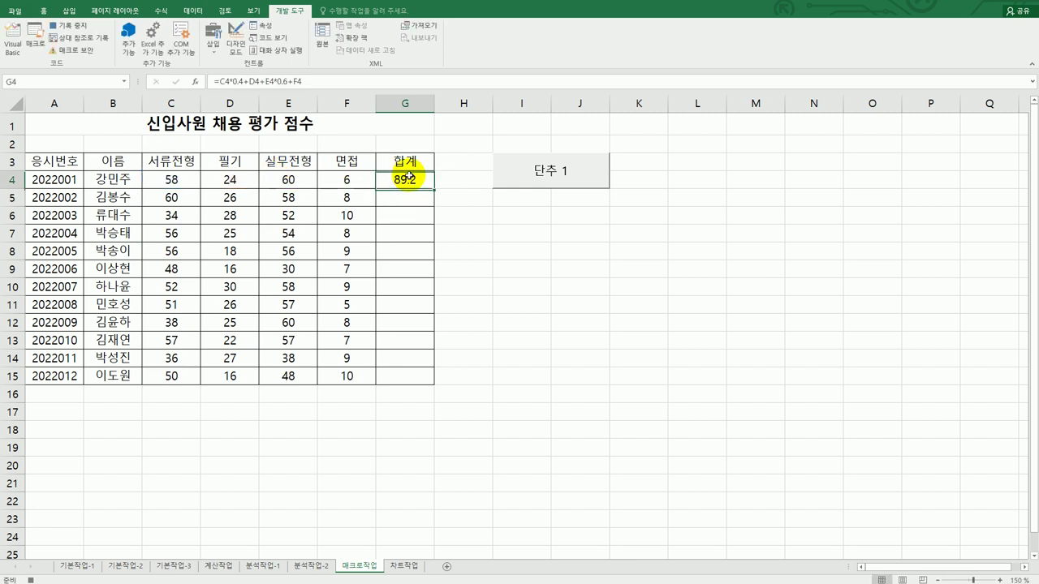
drag(435, 191, 427, 373)
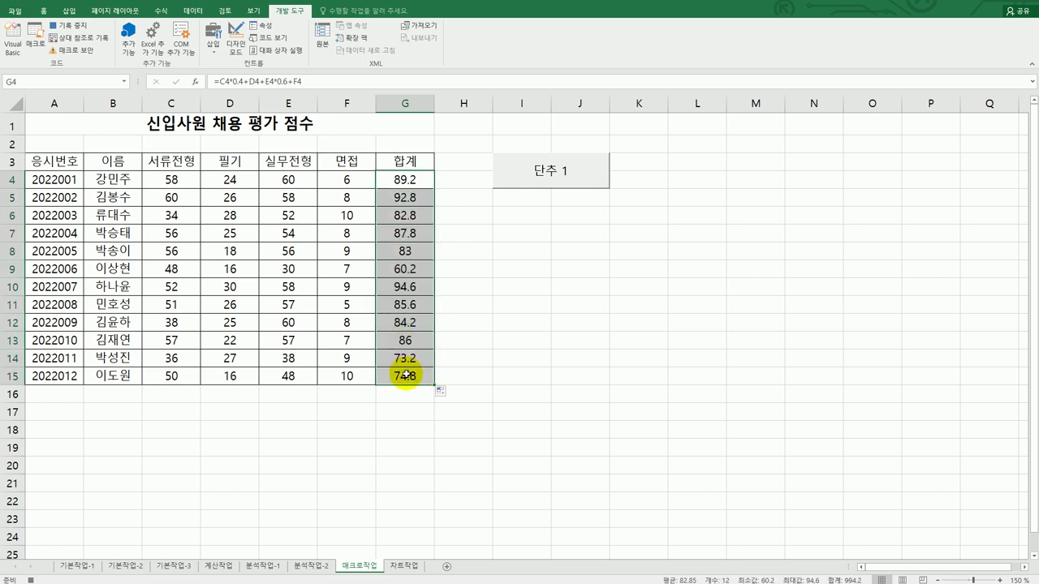
click(406, 374)
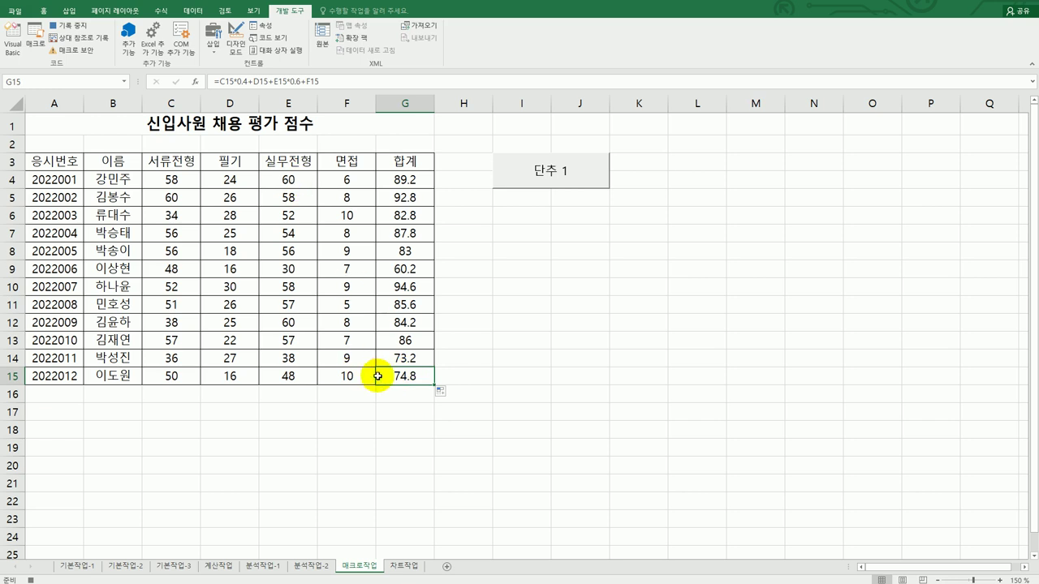
click(67, 30)
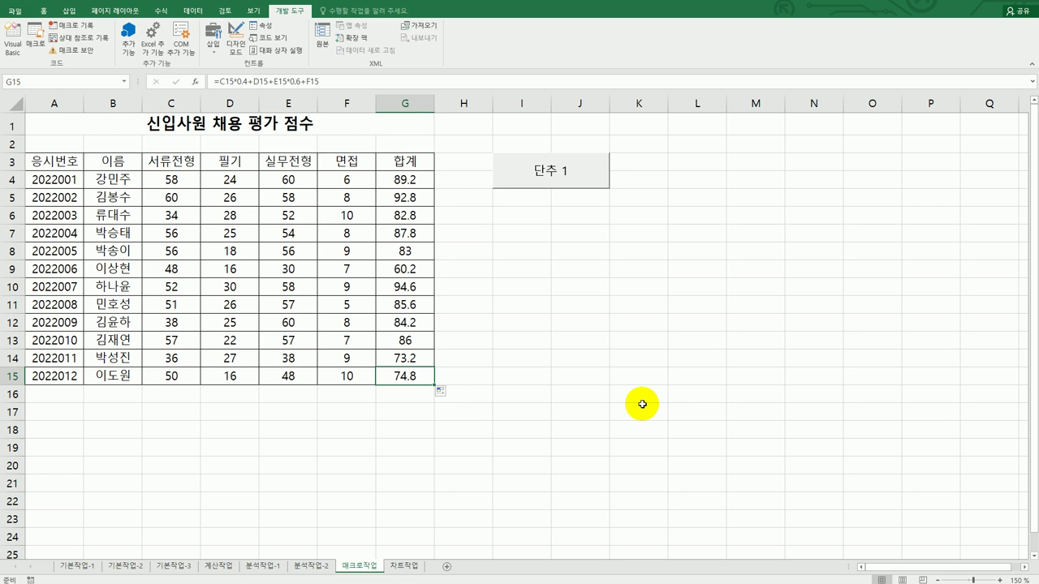
Step: Change the text on the form-control button over I3:J4 to 합계
right_click(551, 168)
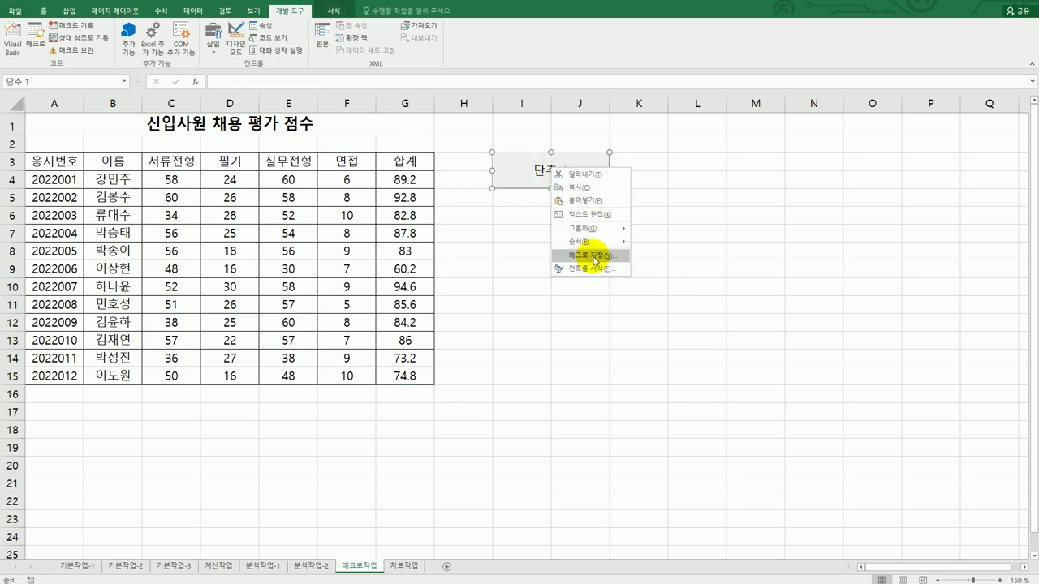
click(586, 216)
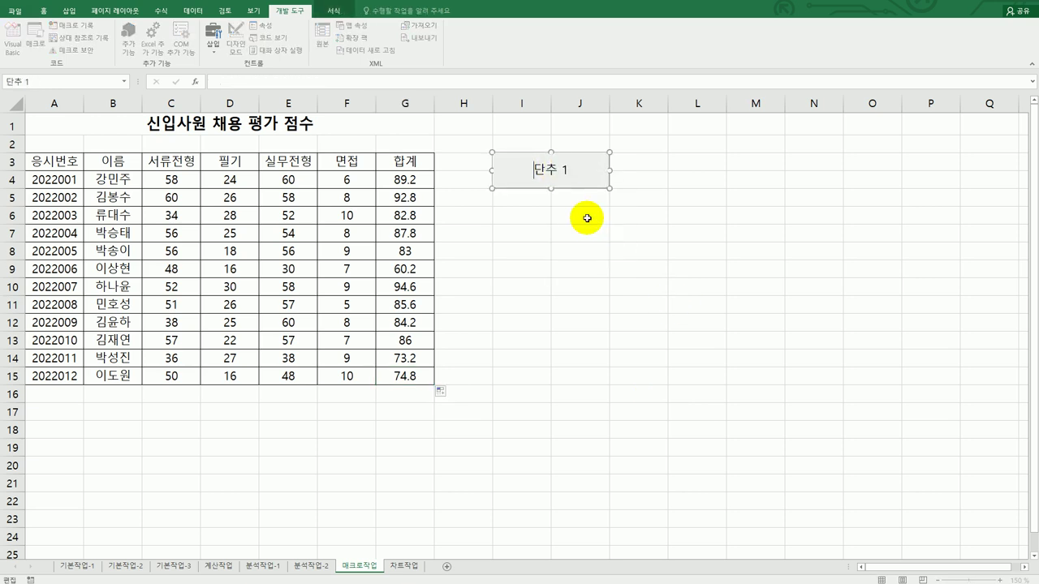
key(ctrl+a)
text(합계)
click(618, 241)
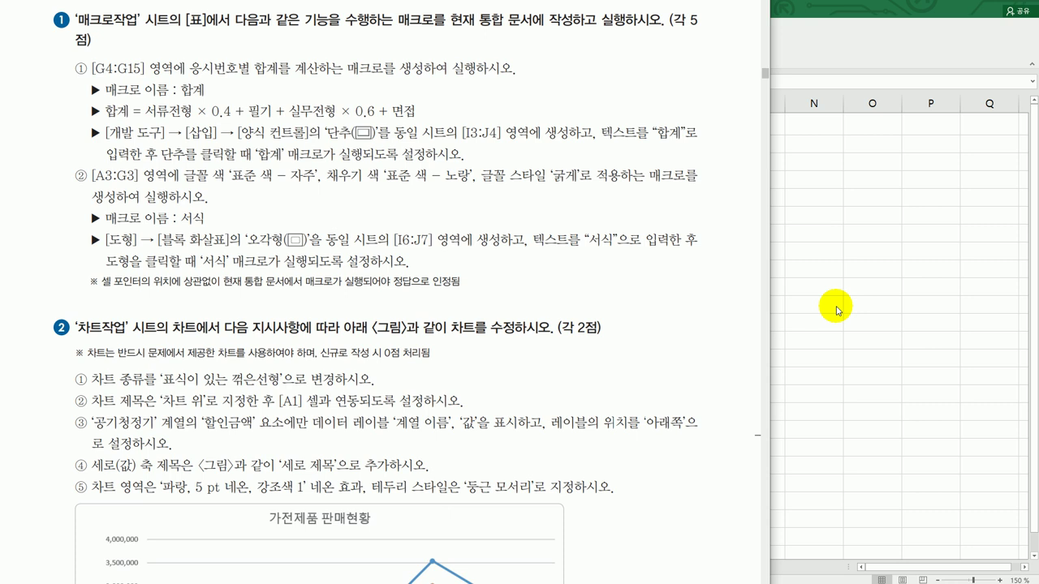
Step: Insert a pentagon (오각형) block arrow shape covering I6:J7 and label it 서식
key(alt+Tab)
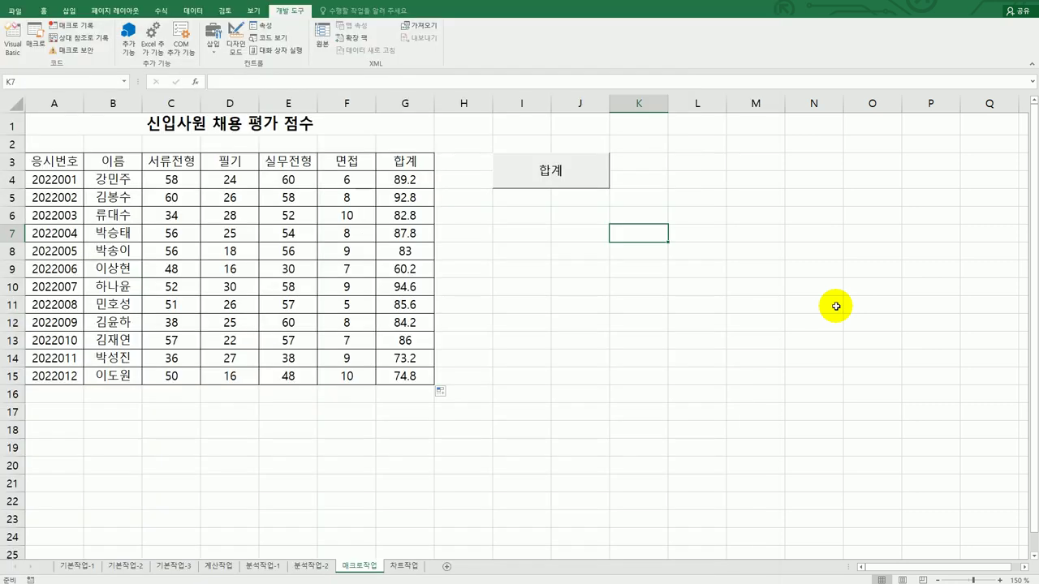
click(69, 11)
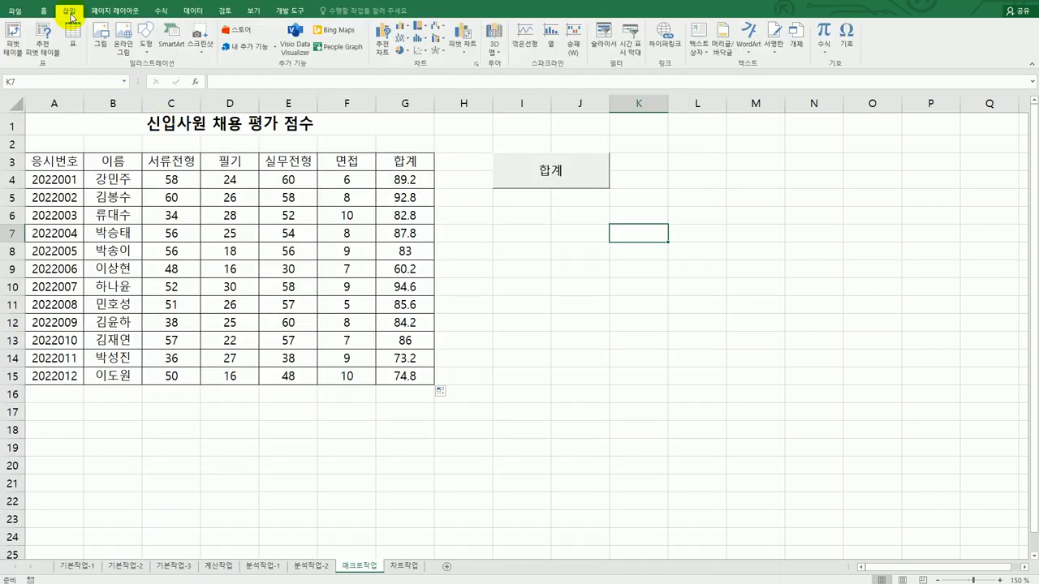
click(145, 39)
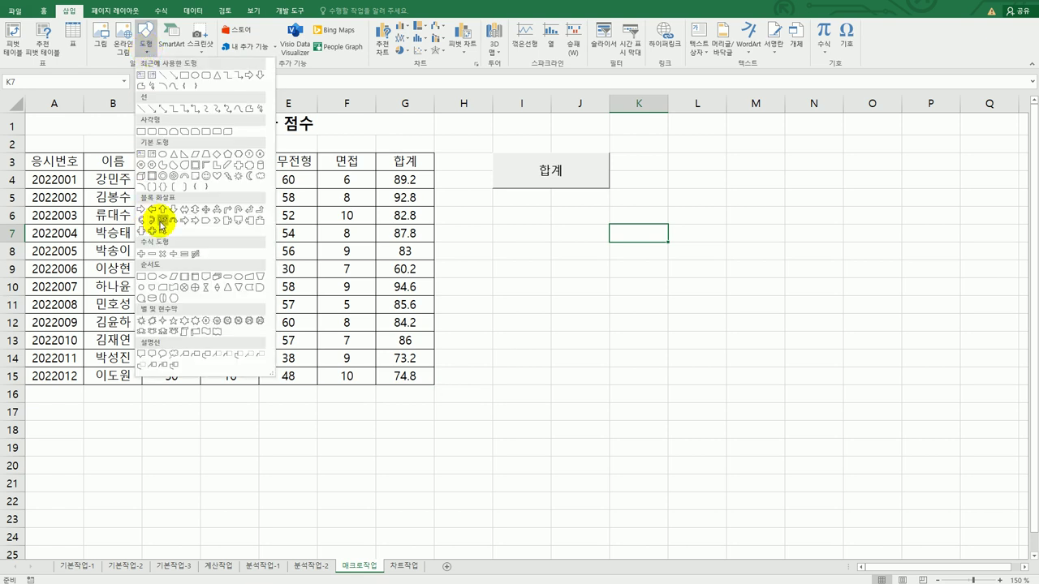
click(204, 222)
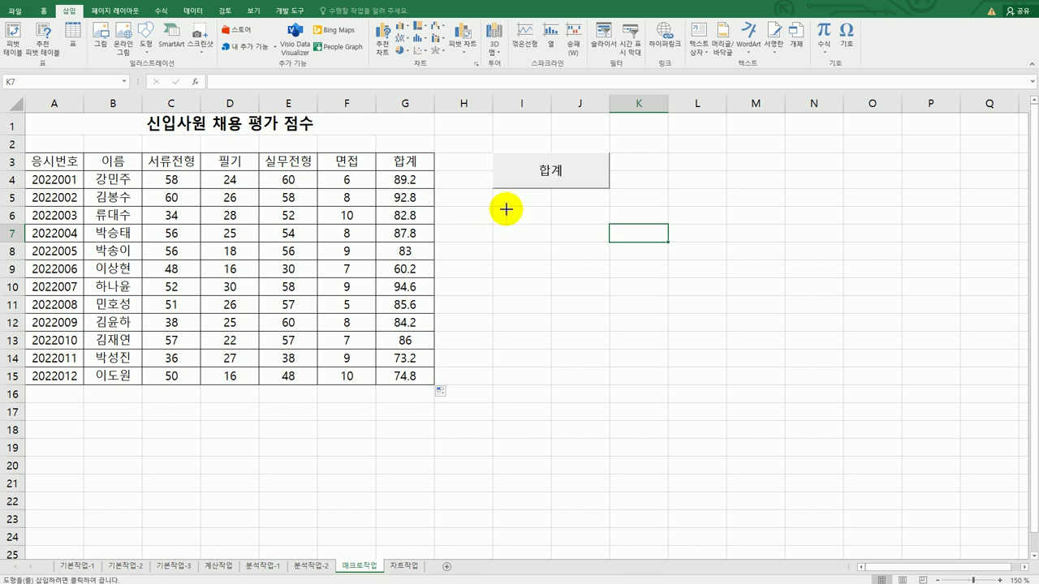
drag(493, 207, 588, 240)
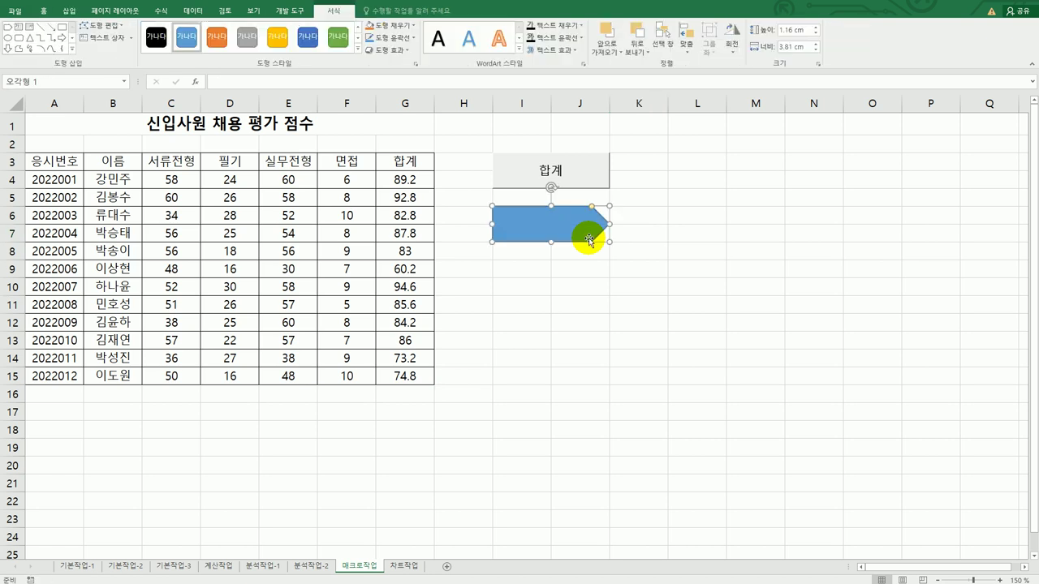
text(서시)
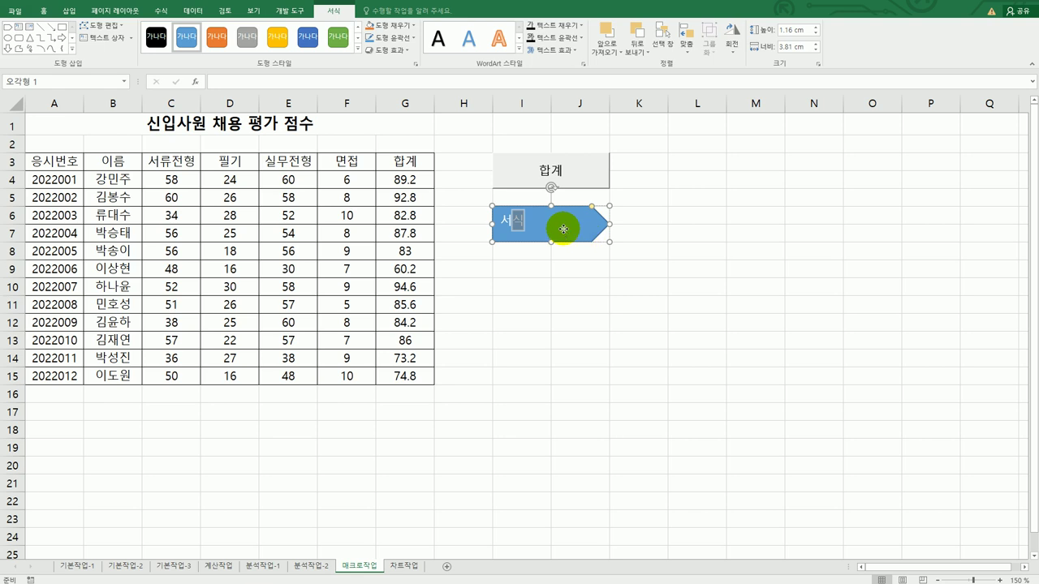
Step: Start recording a macro named 서식 for the pentagon shape, stored in 현재 통합 문서
right_click(563, 229)
click(621, 371)
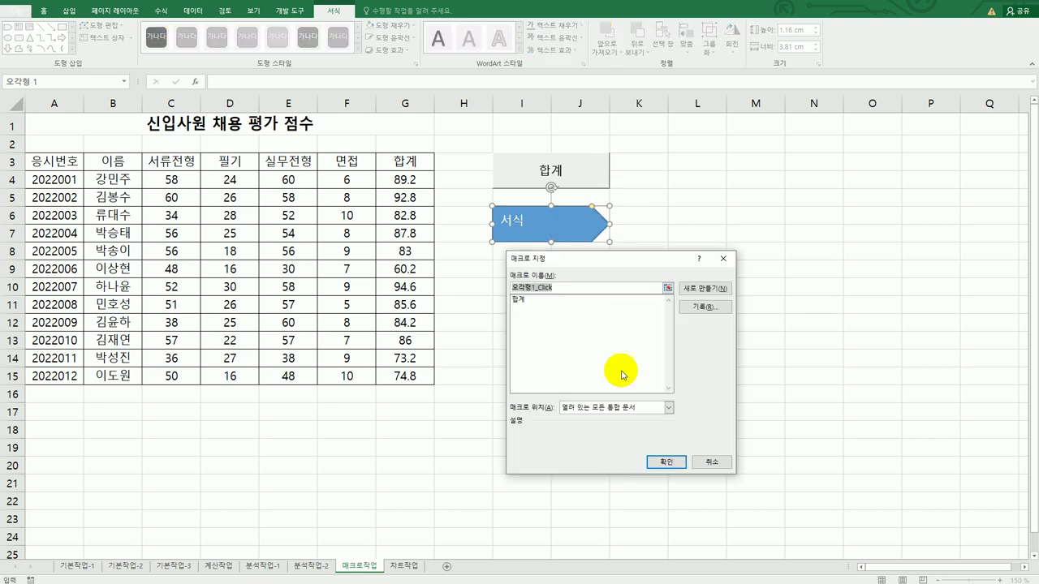
text(ㅅㅓ식)
click(705, 307)
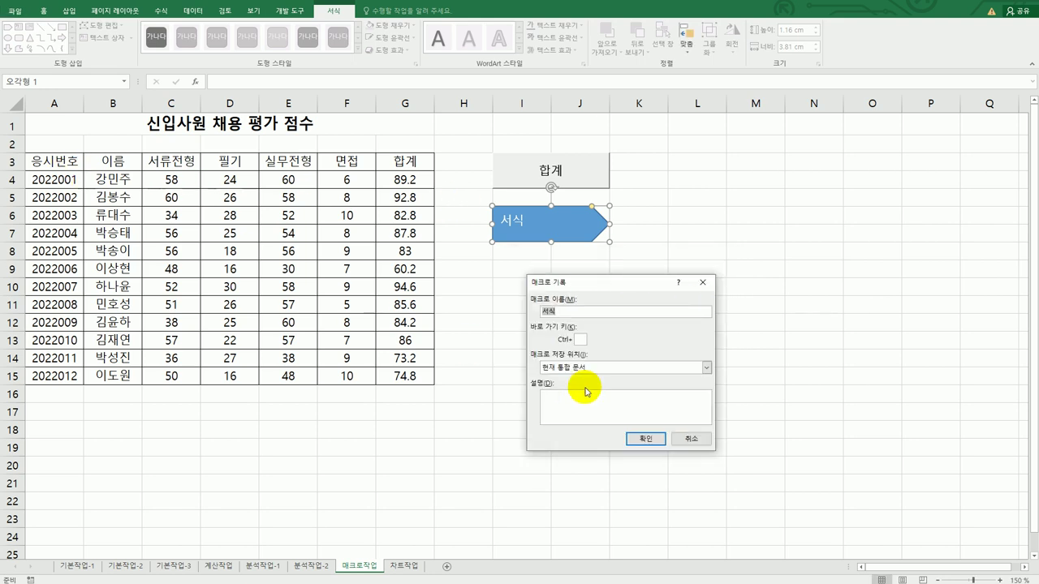
click(637, 438)
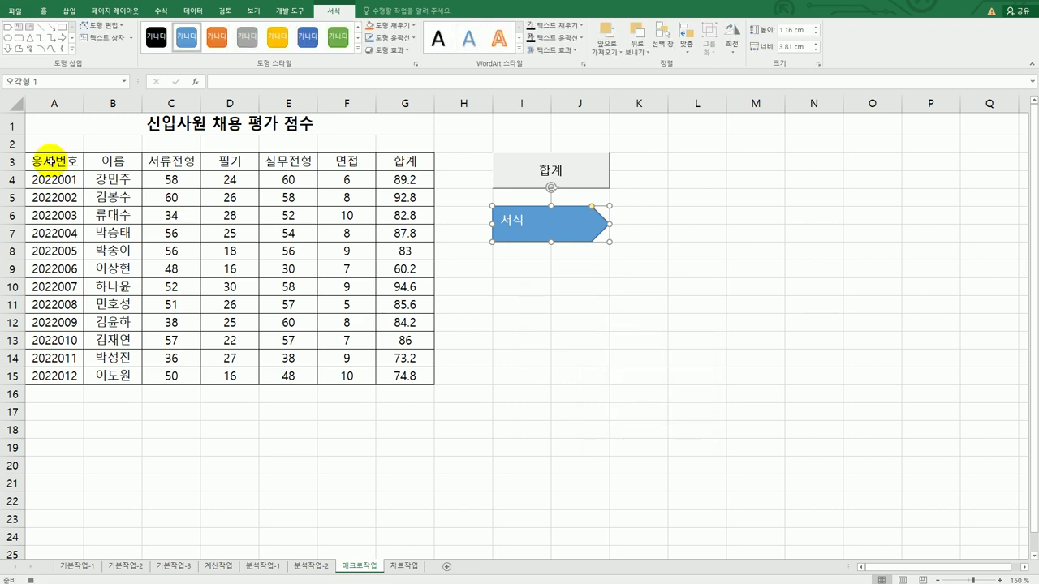
Step: Format the header cells A3:G3 as bold with the standard purple (자주) font color and standard yellow (노랑) fill
drag(49, 160, 394, 168)
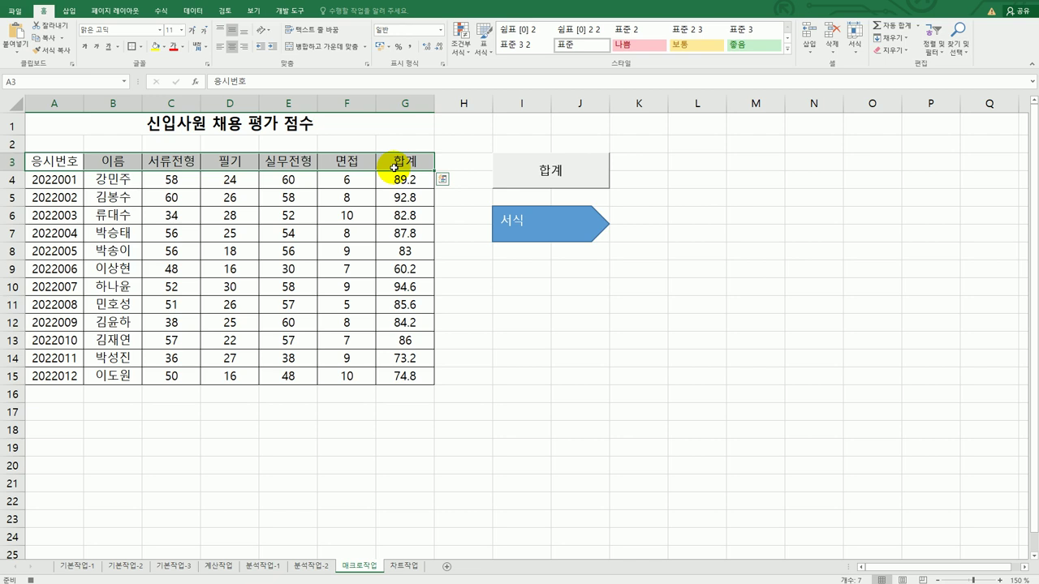
click(87, 47)
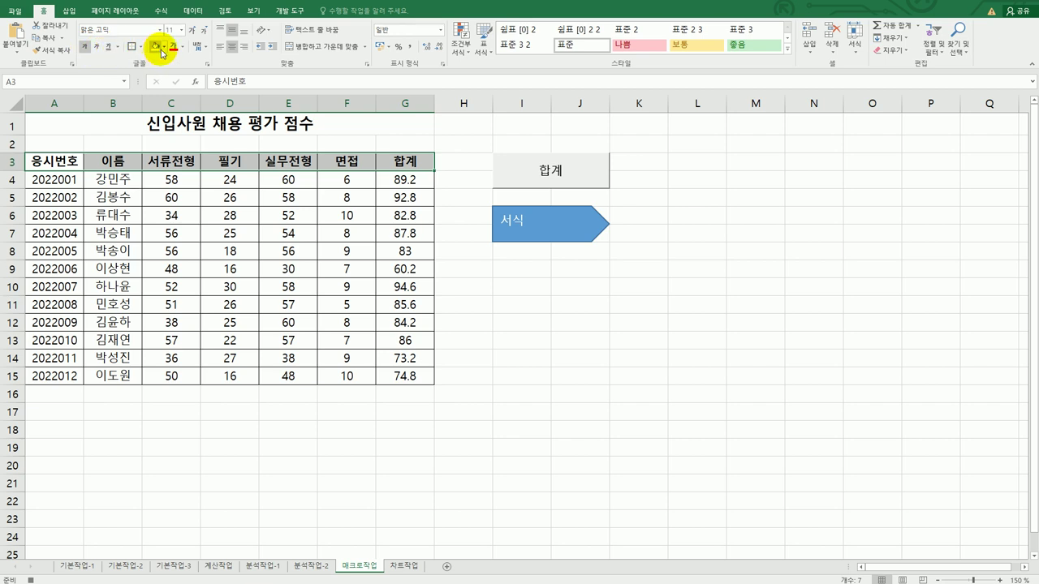
click(182, 46)
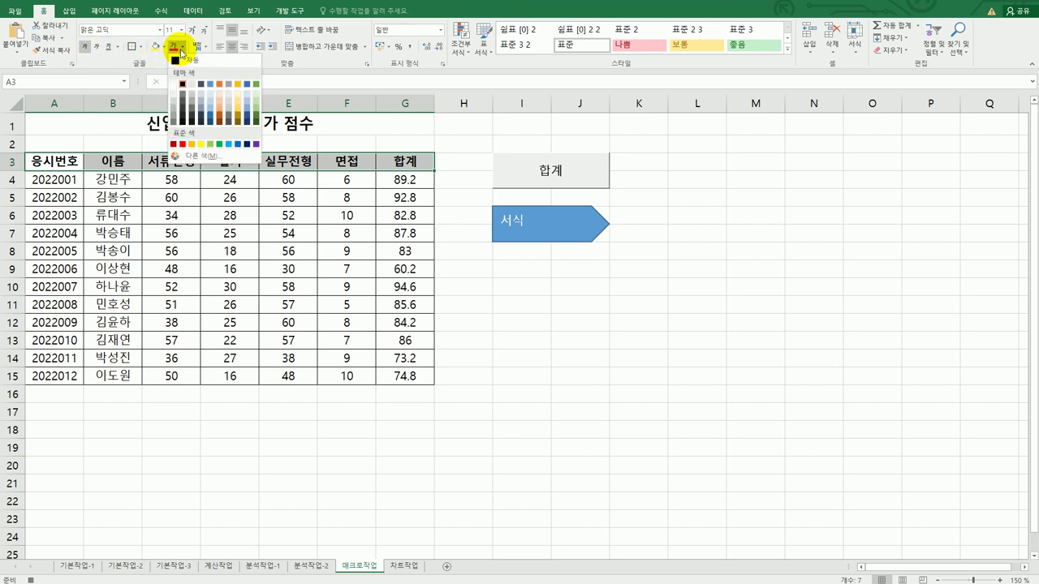
click(256, 144)
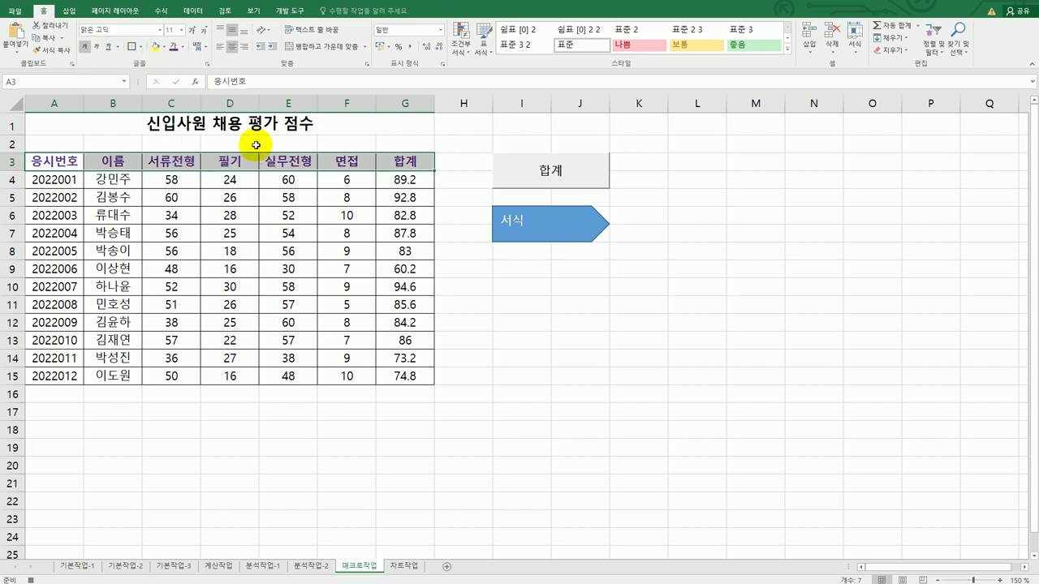
click(164, 47)
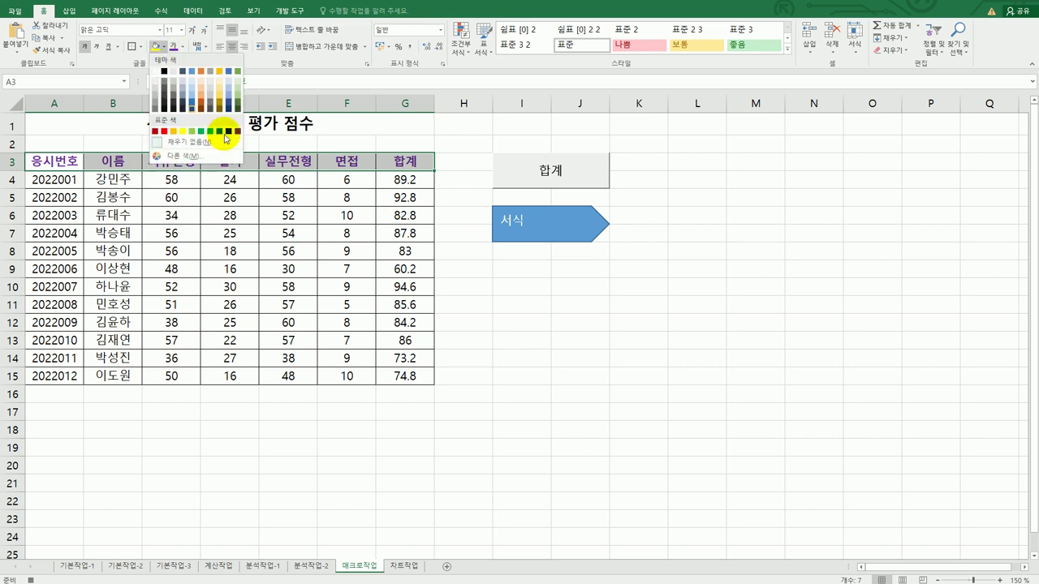
click(182, 131)
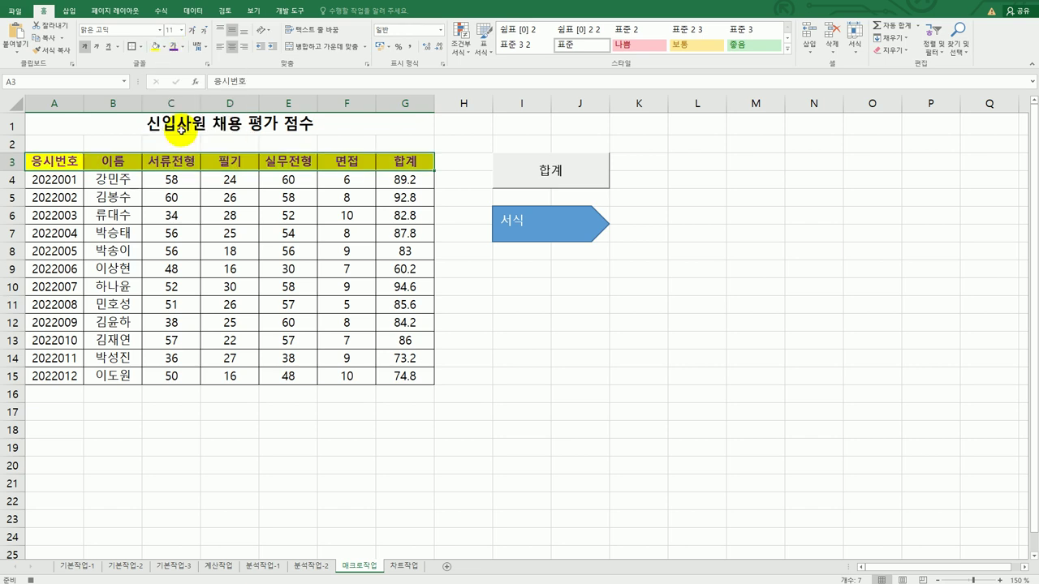
Step: Deselect the header range and stop recording the 서식 macro
click(403, 161)
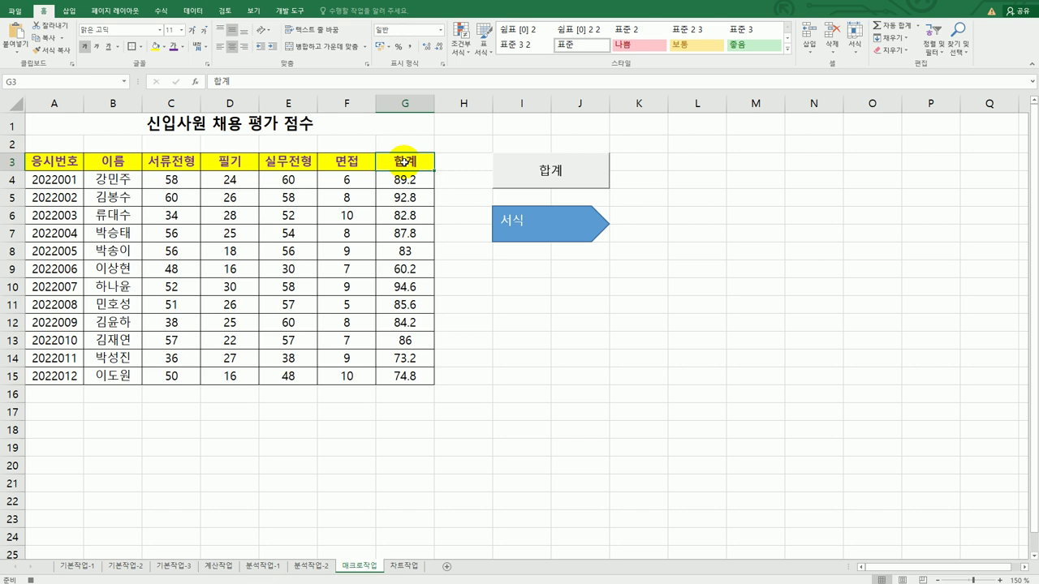
click(288, 10)
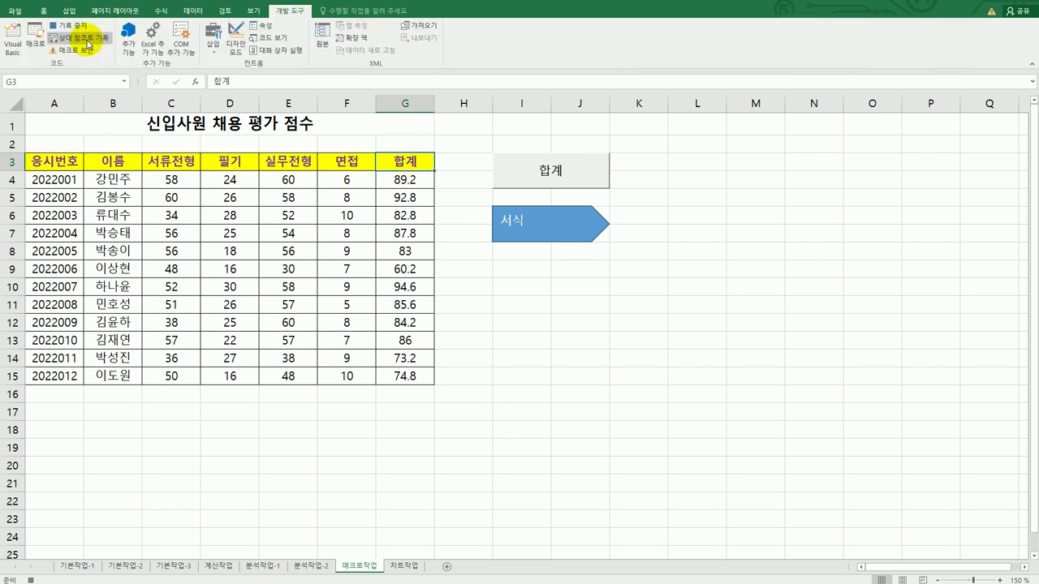
click(68, 25)
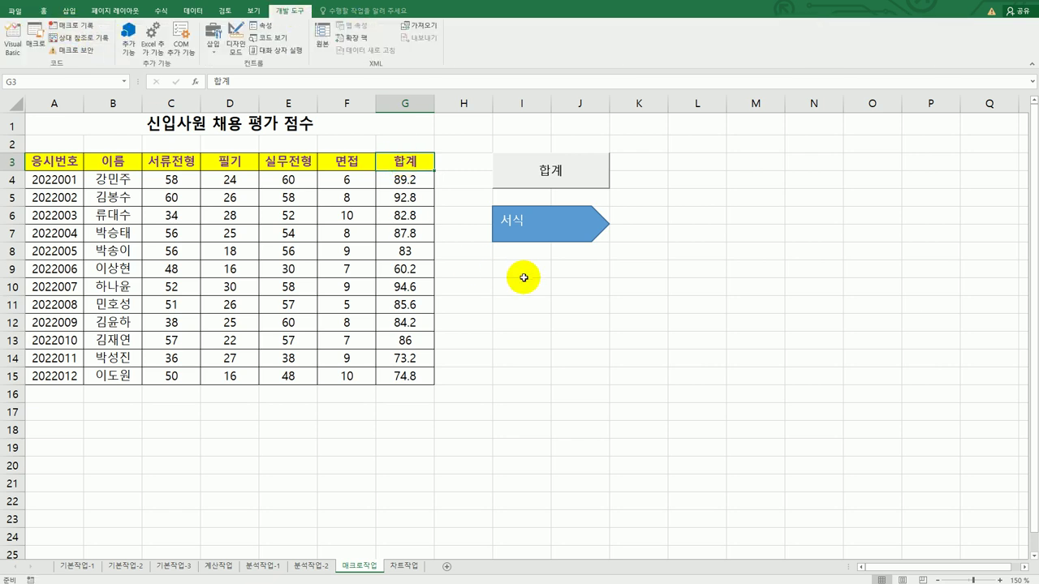
Step: Remove the fill from header cells A3:G3, then run the 서식 macro from the pentagon shape to test it
click(524, 278)
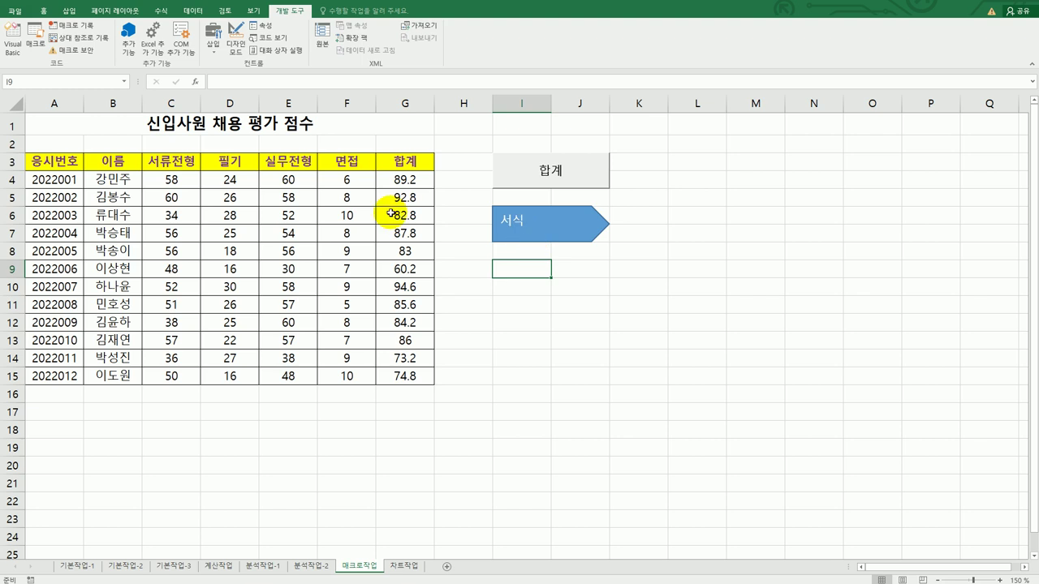
drag(37, 162, 409, 160)
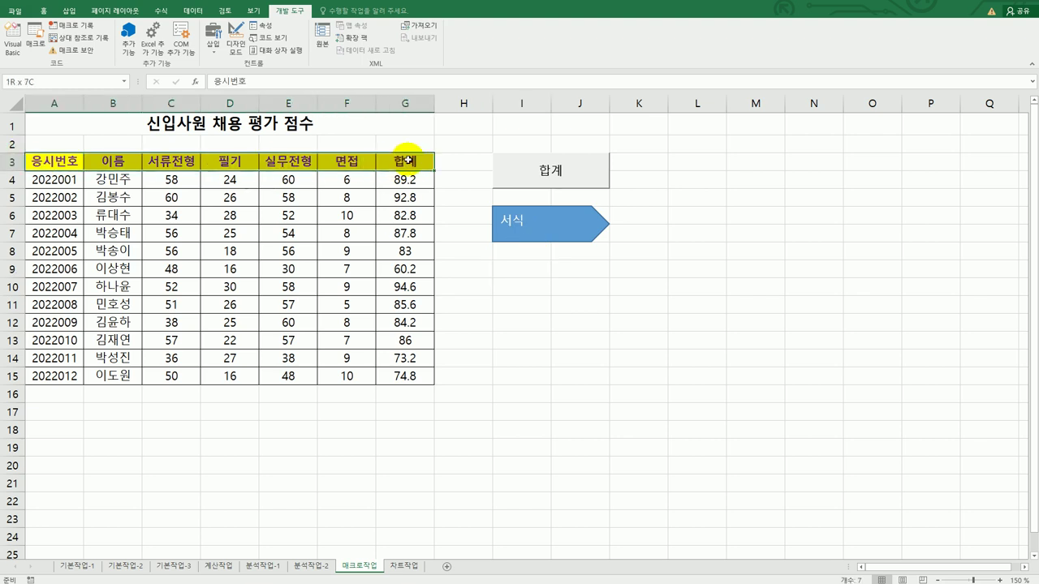
click(44, 11)
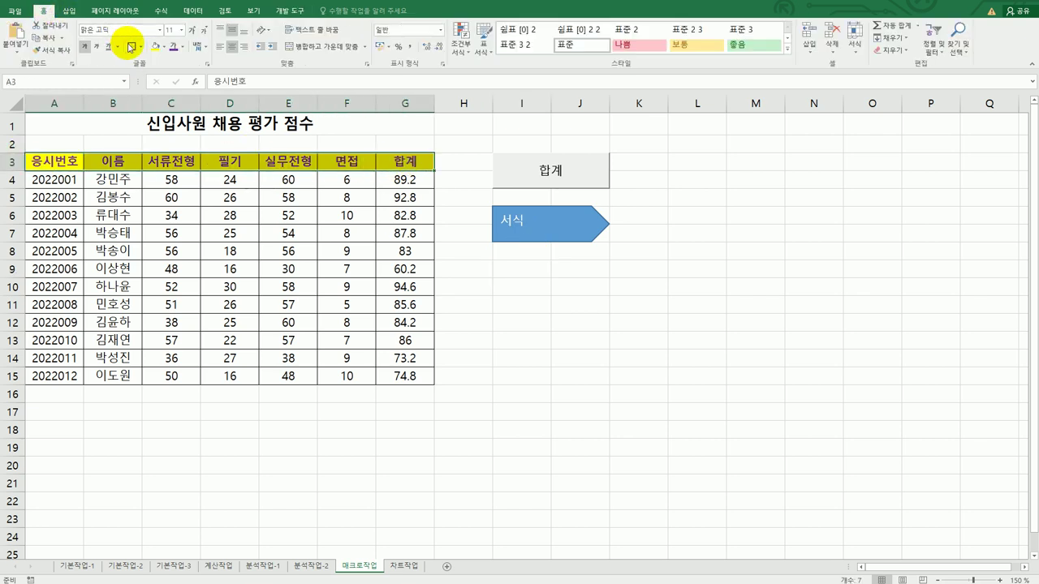
click(162, 47)
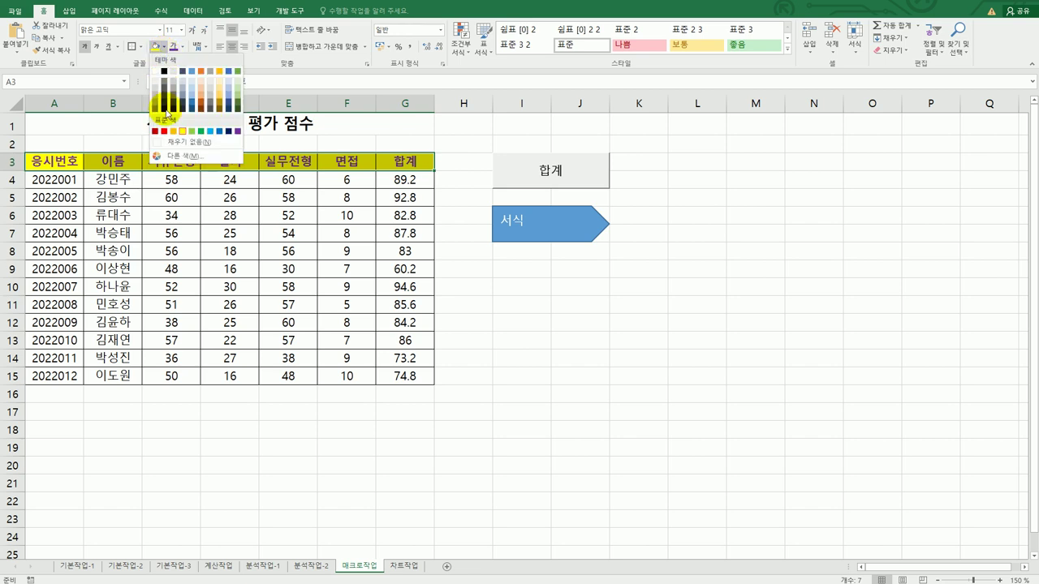
click(174, 142)
click(522, 358)
click(541, 230)
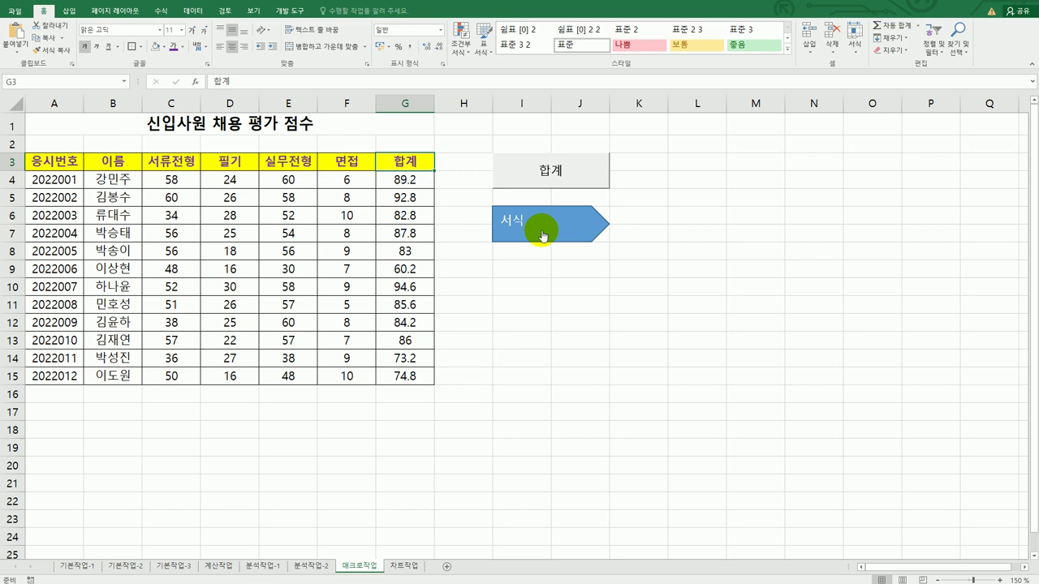
Step: On the 차트작업 sheet, change the clustered column chart to a line chart with markers (표식이 있는 꺾은선형)
click(411, 566)
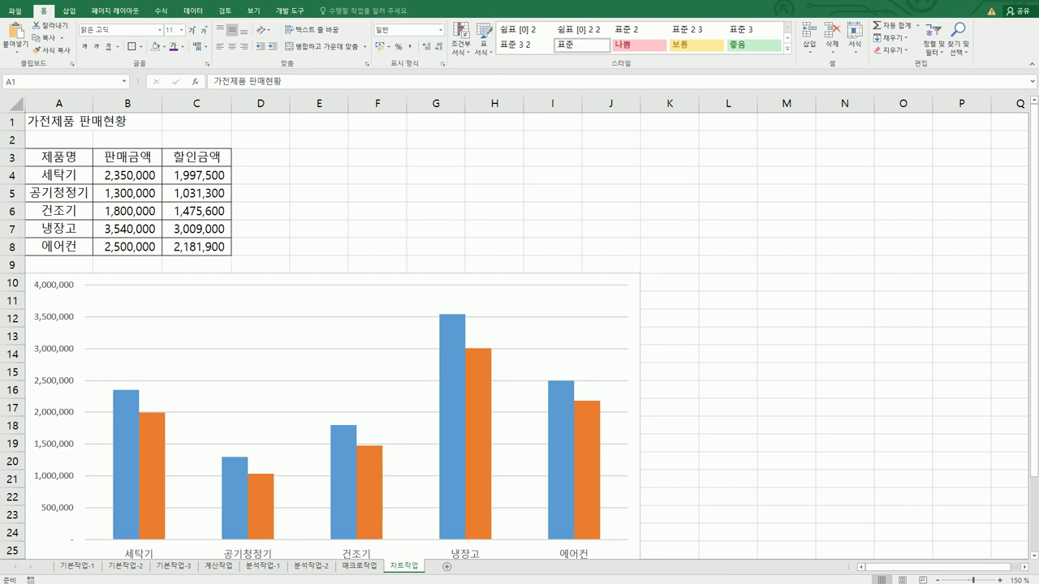
key(alt+Tab)
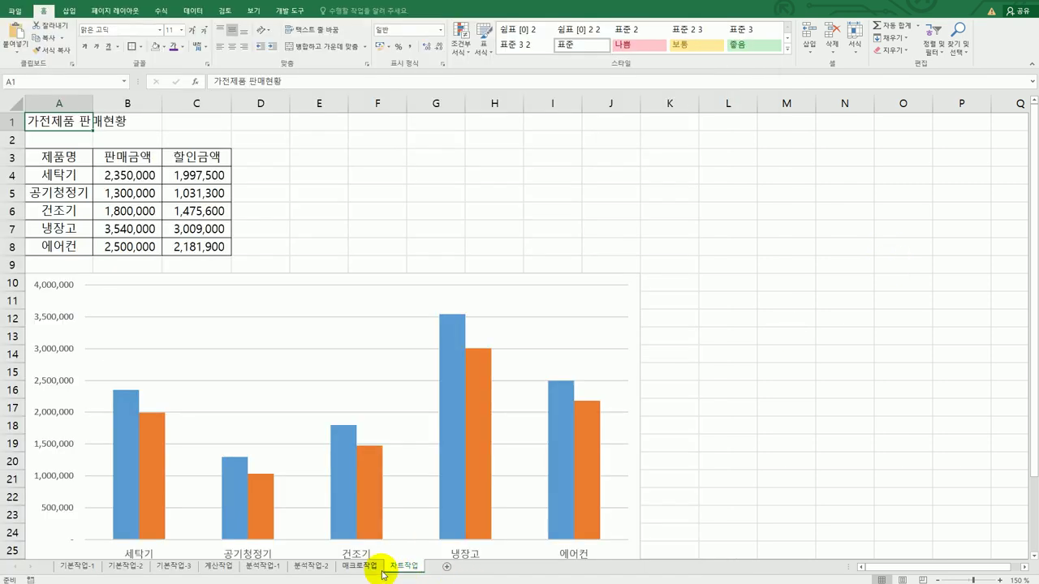
right_click(329, 309)
click(375, 340)
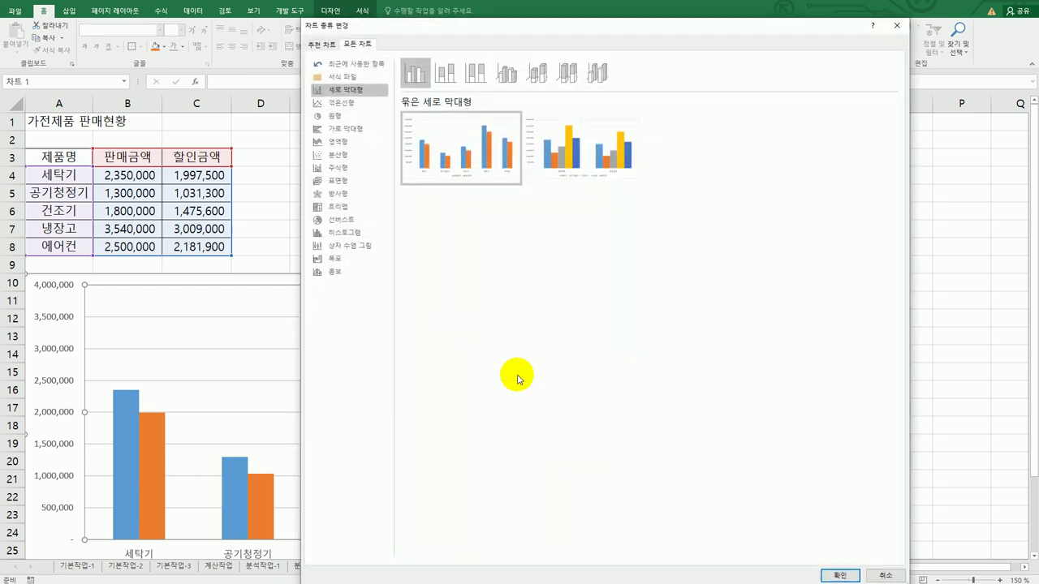
click(335, 103)
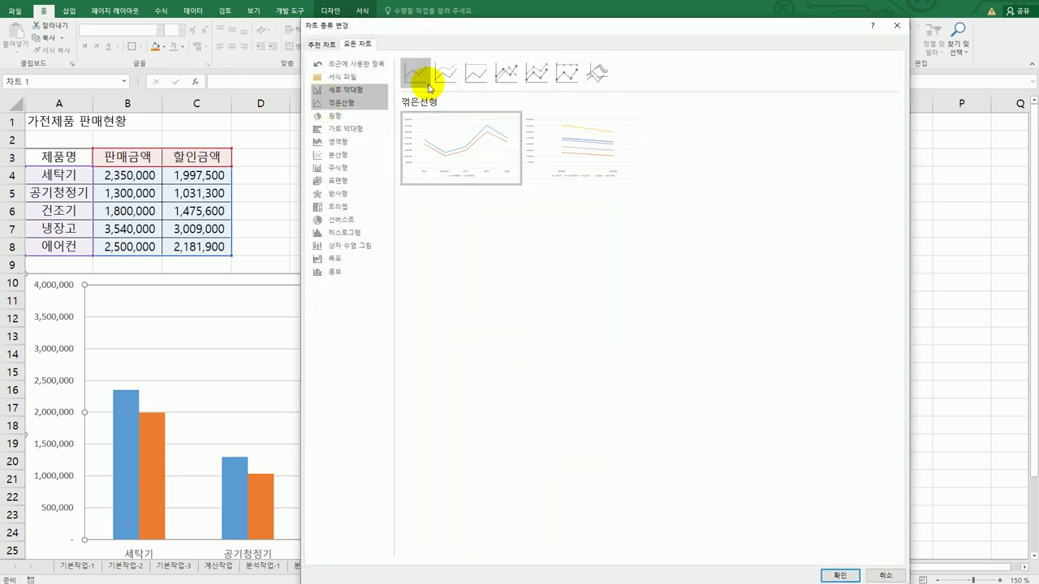
click(506, 73)
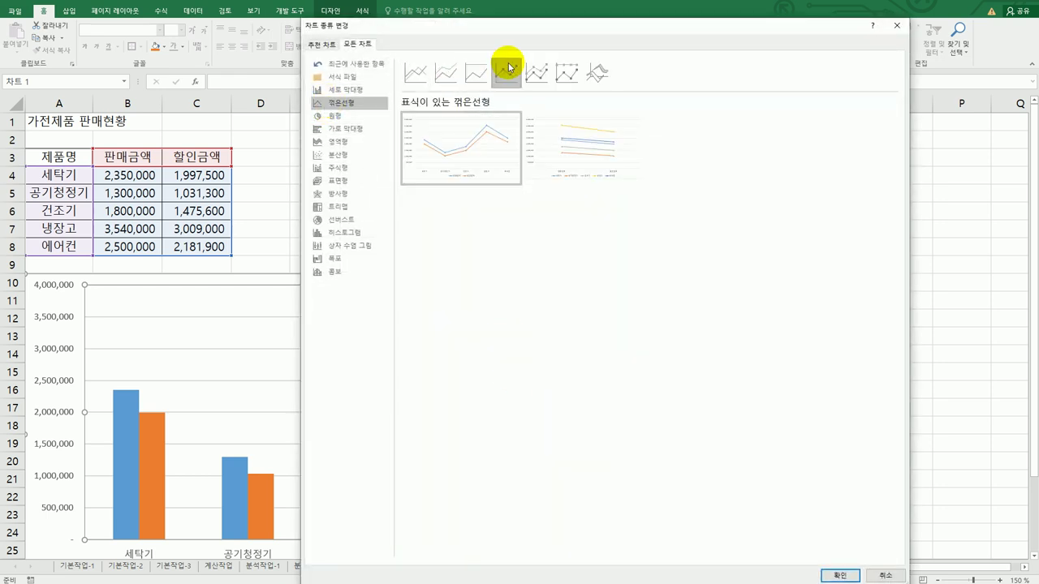
click(842, 575)
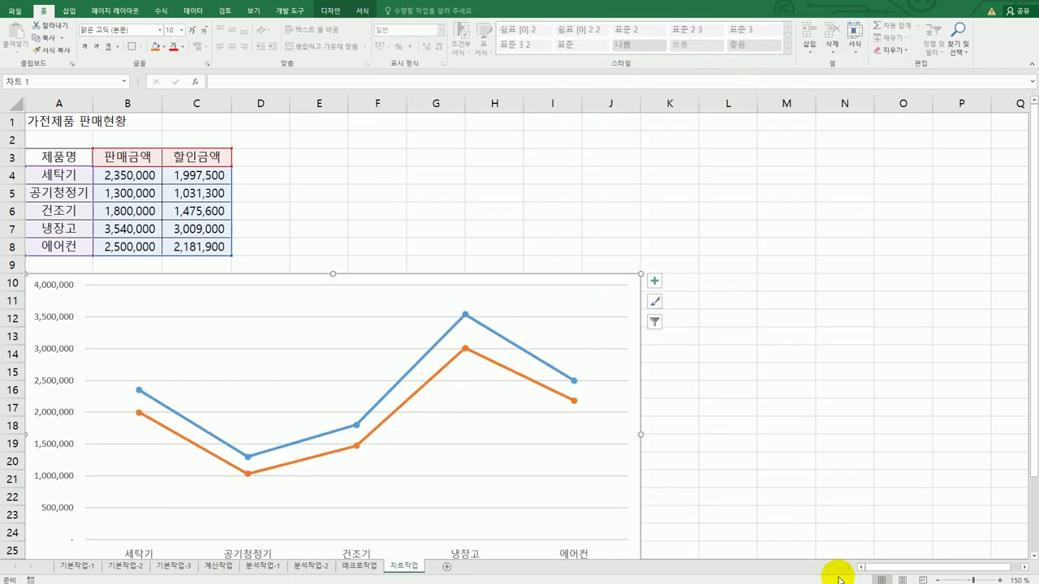
Step: Add a chart title and link its text to cell A1 of the 차트작업 sheet
click(655, 284)
click(701, 314)
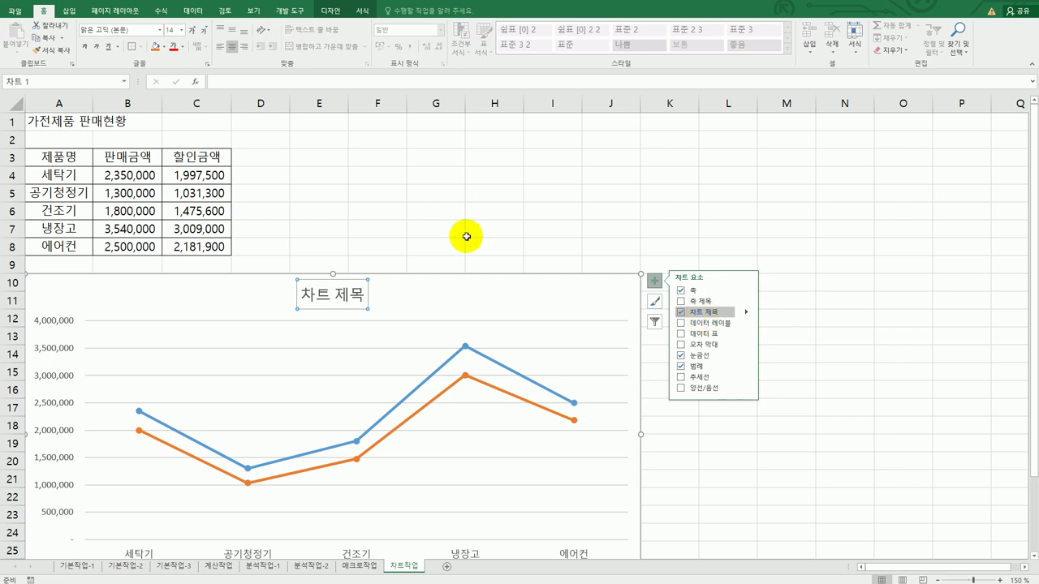
click(312, 82)
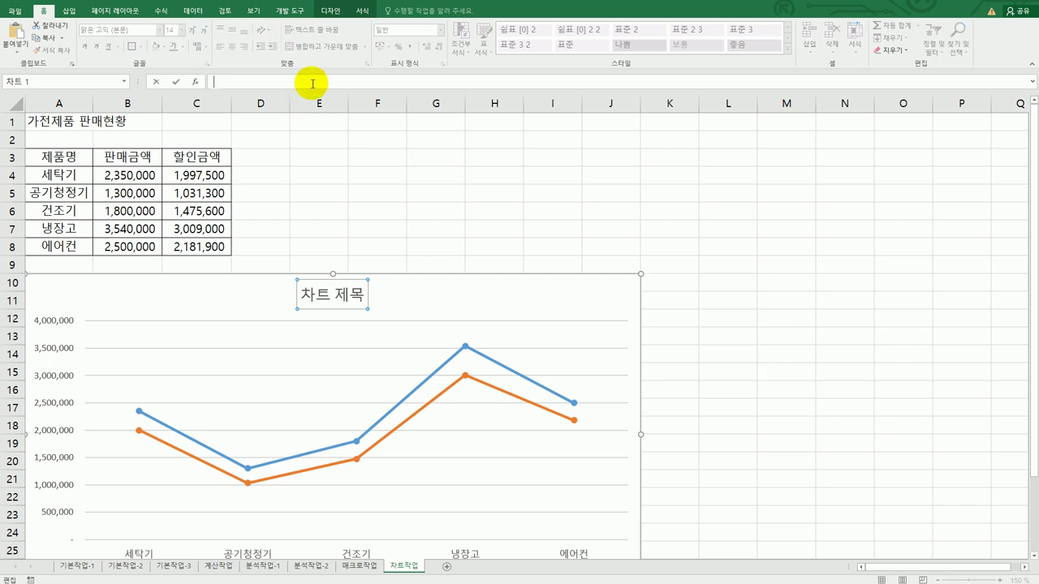
text(=)
click(57, 123)
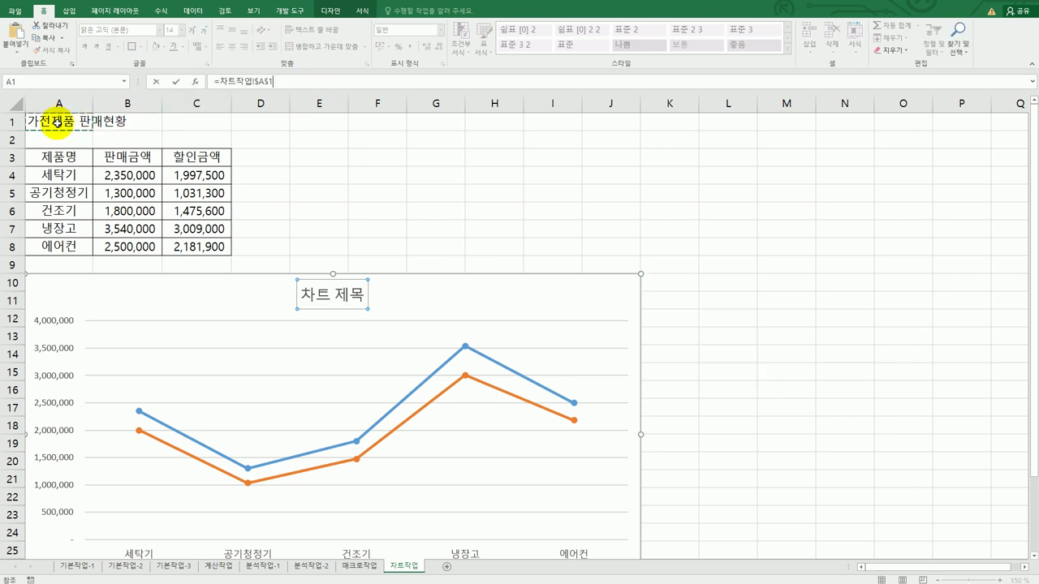
key(Return)
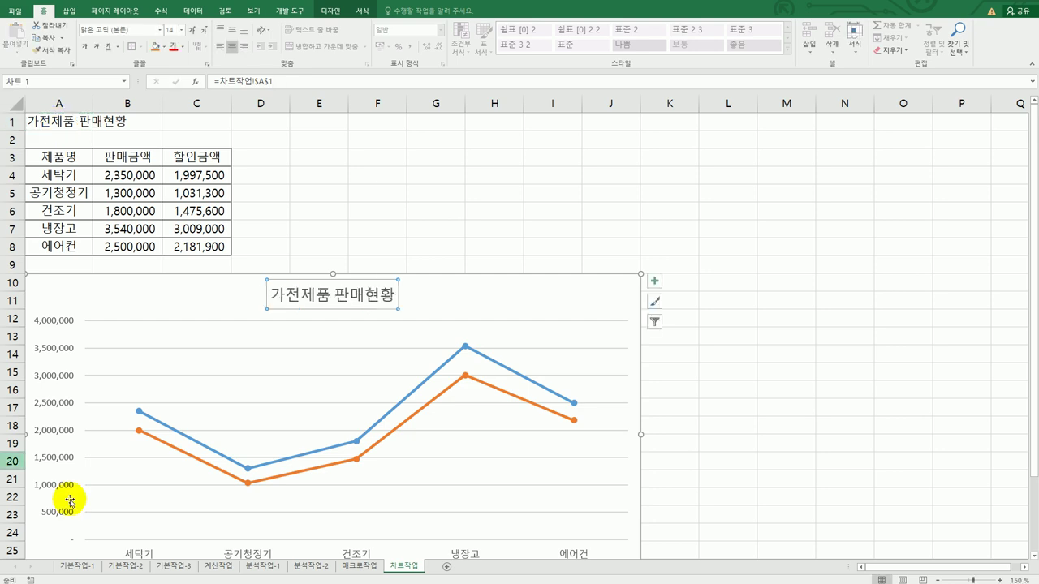
Step: Add a data label to only the 공기청정기 point of the 할인금액 series, showing series name and value, positioned below (아래쪽)
scroll(692, 414, down, 1)
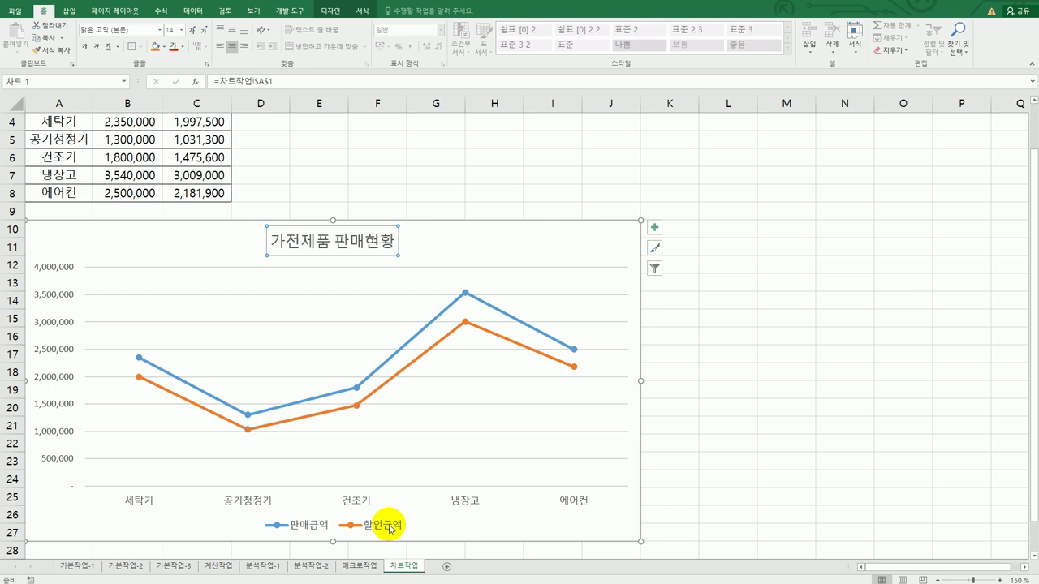
click(247, 430)
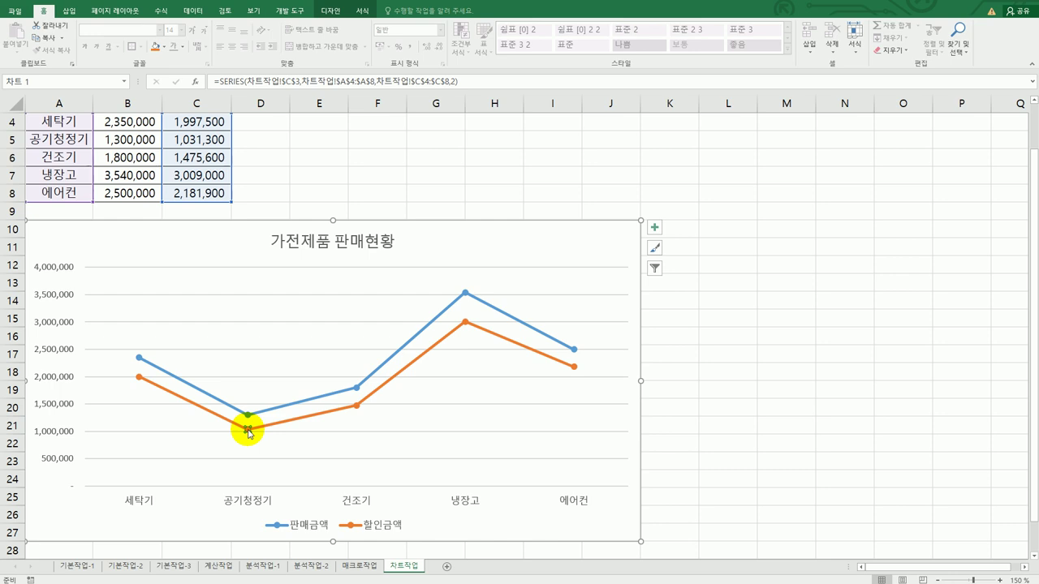
right_click(247, 432)
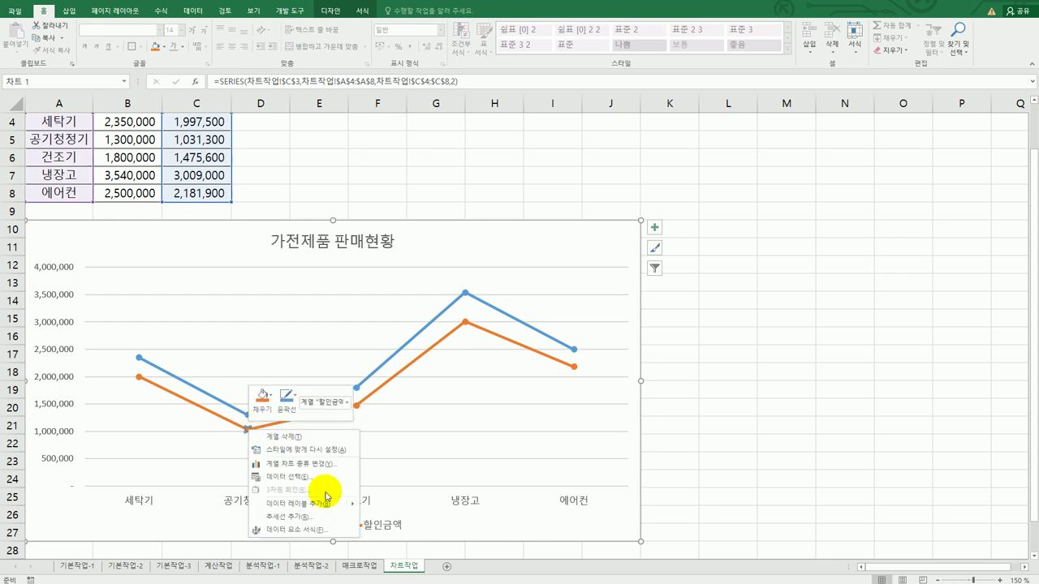
mouse_move(340, 506)
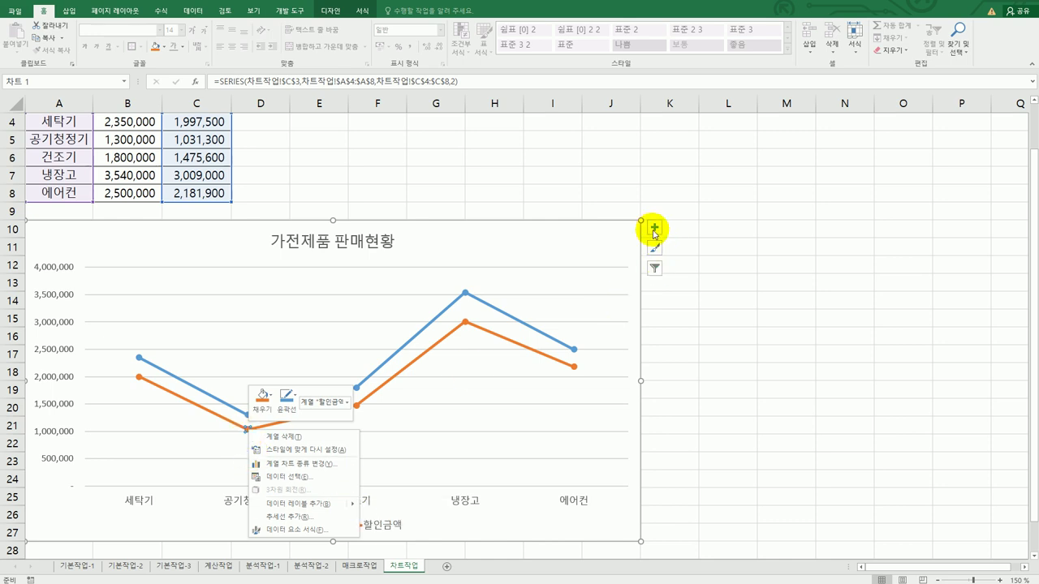
click(654, 229)
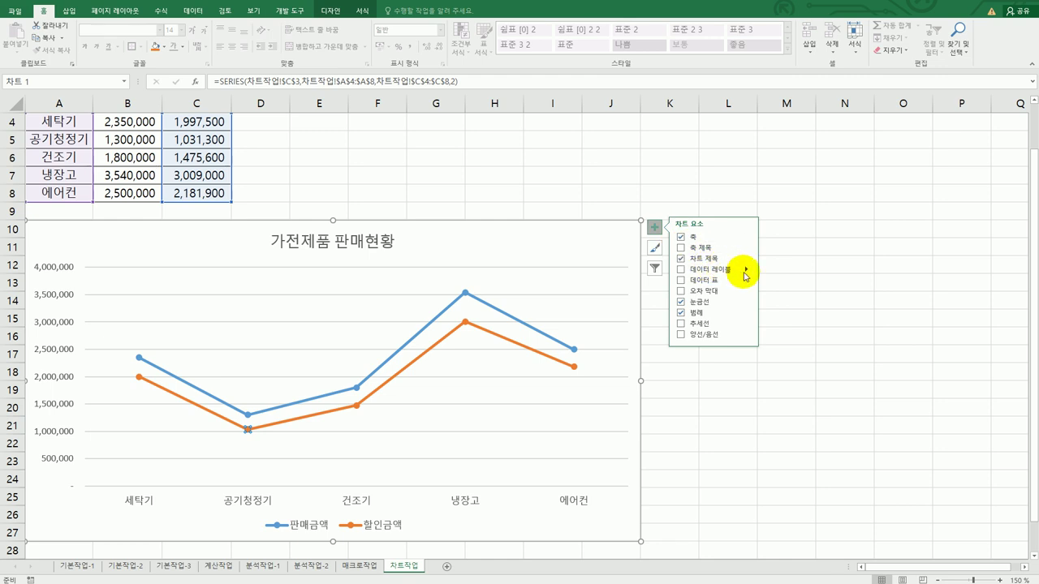
mouse_move(748, 276)
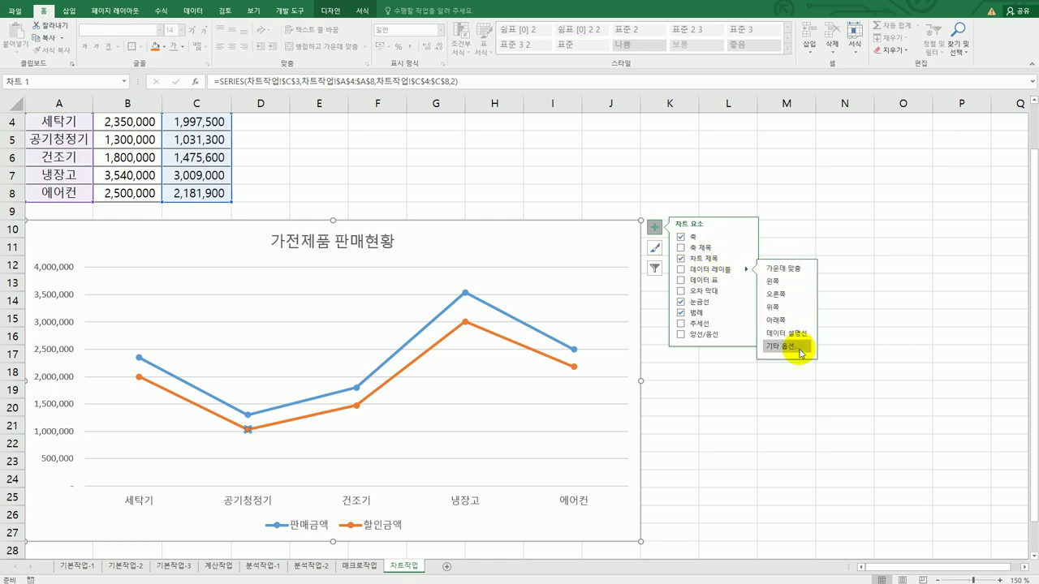
click(799, 350)
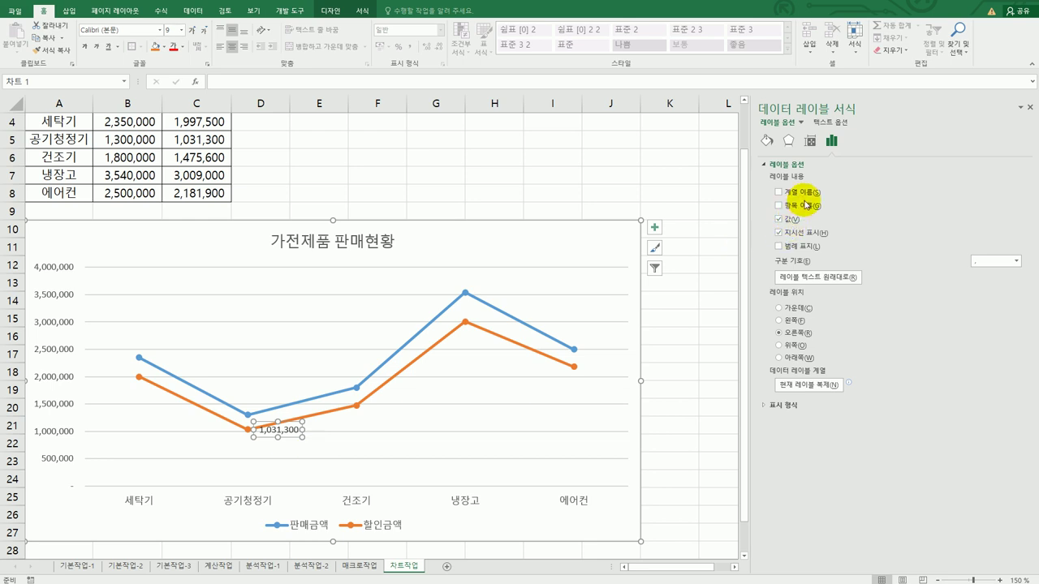
click(779, 192)
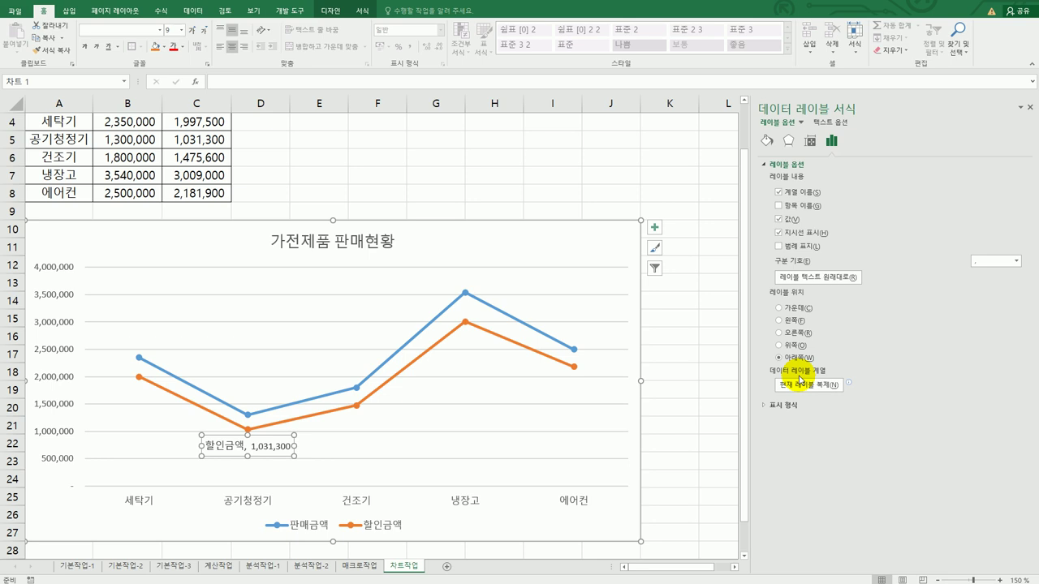
Step: Add a primary vertical axis title reading 금액 and set its text direction to 세로
click(654, 227)
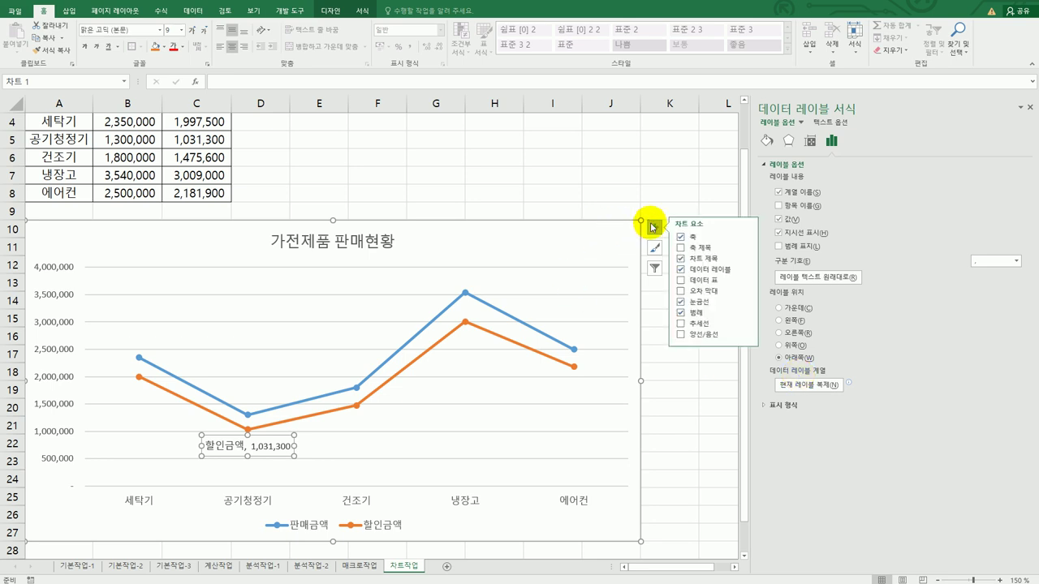
click(774, 256)
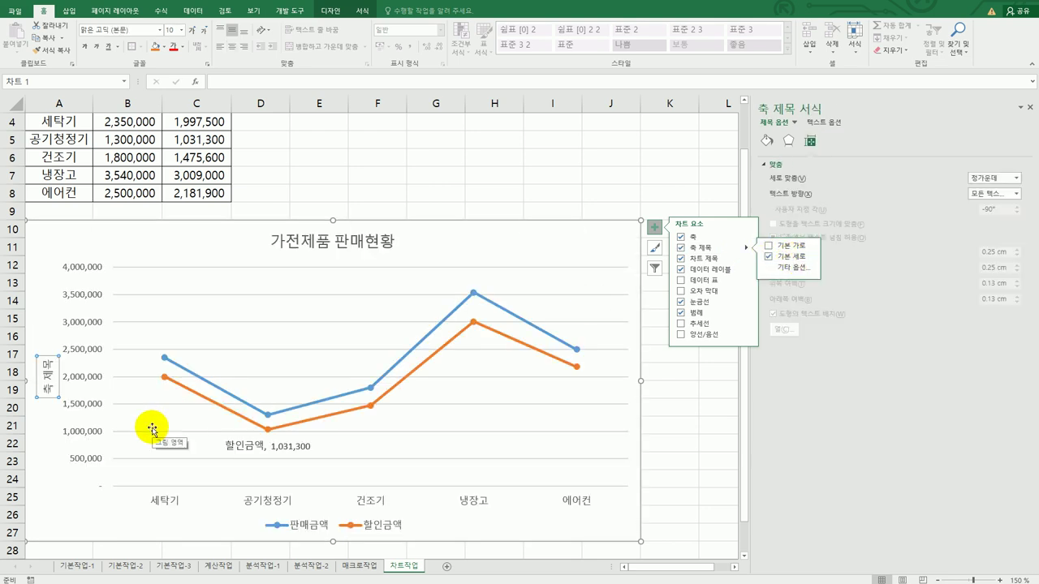
drag(39, 359, 51, 398)
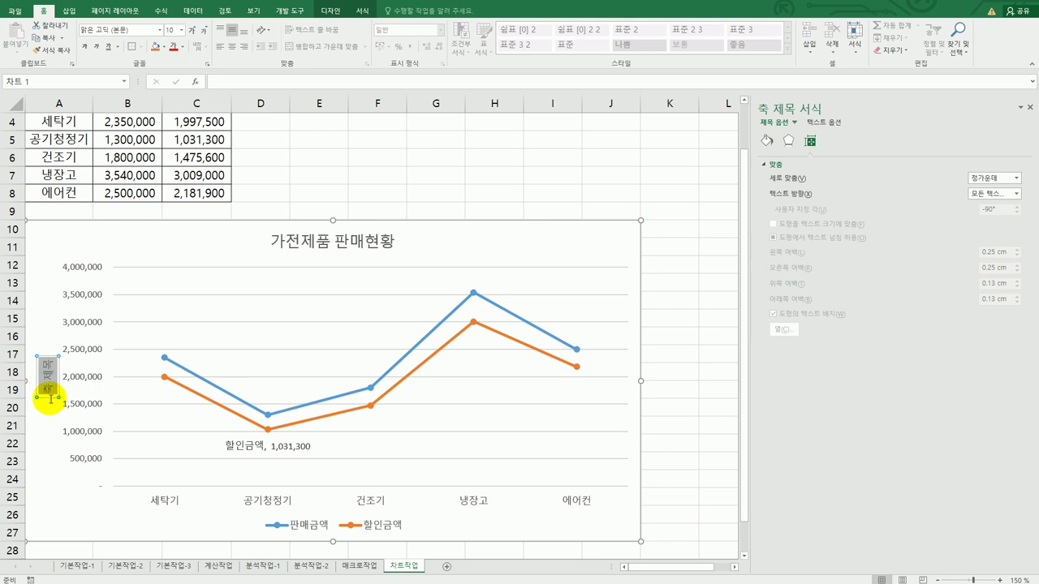
text(금ㅇ)
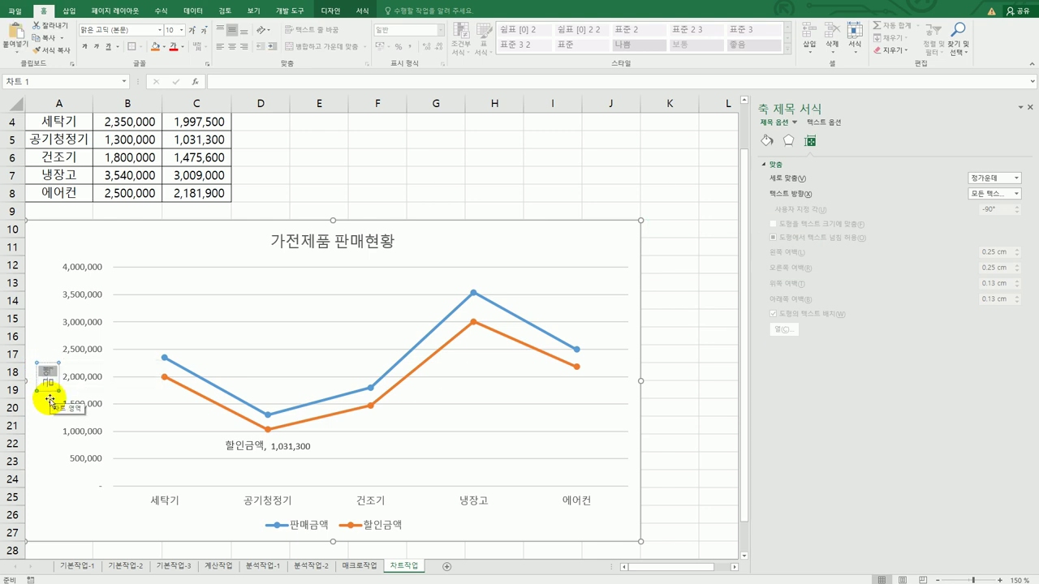
text(ㅐㄱ)
click(50, 391)
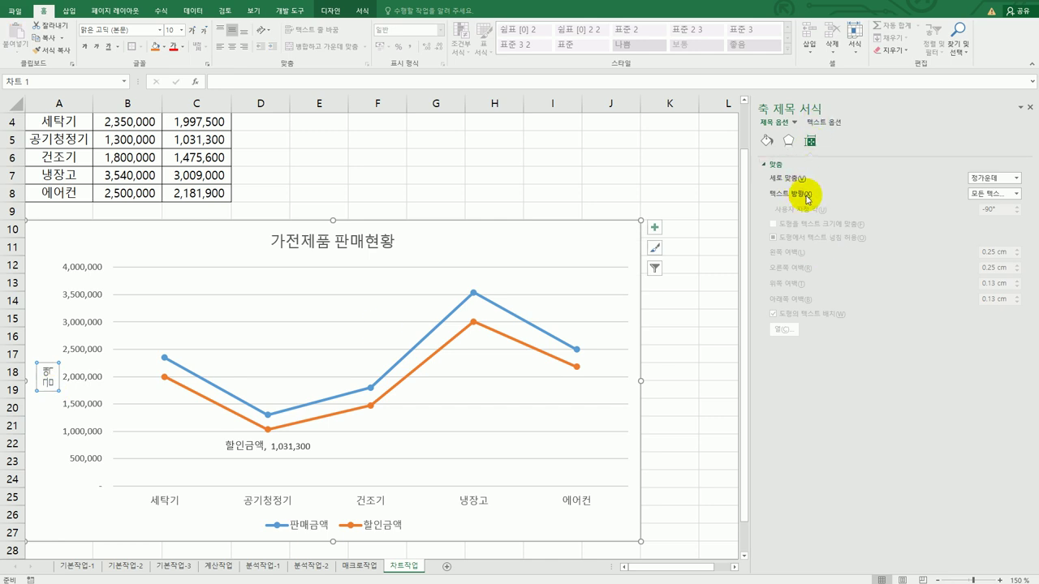
click(1017, 195)
click(1006, 250)
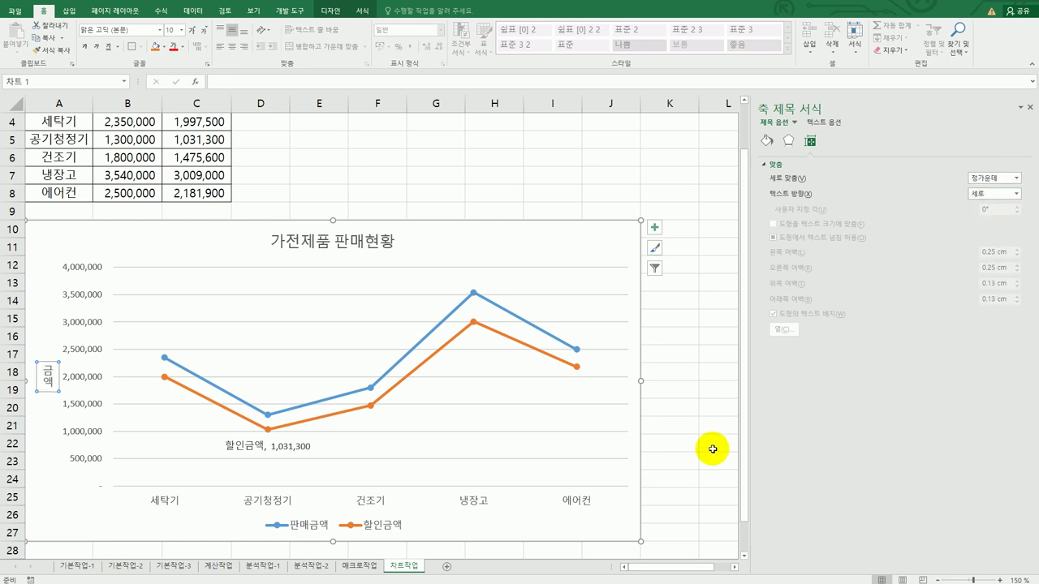
Step: Apply the smallest blue glow (네온) variation to the chart area
click(615, 238)
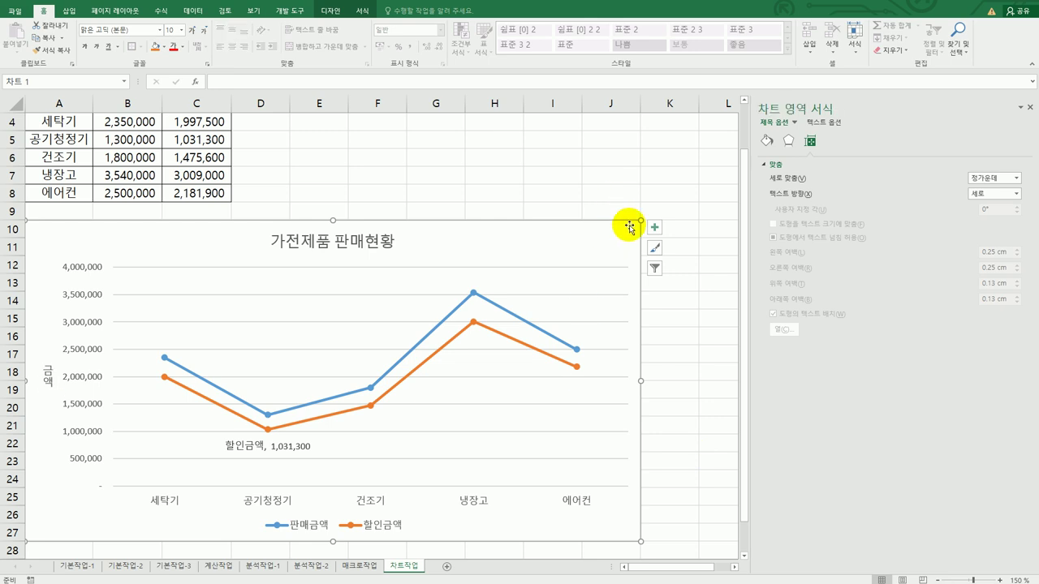
click(788, 142)
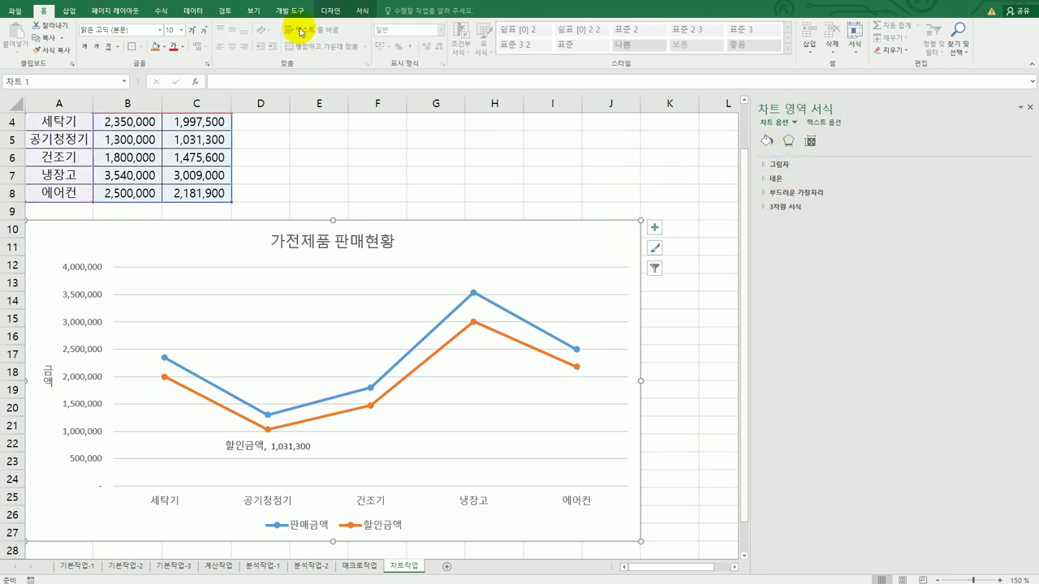
click(357, 11)
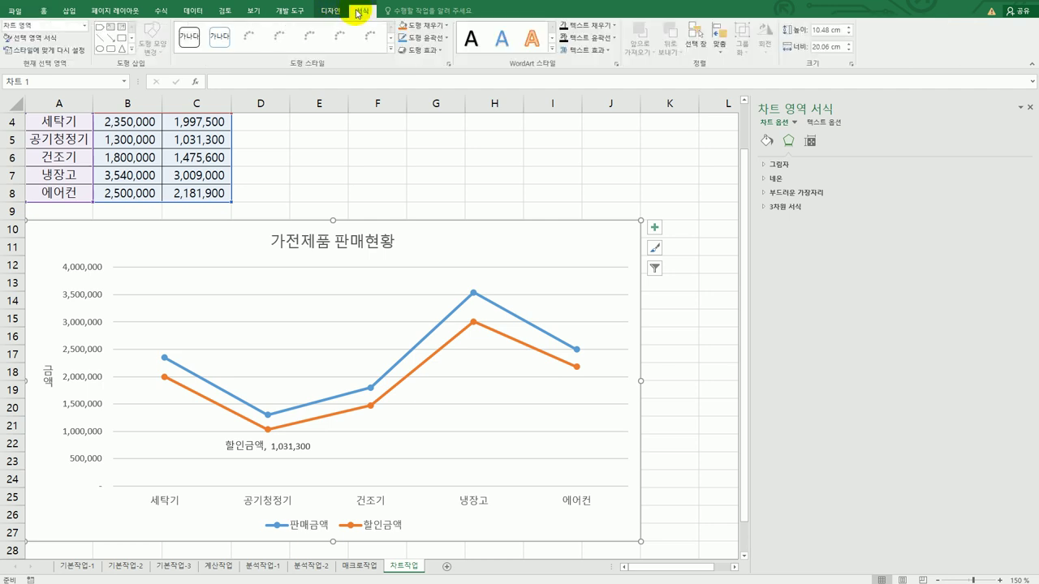
click(427, 50)
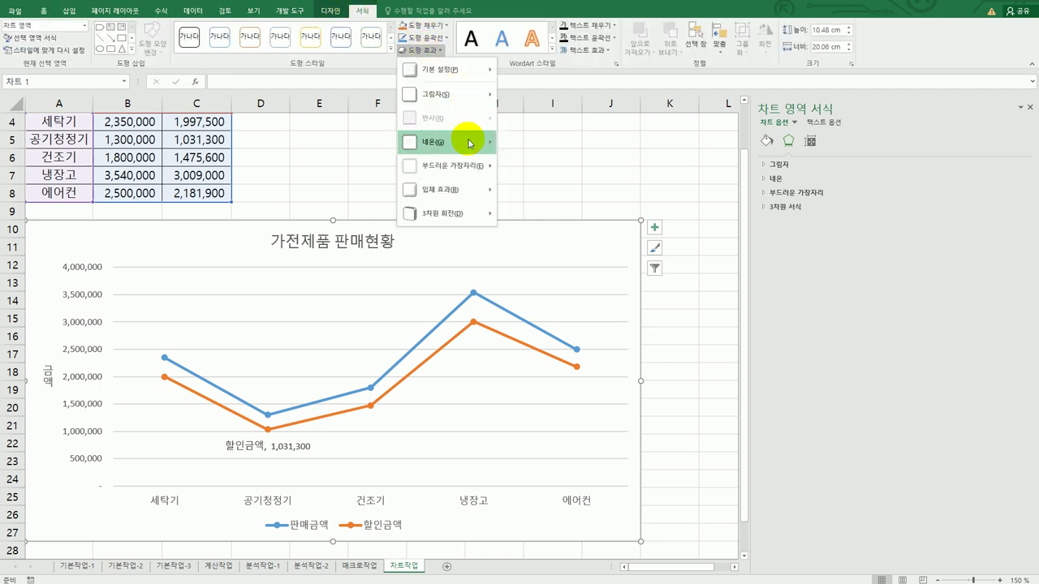
mouse_move(469, 143)
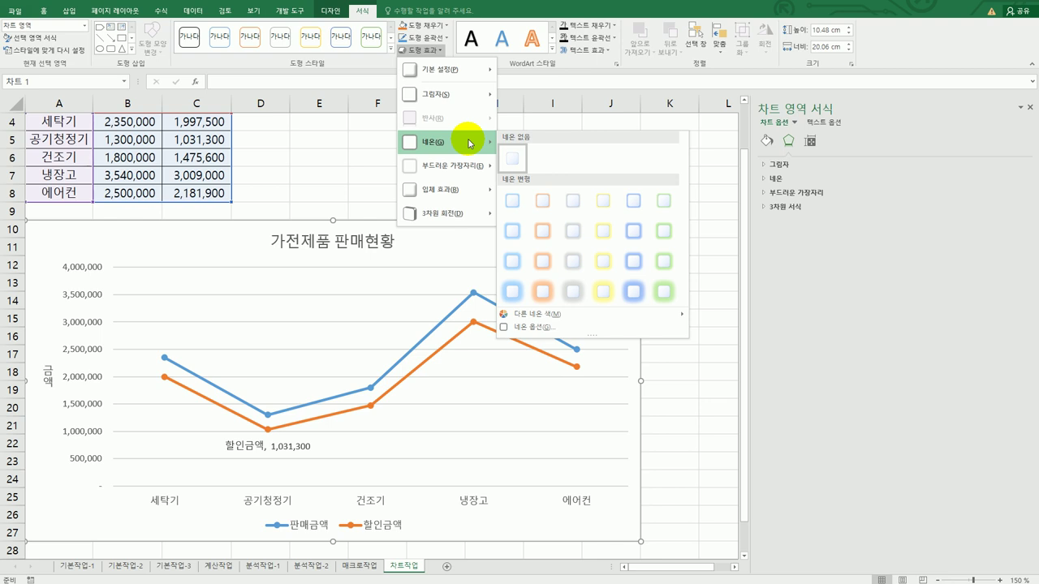
click(524, 202)
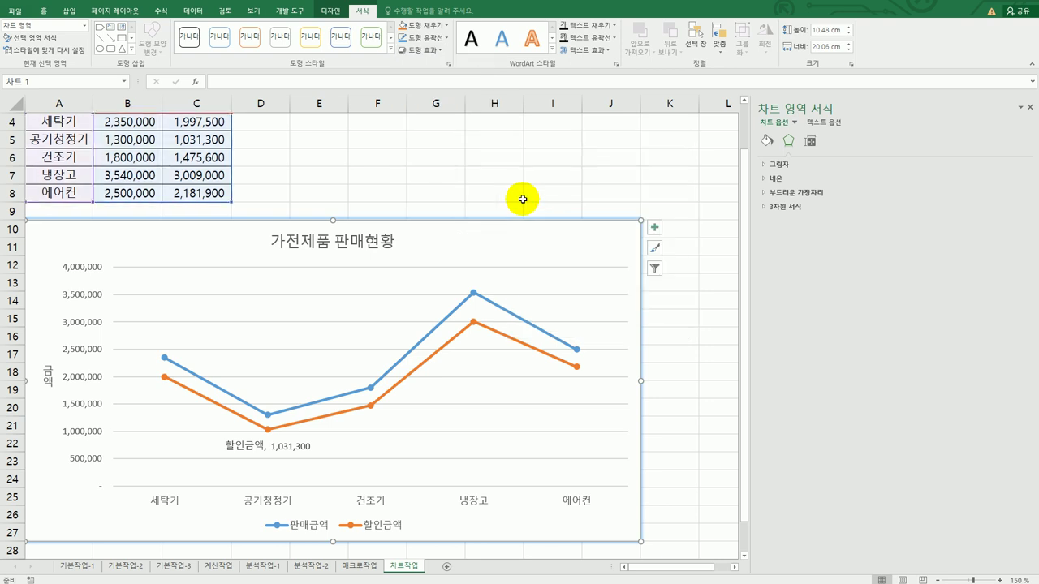
Step: Give the chart area border rounded corners (둥근 모서리), then close the formatting pane and deselect the chart
click(766, 143)
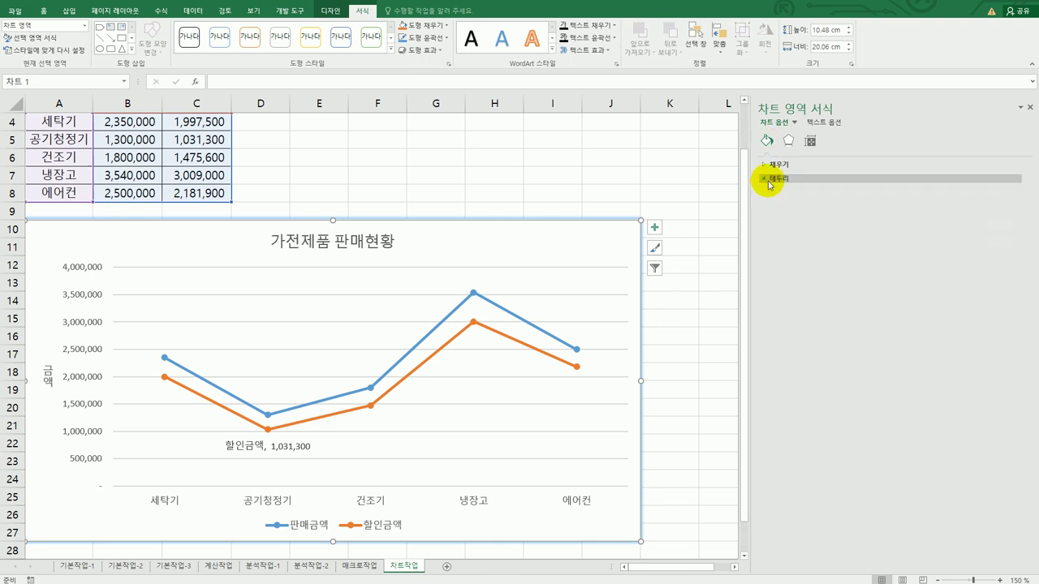
click(768, 180)
click(805, 442)
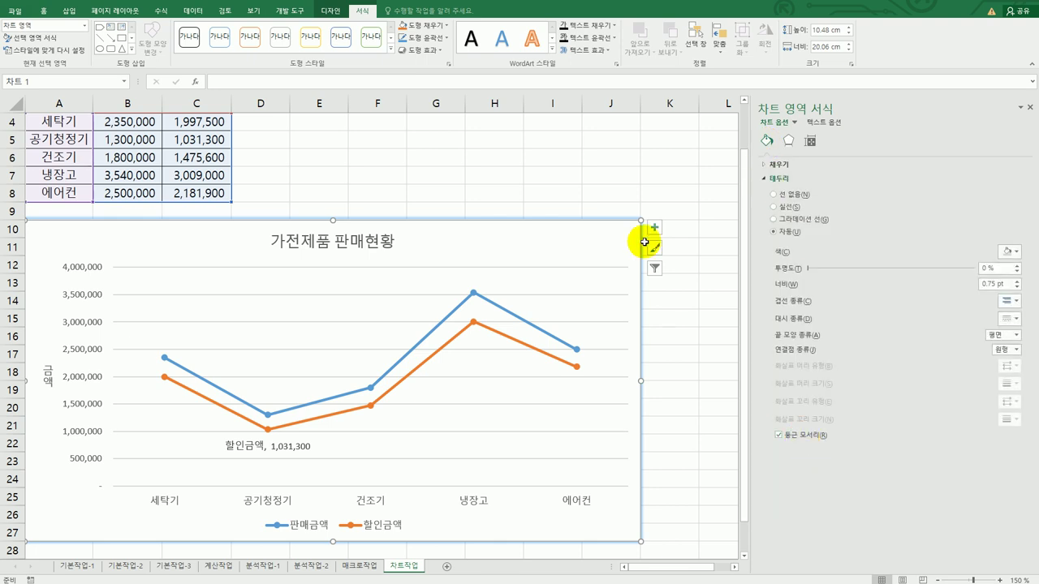
click(664, 396)
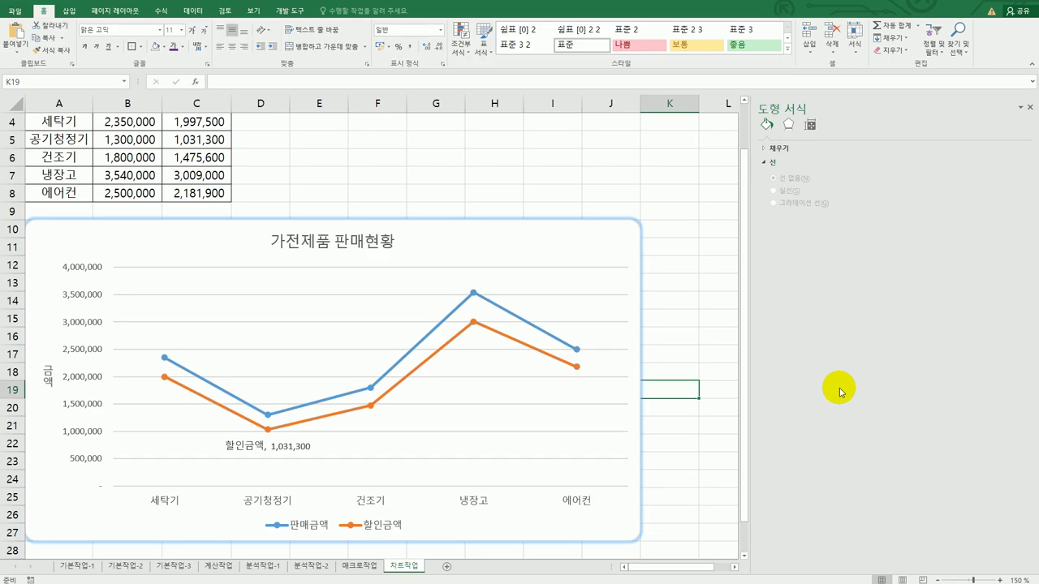
click(1029, 108)
click(787, 460)
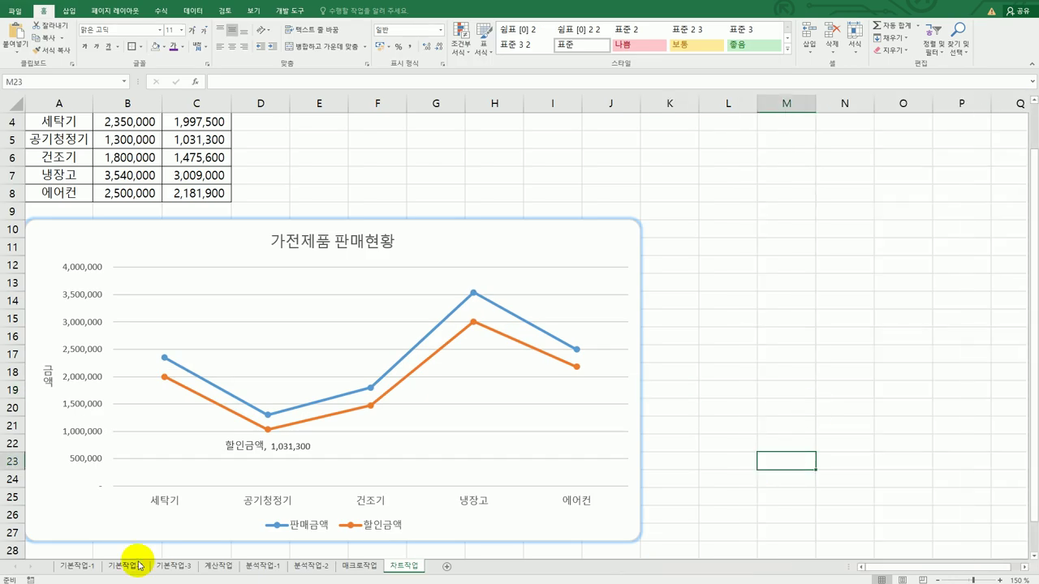